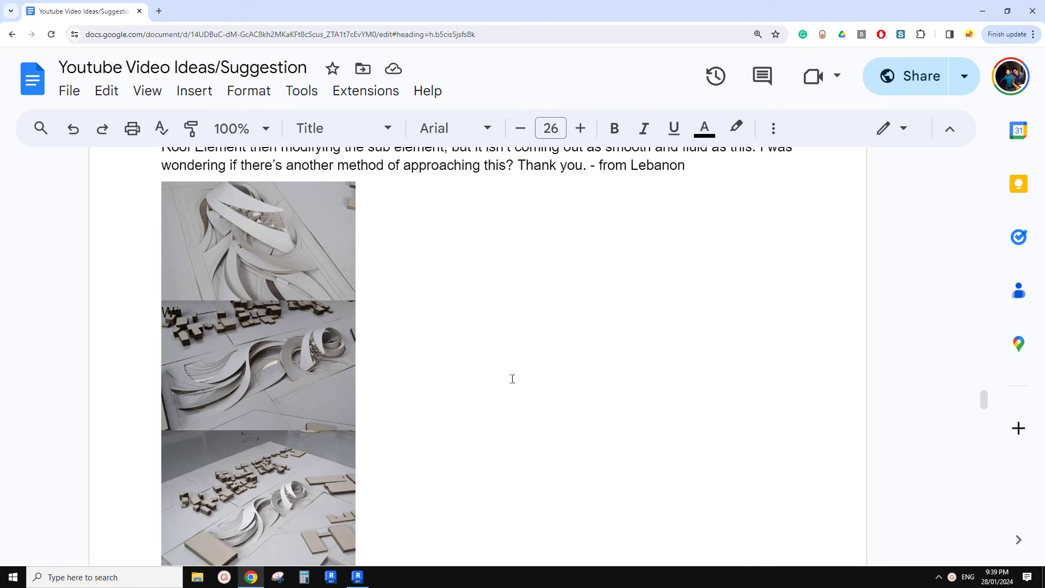
Step: Examine the viewer's request and the reference photos of the flowing, ribbon-like building model in the document
scroll(359, 352, up, 3)
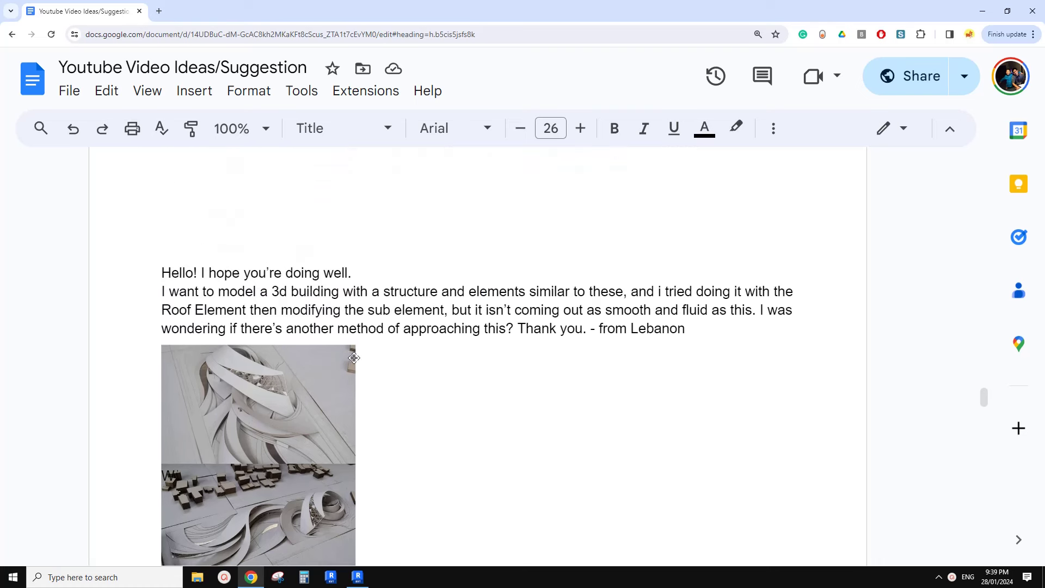
scroll(355, 358, down, 2)
scroll(308, 349, down, 1)
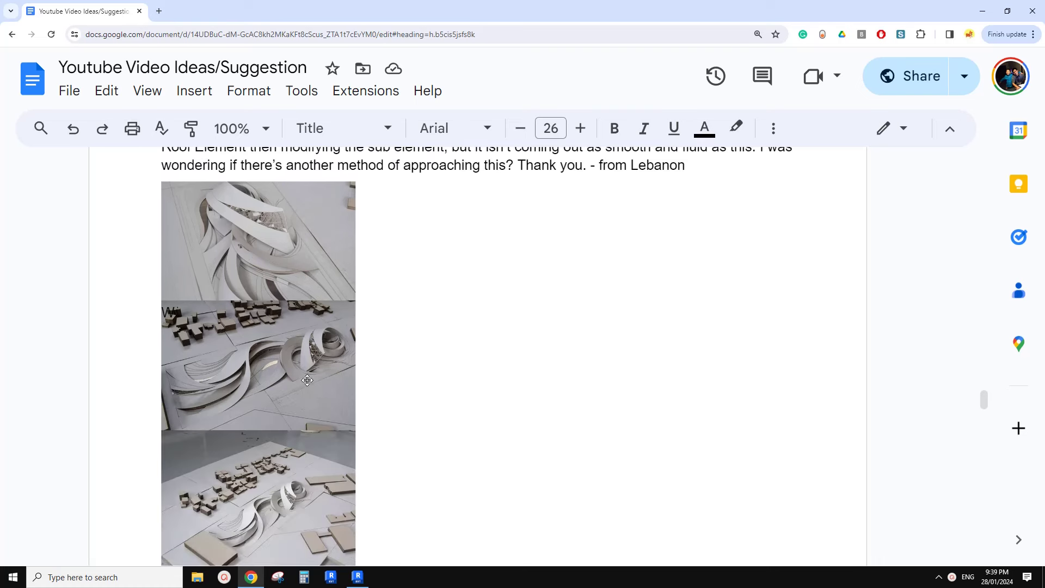
scroll(315, 375, down, 3)
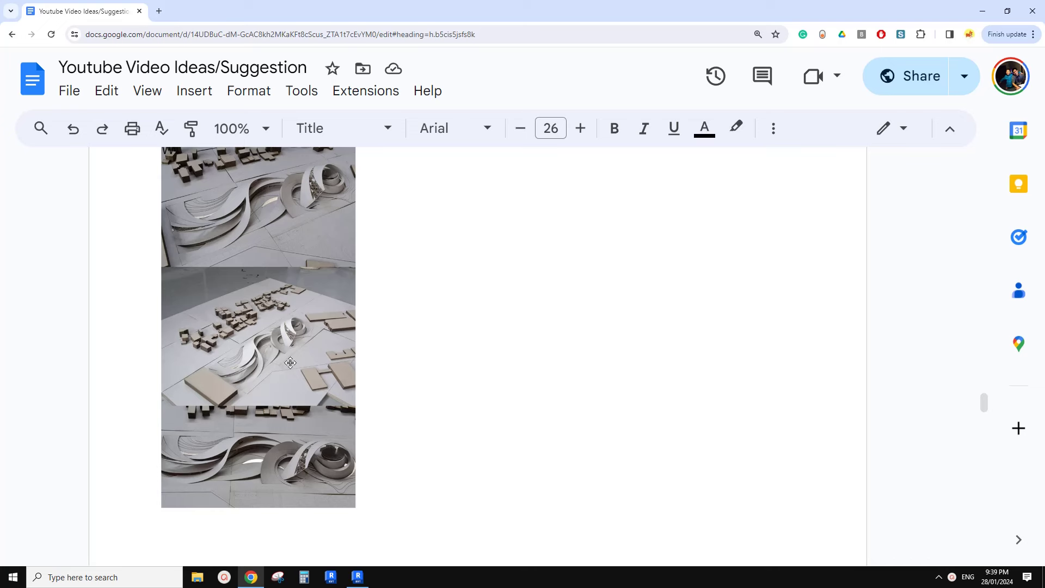
scroll(267, 326, up, 4)
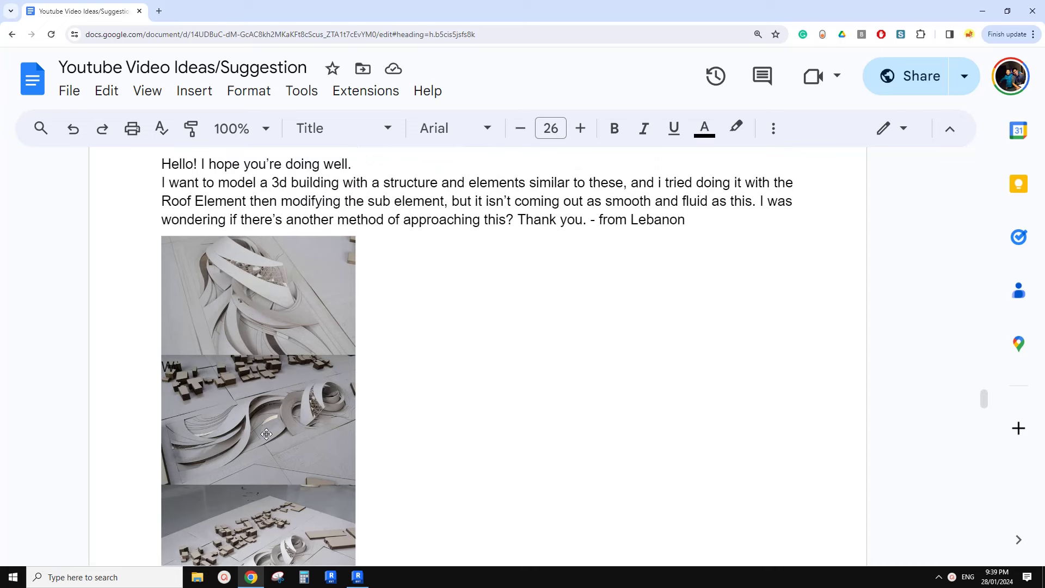
scroll(266, 434, down, 3)
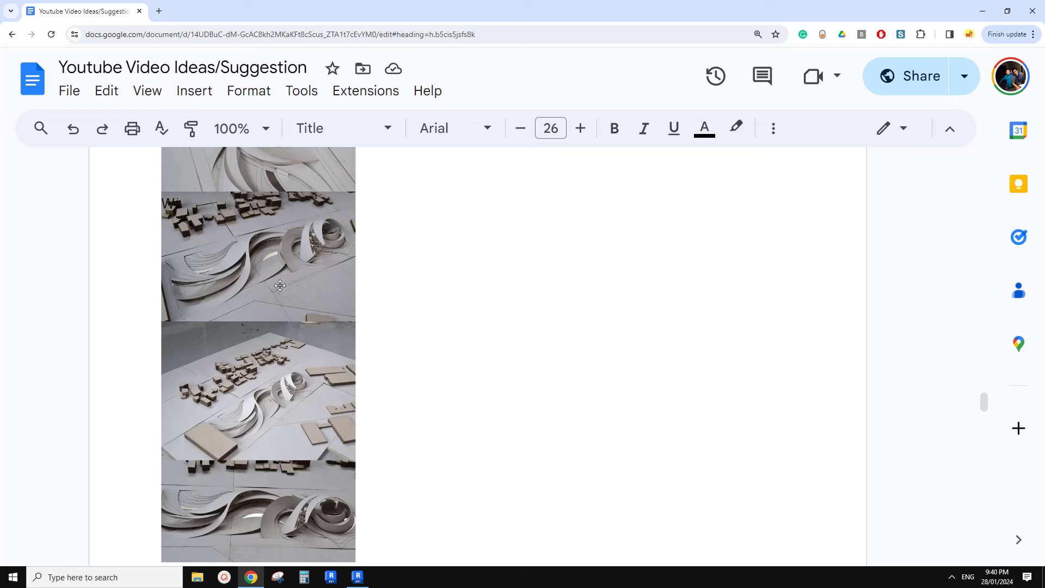
scroll(251, 276, up, 2)
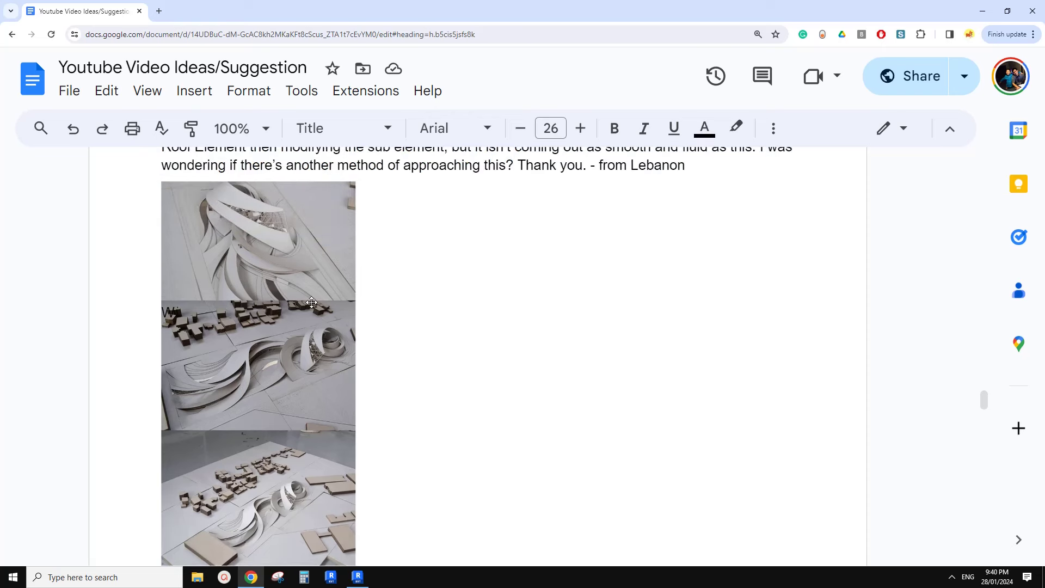
click(358, 577)
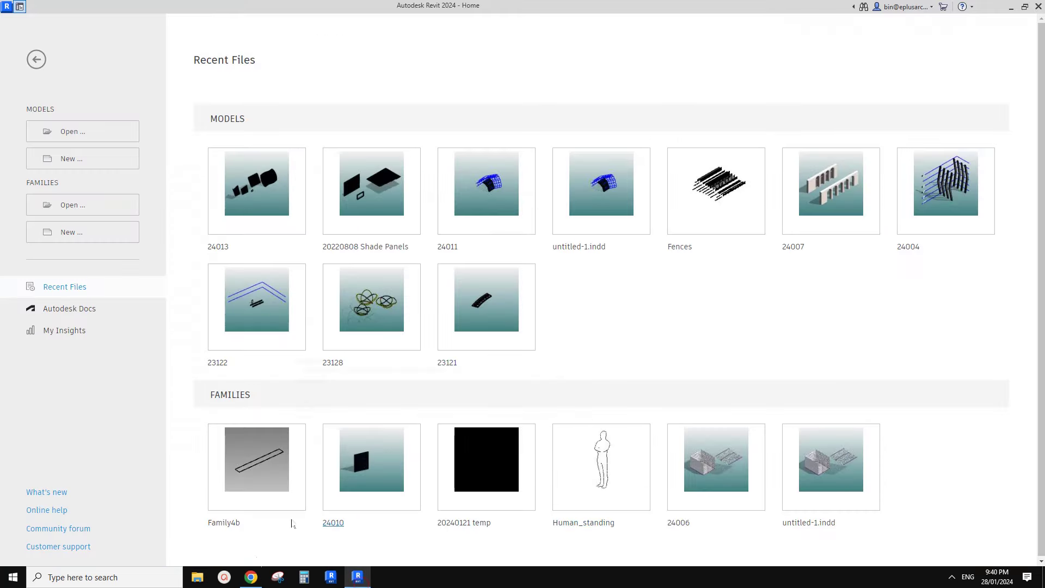
click(251, 577)
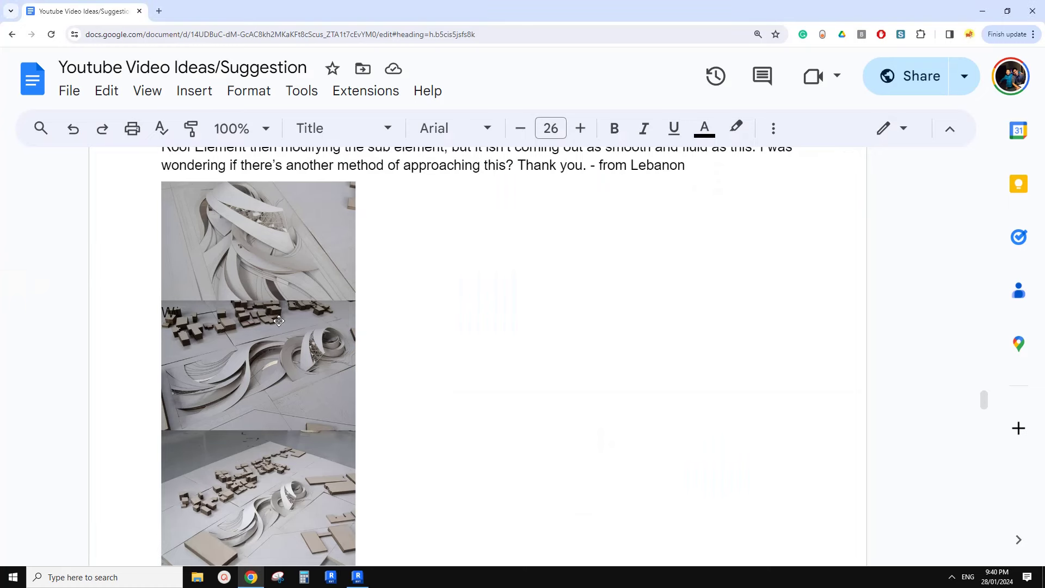
Step: Switch to Revit and create a new family from the Metric Generic Model Adaptive template
click(358, 577)
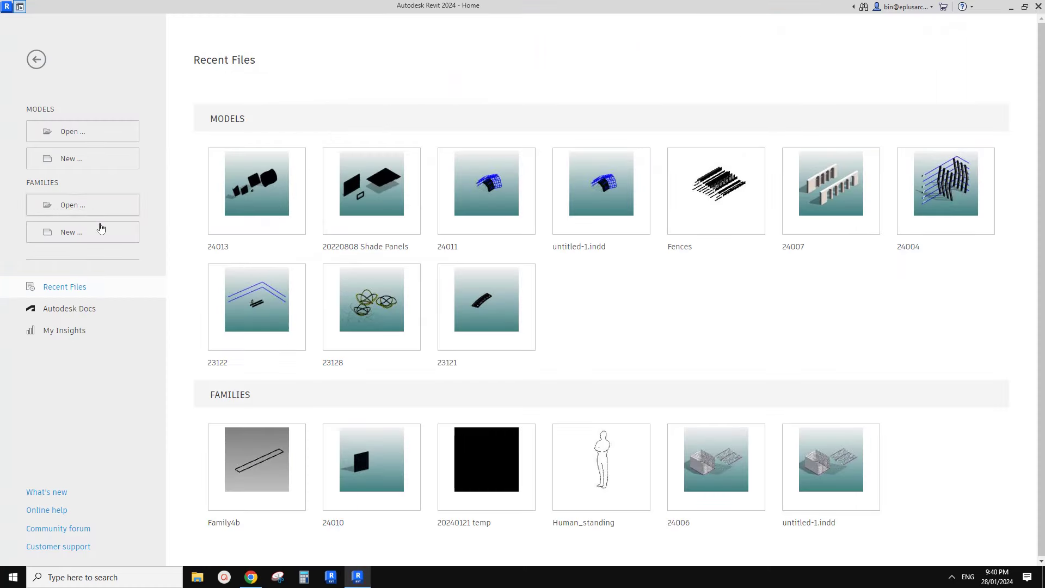
click(83, 229)
click(576, 223)
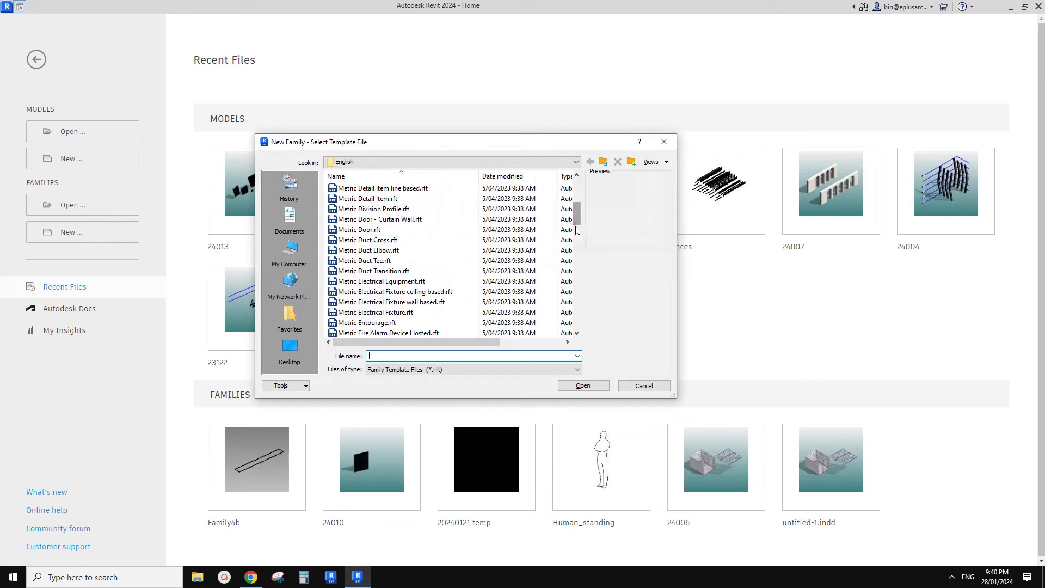
click(576, 240)
click(430, 230)
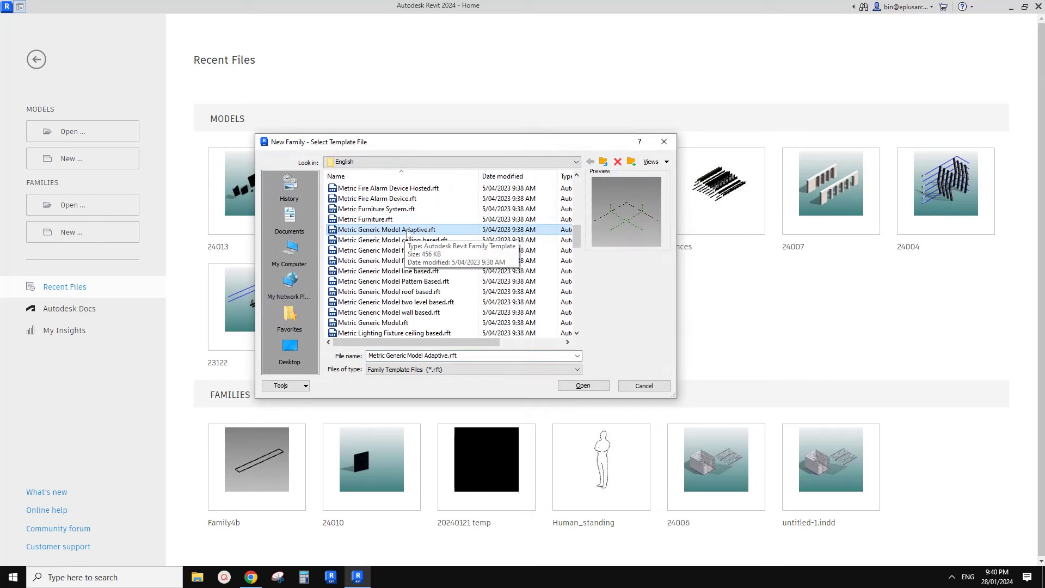
double_click(407, 230)
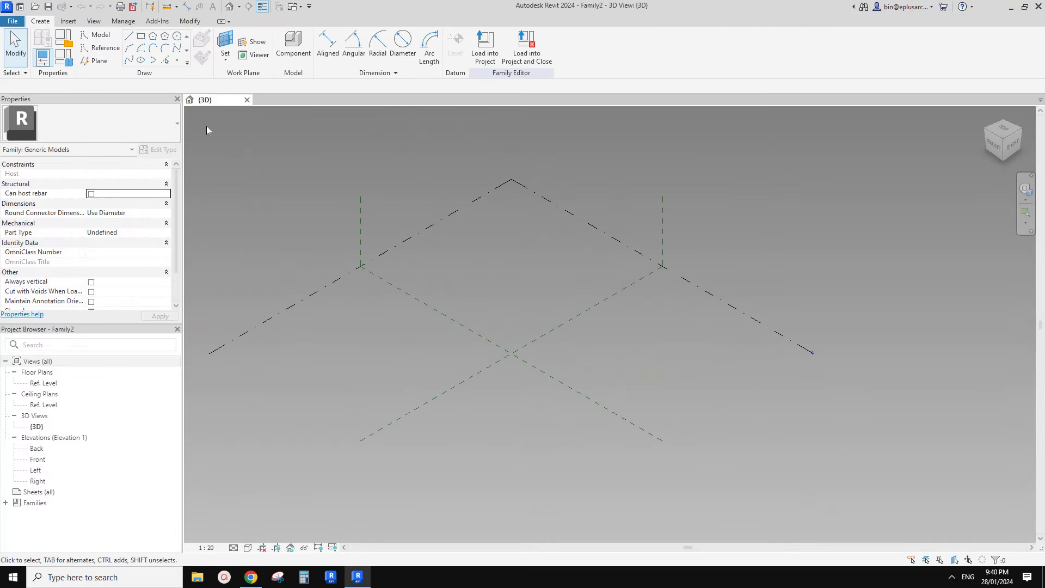
Step: Draw a three-point reference spline through points on the reference level, across one of the centre reference planes
click(101, 48)
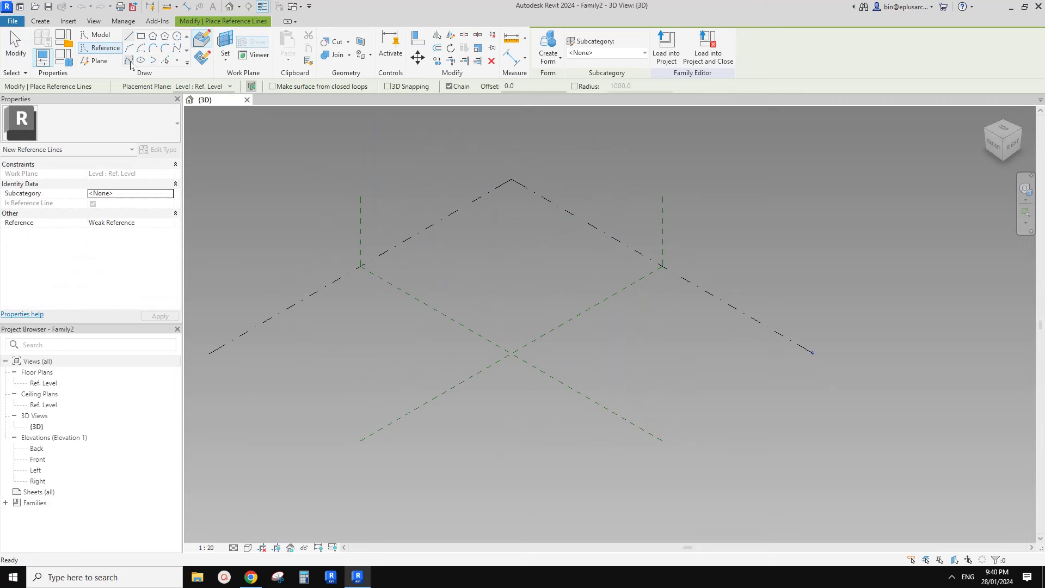
click(128, 60)
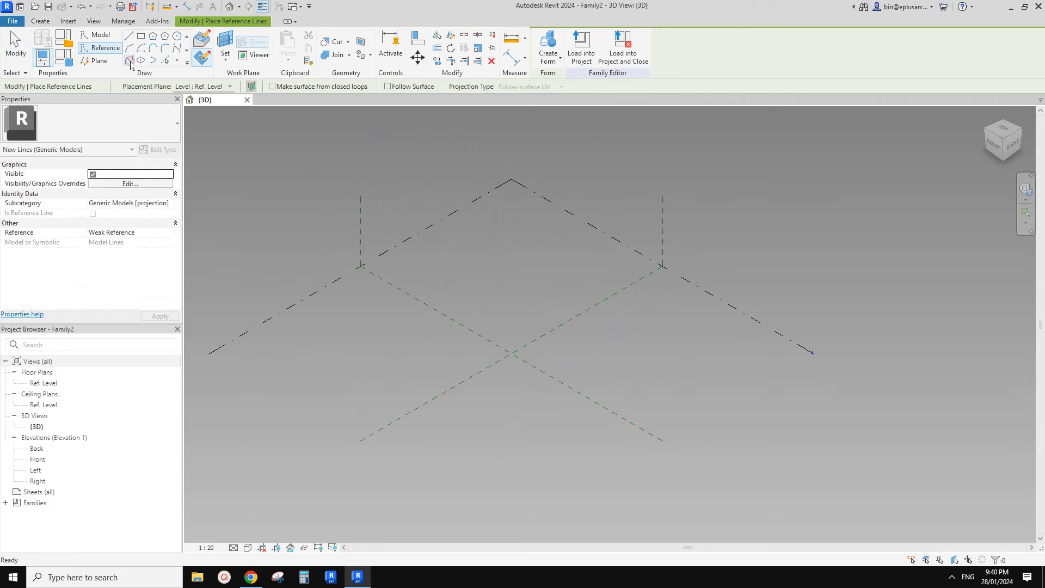
click(427, 349)
click(508, 314)
key(Escape)
key(Escape)
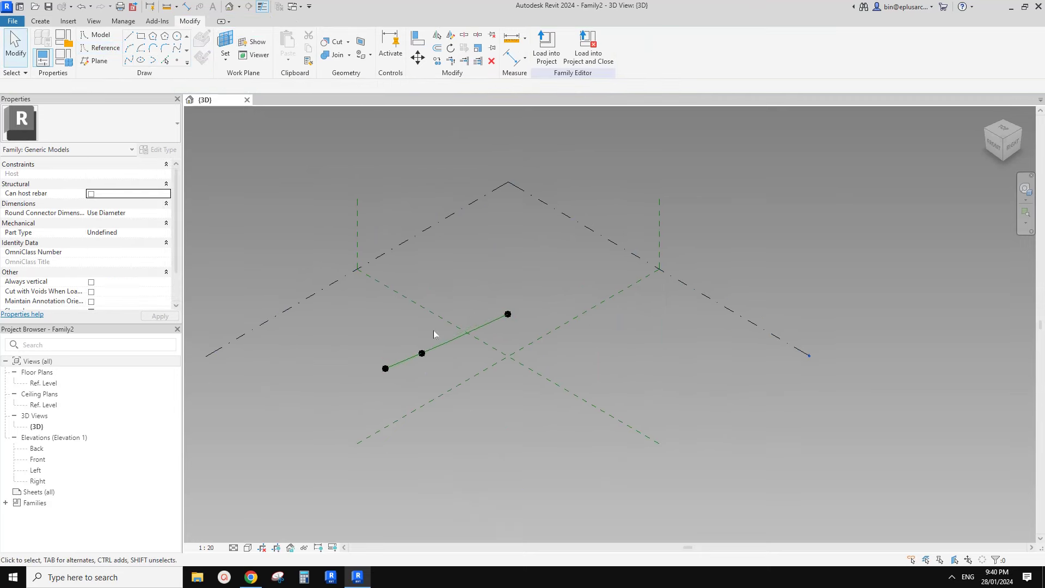
Step: Turn all three reference points of the spline into adaptive points
mouse_move(433, 331)
shift+middle_down()
mouse_move(501, 328)
mouse_move(449, 369)
mouse_move(378, 349)
shift+middle_up()
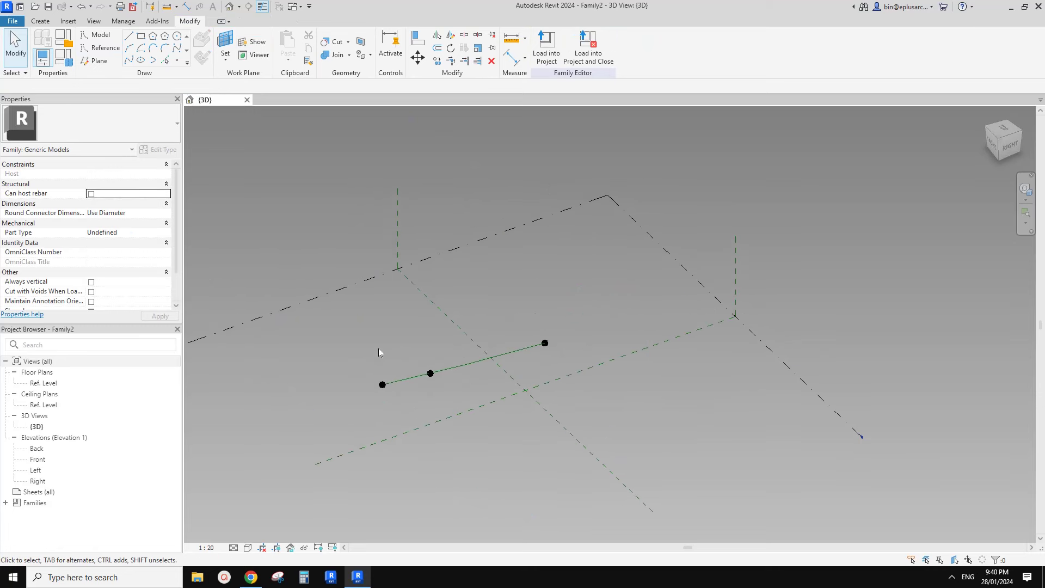
middle_drag(444, 369, 440, 376)
click(378, 392)
ctrl+click(426, 380)
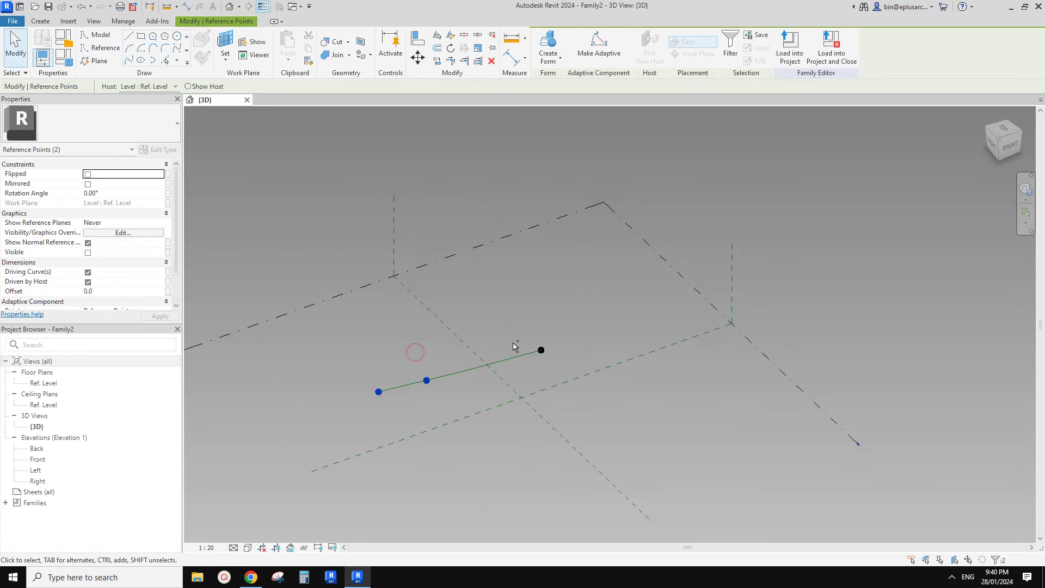
ctrl+click(541, 350)
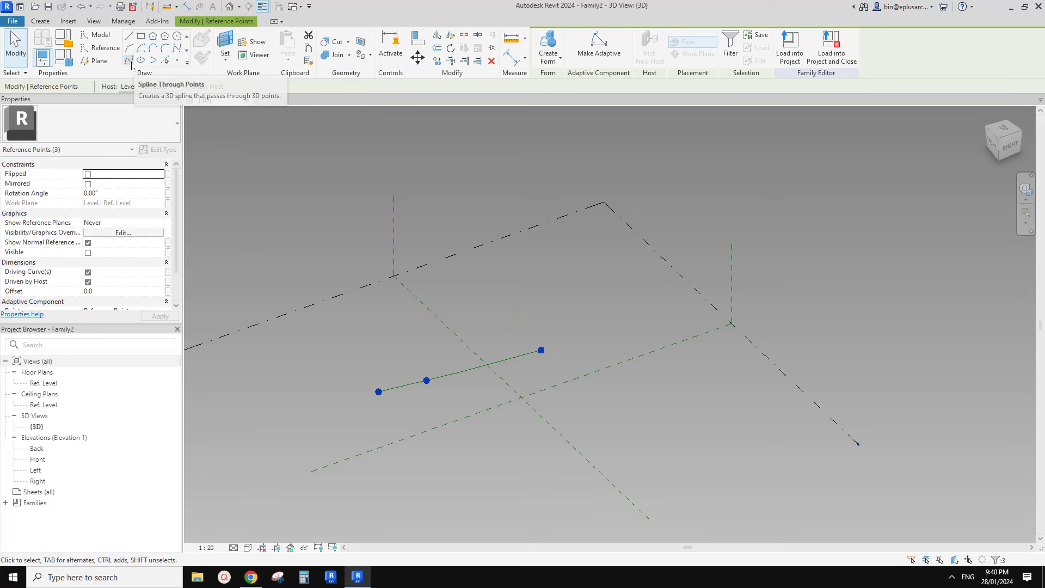
scroll(440, 339, up, 3)
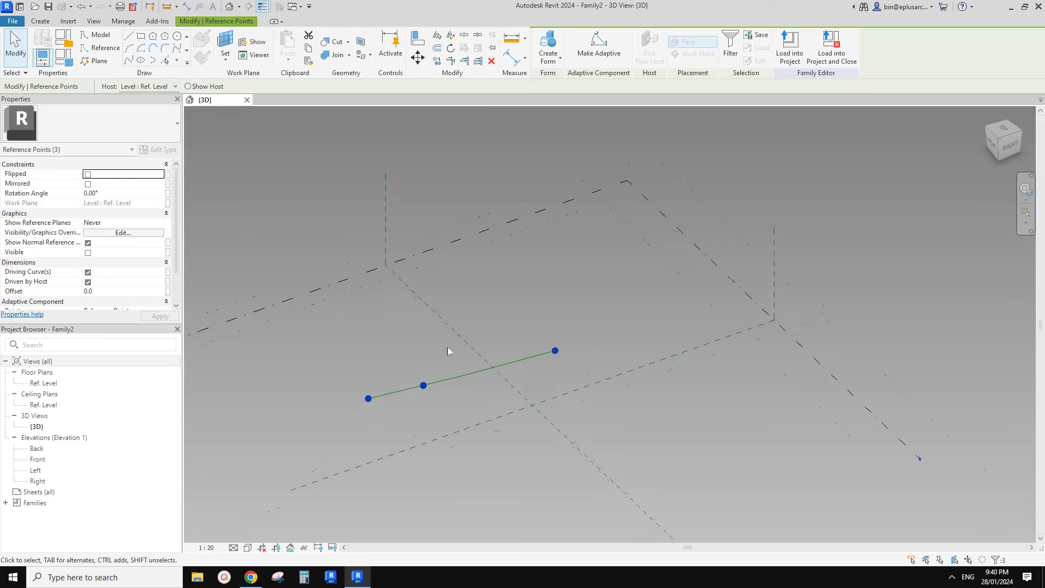
mouse_move(498, 328)
middle_down()
mouse_move(475, 336)
mouse_move(491, 336)
middle_up()
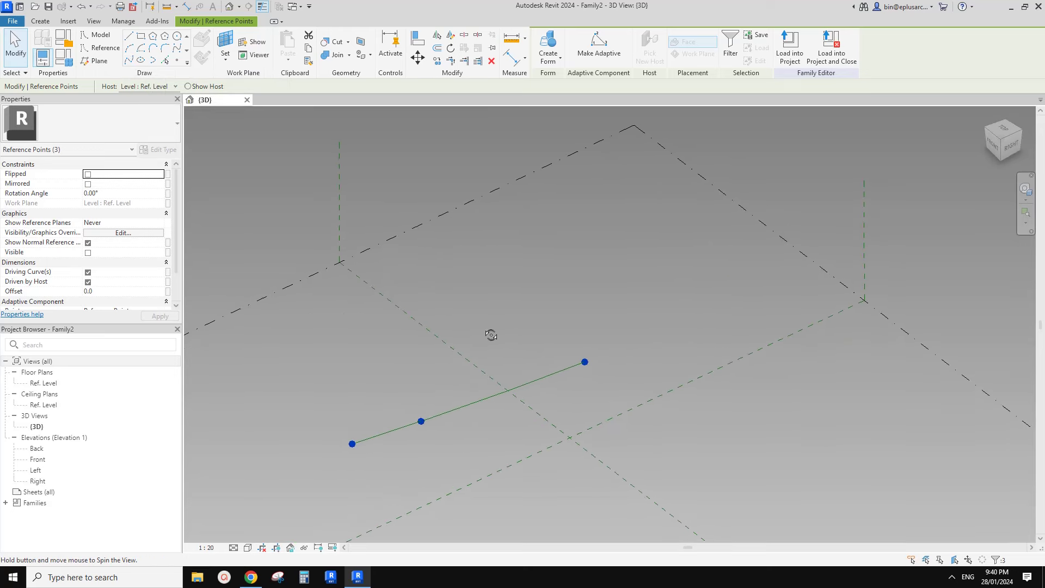
middle_drag(499, 297, 499, 300)
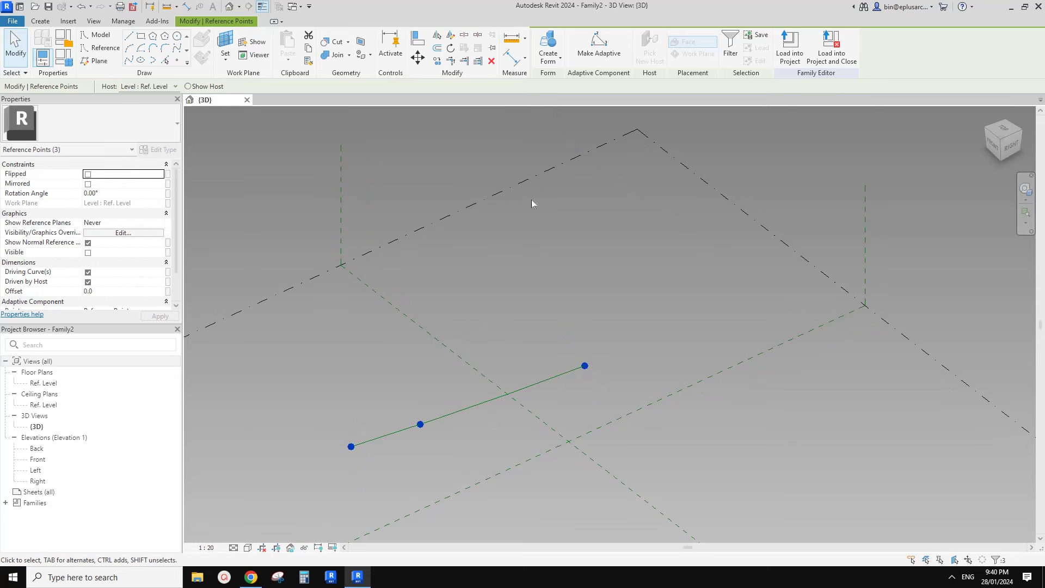
click(314, 391)
drag(285, 385, 438, 463)
ctrl+drag(551, 335, 612, 388)
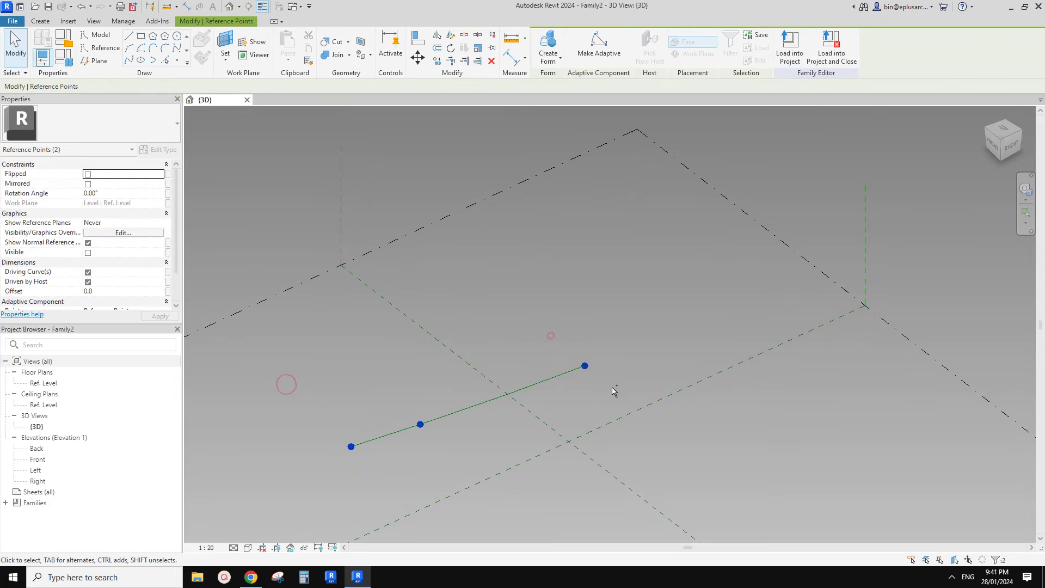
click(608, 49)
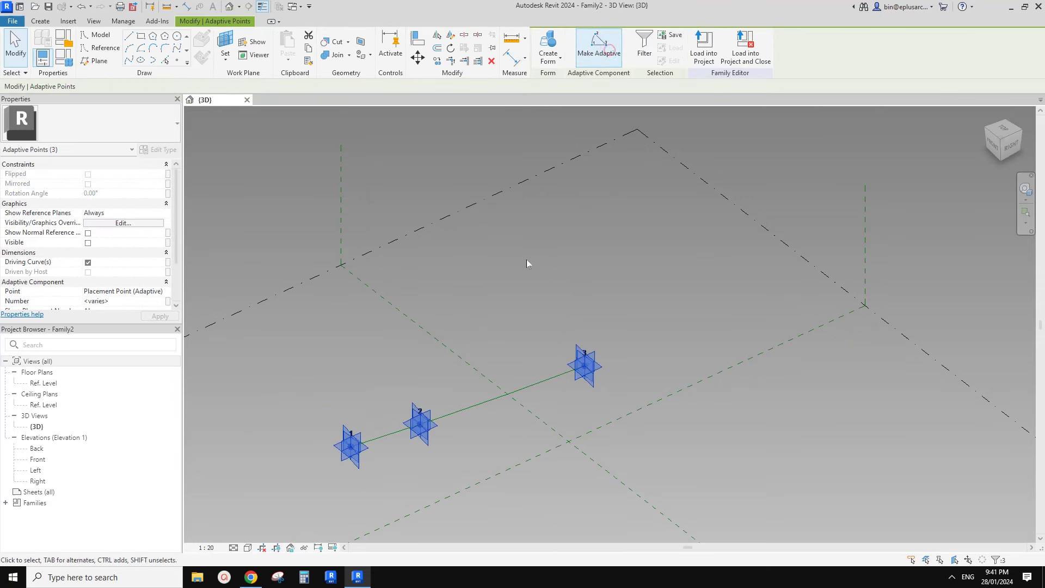
click(445, 390)
Step: Move adaptive point 2 a little closer to adaptive point 3
scroll(446, 397, up, 3)
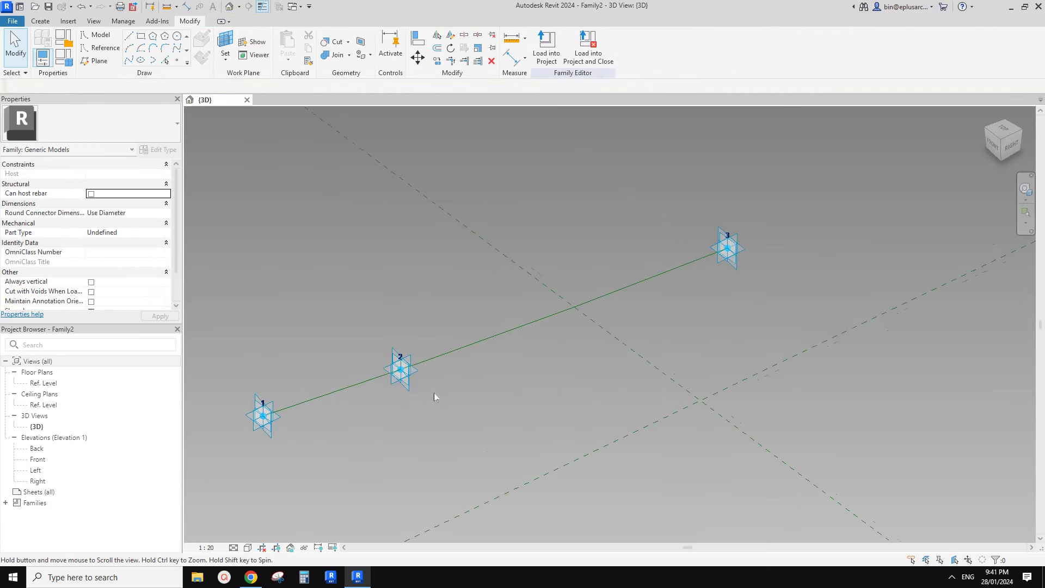
click(431, 383)
drag(431, 381, 469, 359)
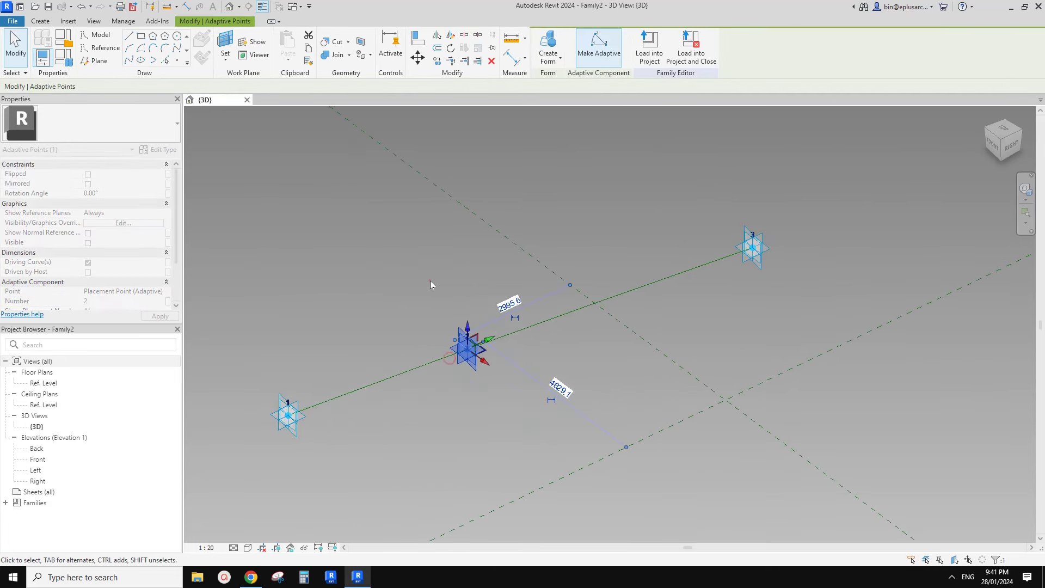
click(430, 280)
Step: Place a reference point on the spline between adaptive points 1 and 2, using drawing on face
click(177, 60)
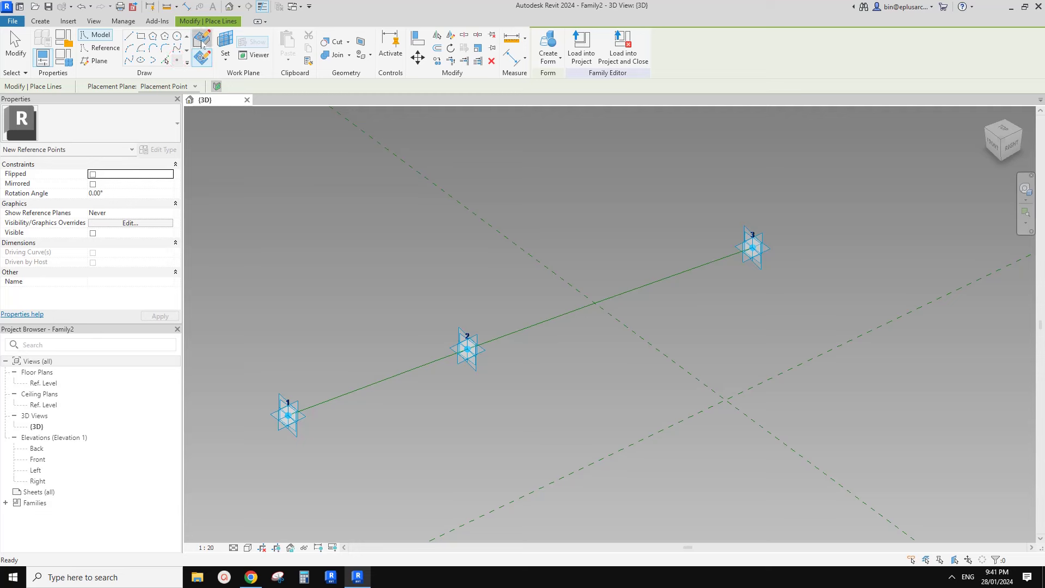
click(202, 41)
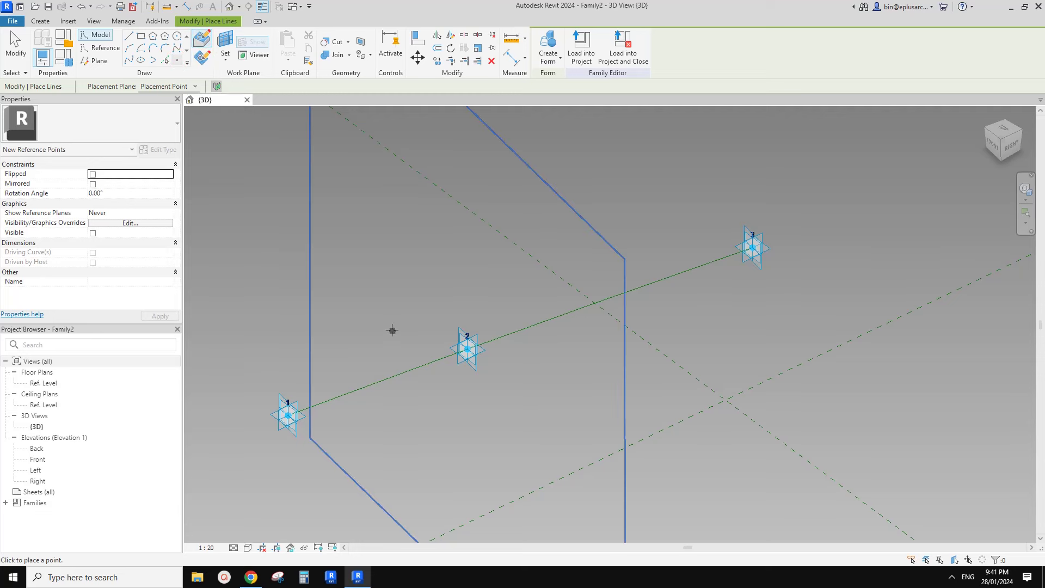
click(360, 389)
key(Escape)
key(Escape)
Step: Set Show Reference Planes to Always for the reference point hosted on the spline
middle_drag(411, 422, 494, 377)
scroll(411, 352, up, 1)
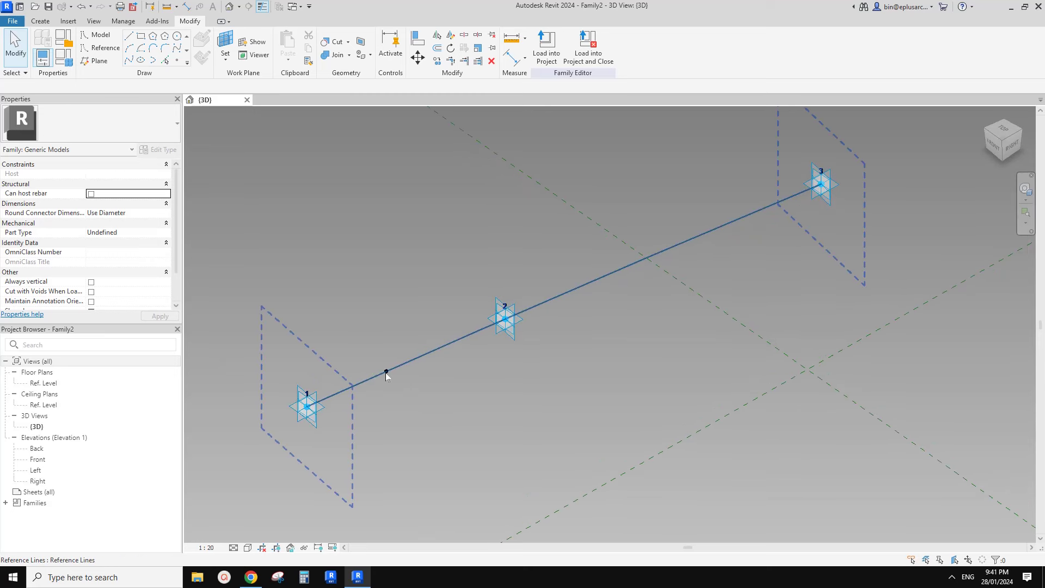
click(387, 371)
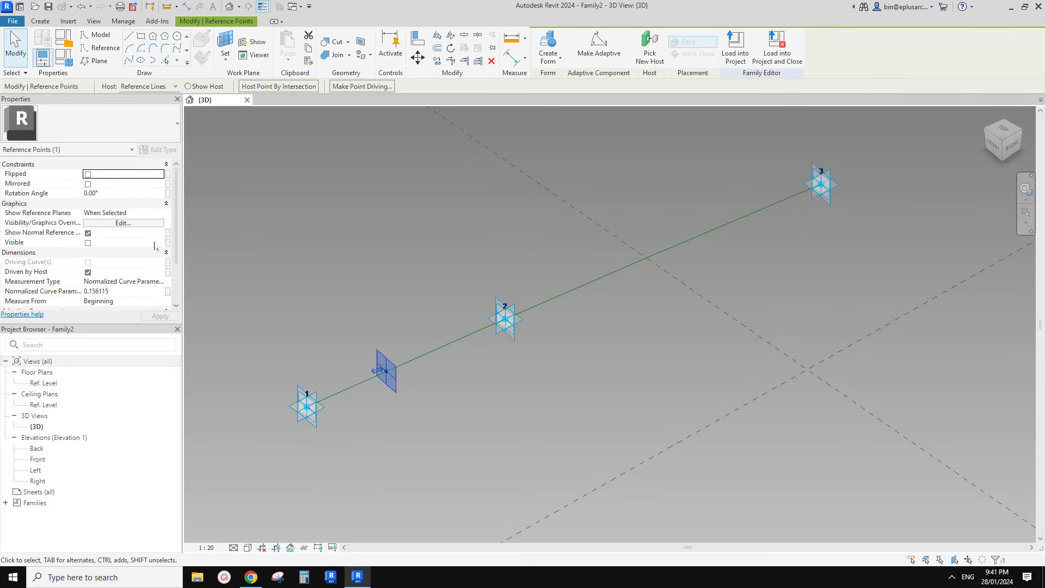
click(160, 215)
click(99, 241)
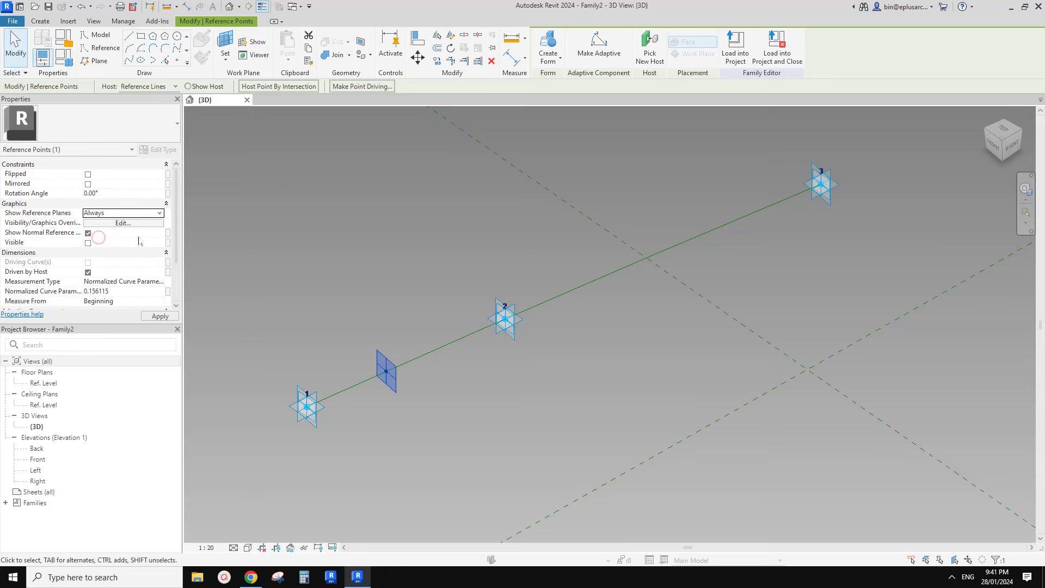
click(248, 225)
shift+middle_drag(411, 369, 387, 361)
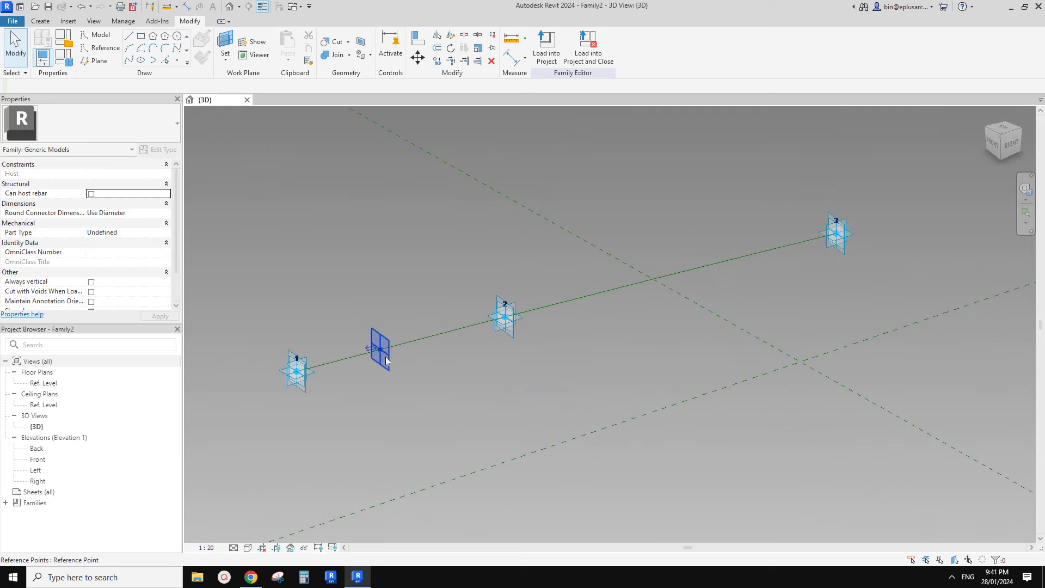
click(387, 361)
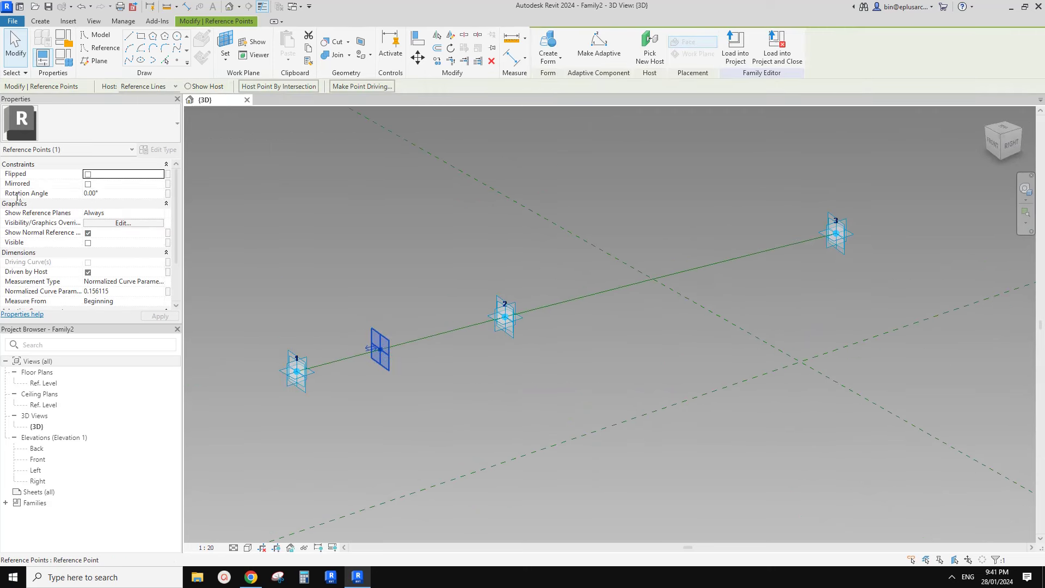
click(427, 394)
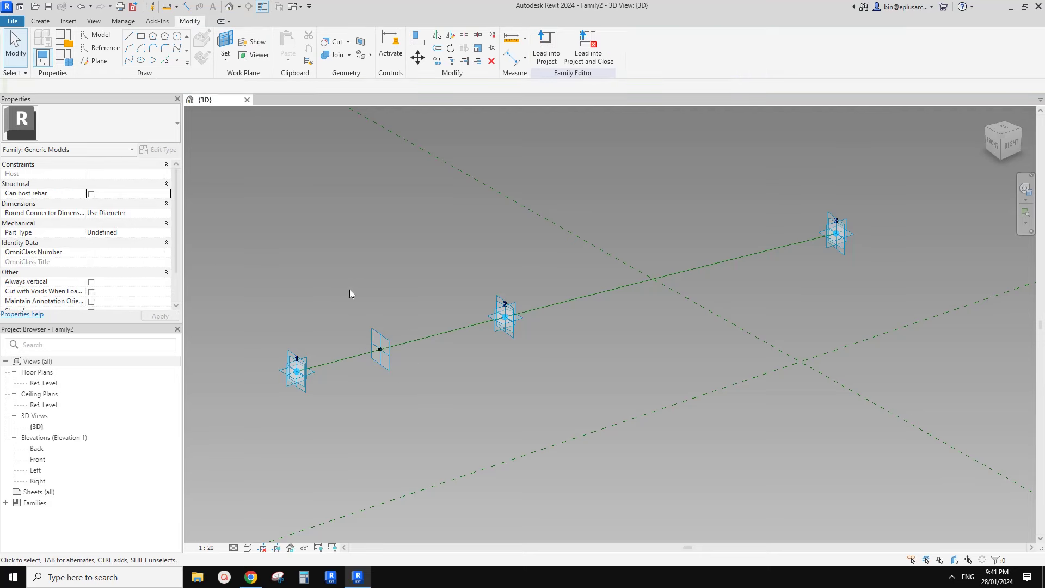
shift+middle_drag(336, 349, 321, 357)
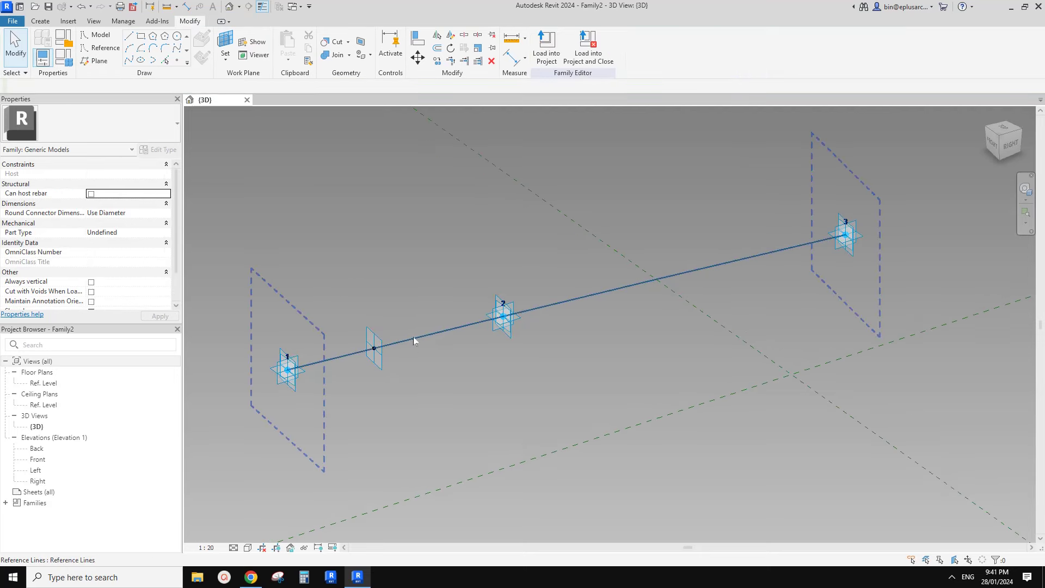
shift+middle_drag(395, 365, 383, 394)
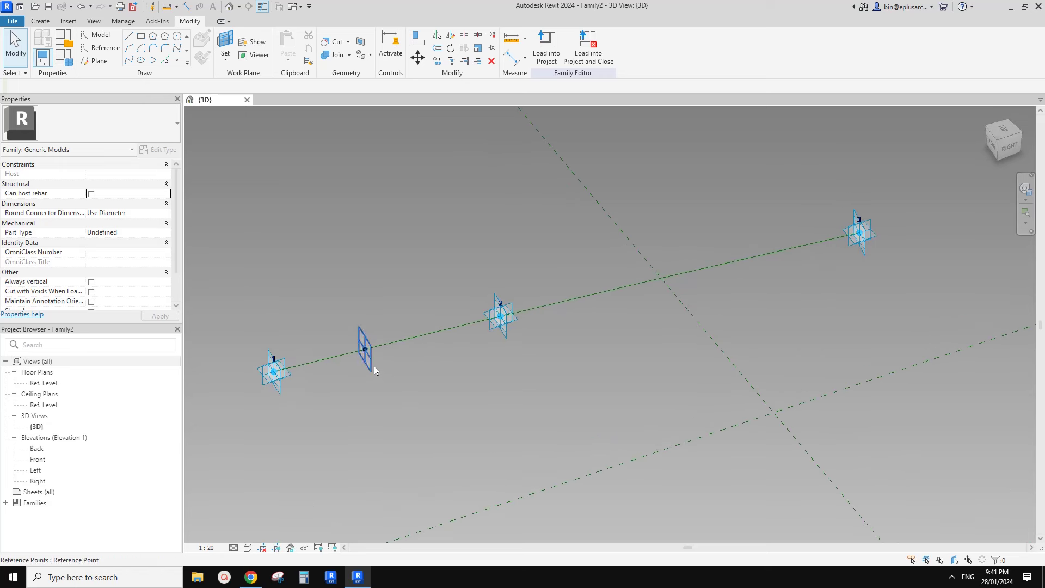
shift+middle_drag(369, 368, 351, 360)
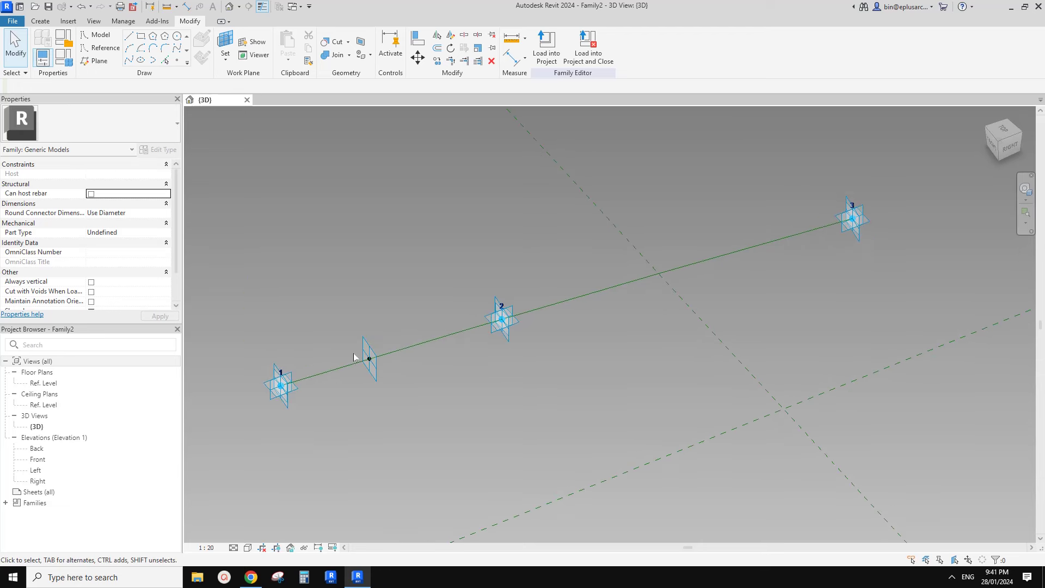
mouse_move(363, 357)
shift+middle_down()
mouse_move(350, 269)
mouse_move(347, 348)
mouse_move(377, 360)
shift+middle_up()
scroll(378, 358, up, 2)
middle_click(381, 360)
middle_click(381, 361)
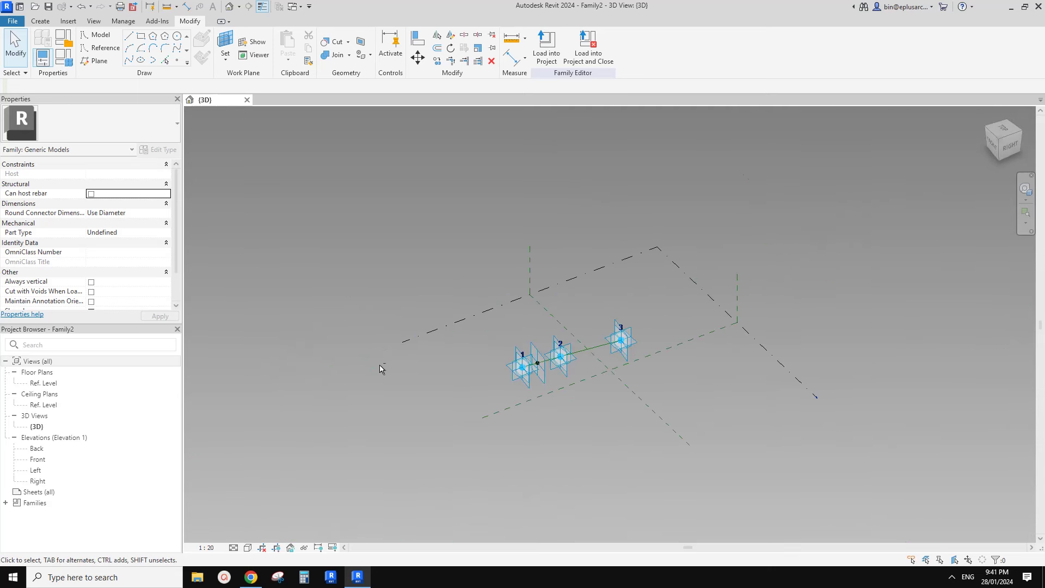
scroll(559, 359, up, 6)
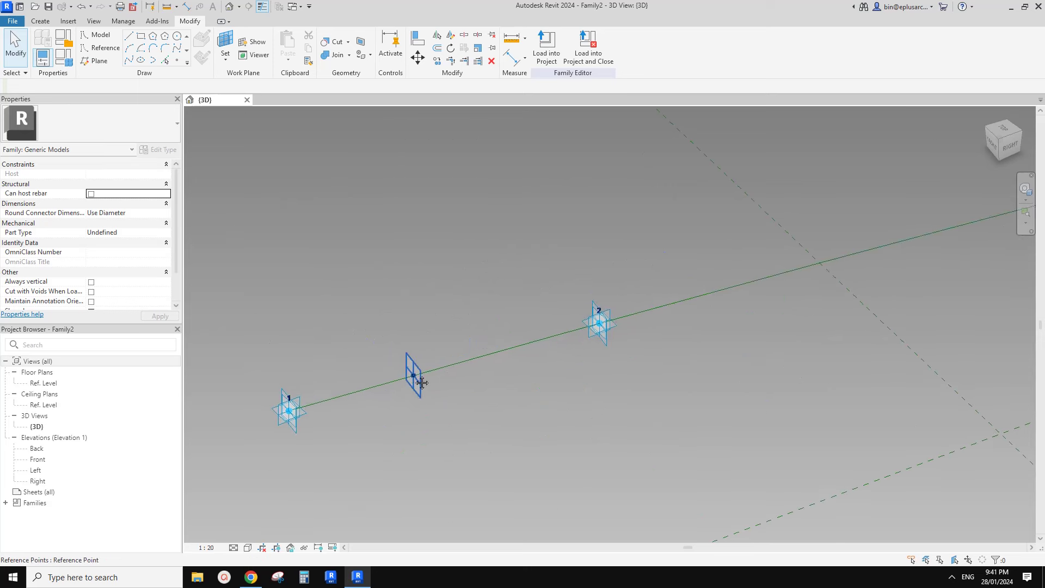
click(166, 60)
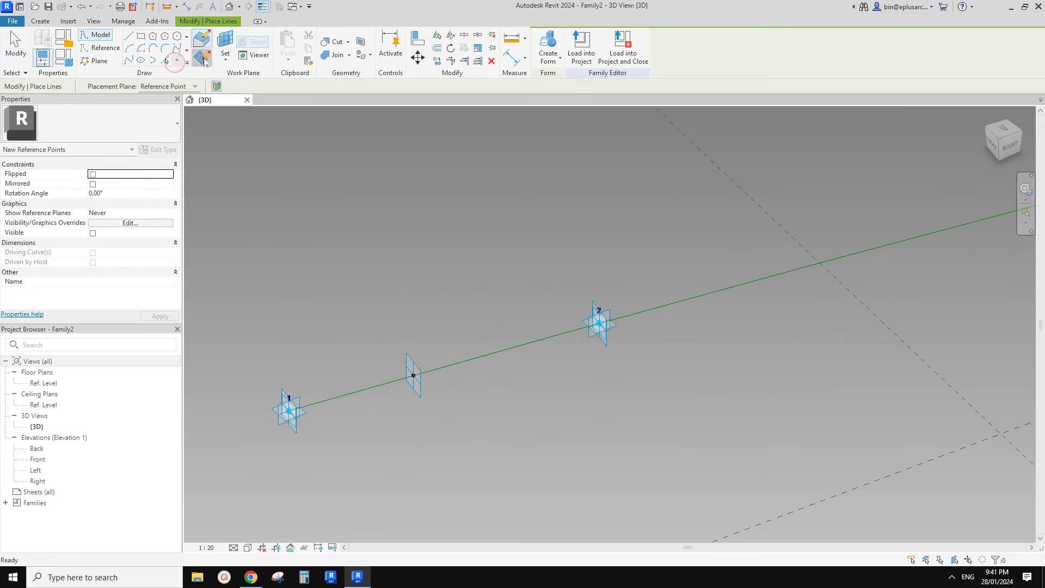
key(Escape)
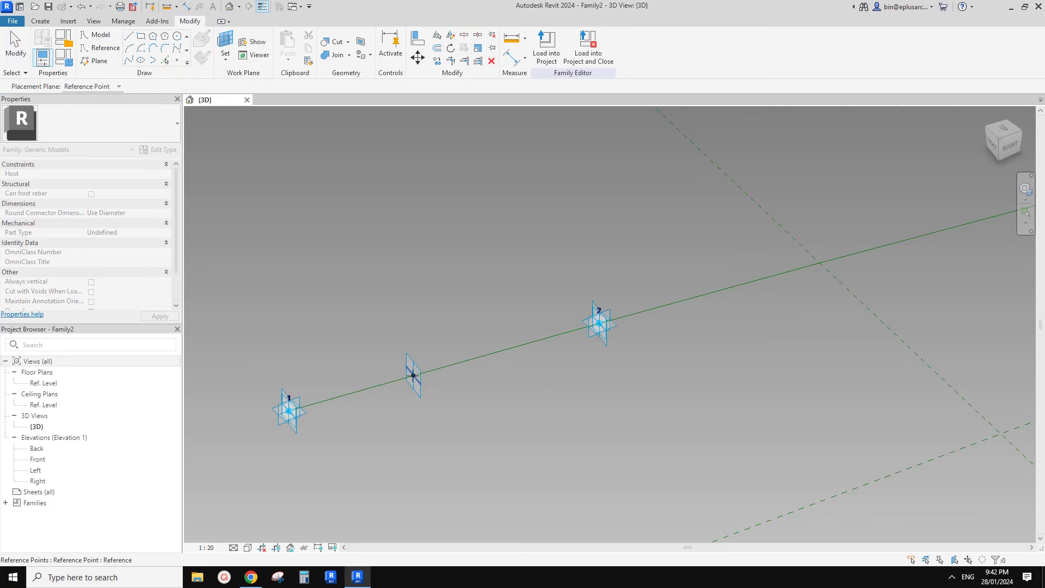
key(Tab)
click(413, 376)
Step: Turn off Show Normal Reference Plane Only for the reference point hosted on the spline
click(411, 390)
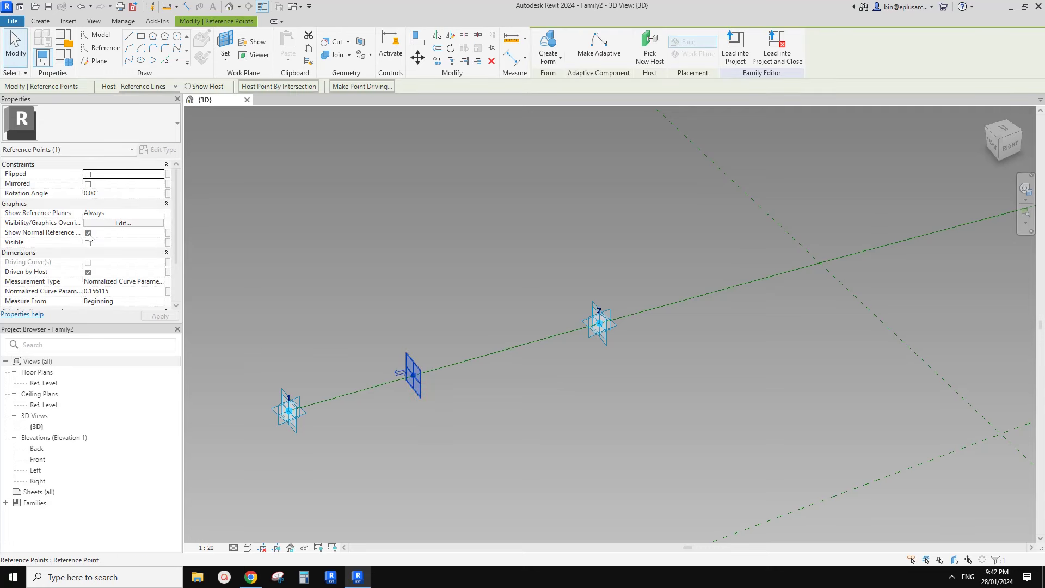
click(88, 234)
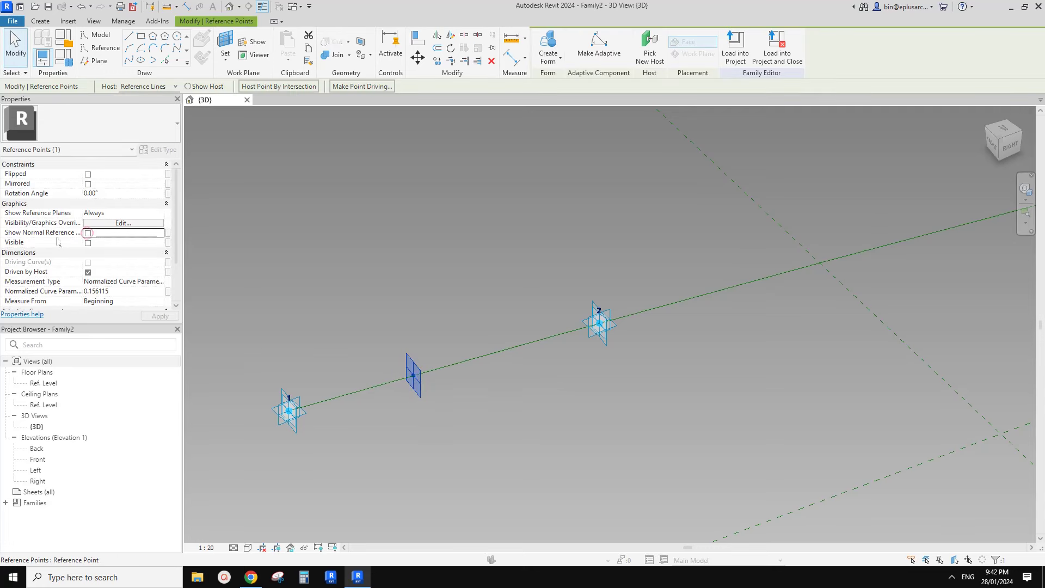
click(220, 240)
middle_drag(380, 327, 358, 293)
scroll(400, 344, up, 2)
click(400, 344)
scroll(396, 342, down, 1)
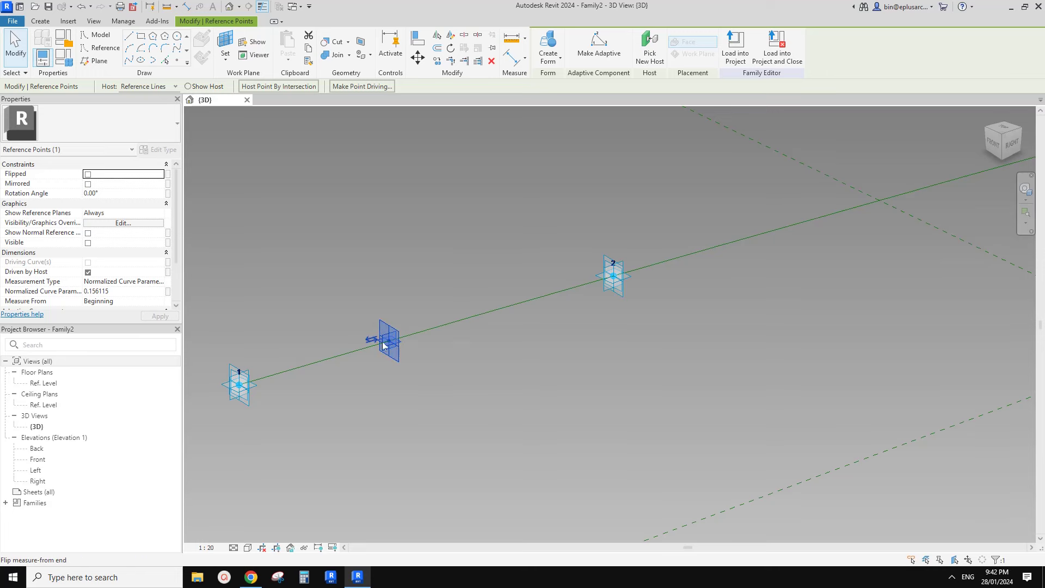
click(422, 355)
Step: Place a new reference point on the horizontal reference plane of the spline-hosted point, directly at that point's location
mouse_move(422, 355)
shift+middle_down()
mouse_move(413, 366)
mouse_move(409, 355)
mouse_move(443, 341)
mouse_move(413, 310)
mouse_move(452, 324)
mouse_move(443, 352)
mouse_move(436, 349)
shift+middle_up()
click(179, 61)
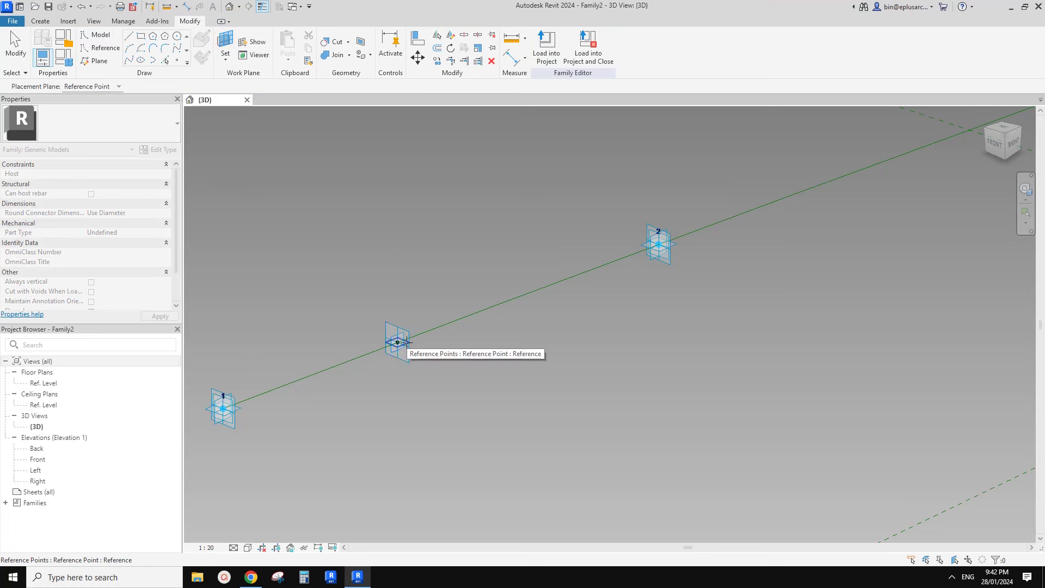
key(l)
key(i)
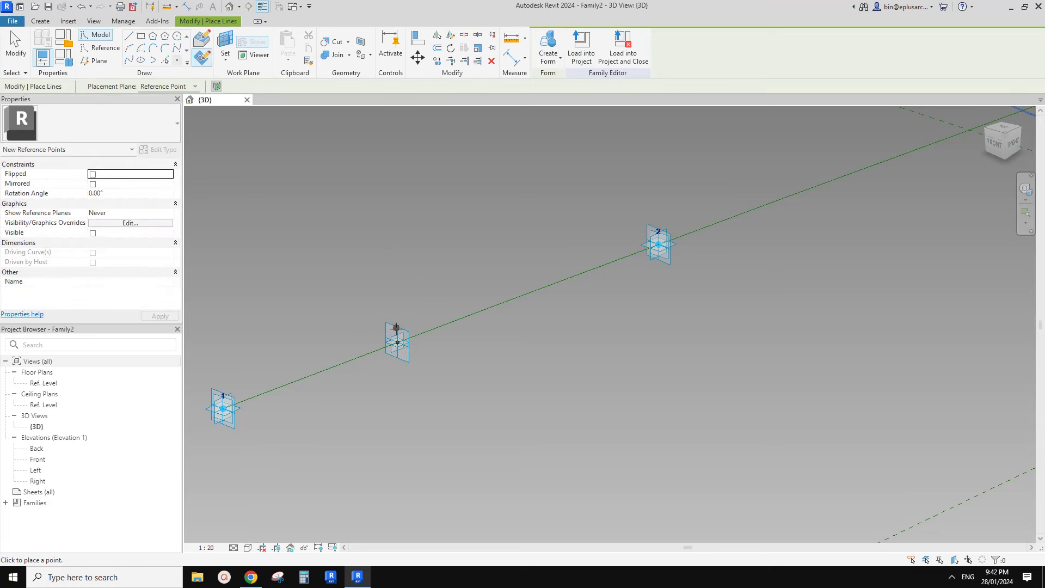
click(399, 341)
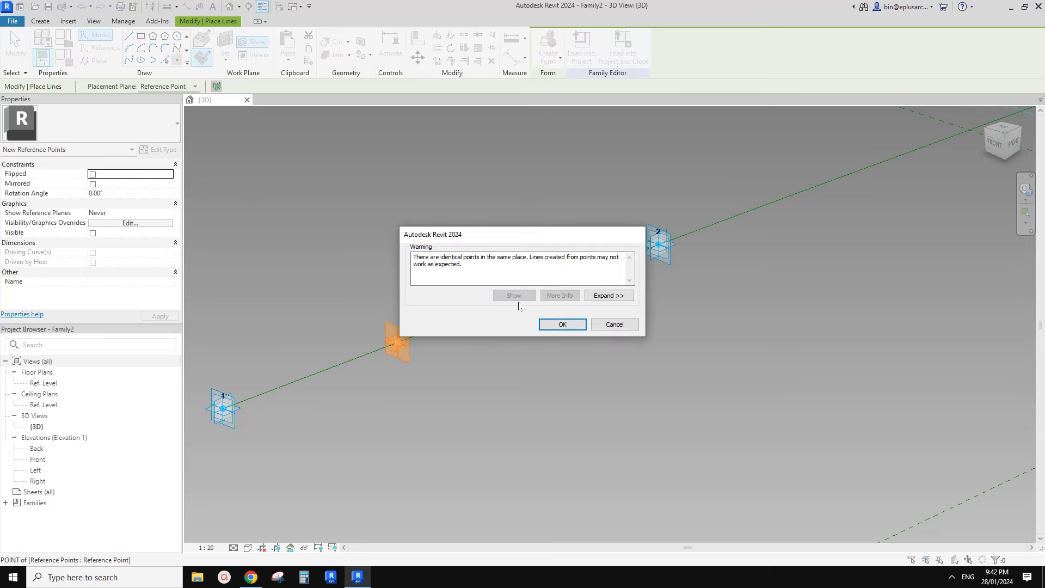
click(563, 323)
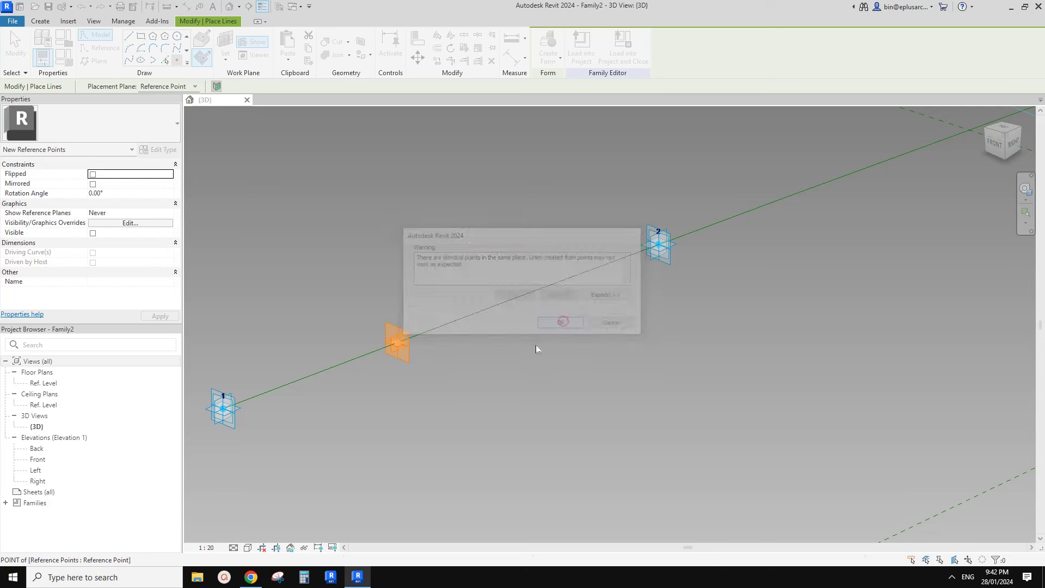
key(Escape)
key(Escape)
Step: Raise the new reference point vertically above the spline-hosted point to an offset of about 286
scroll(417, 370, up, 2)
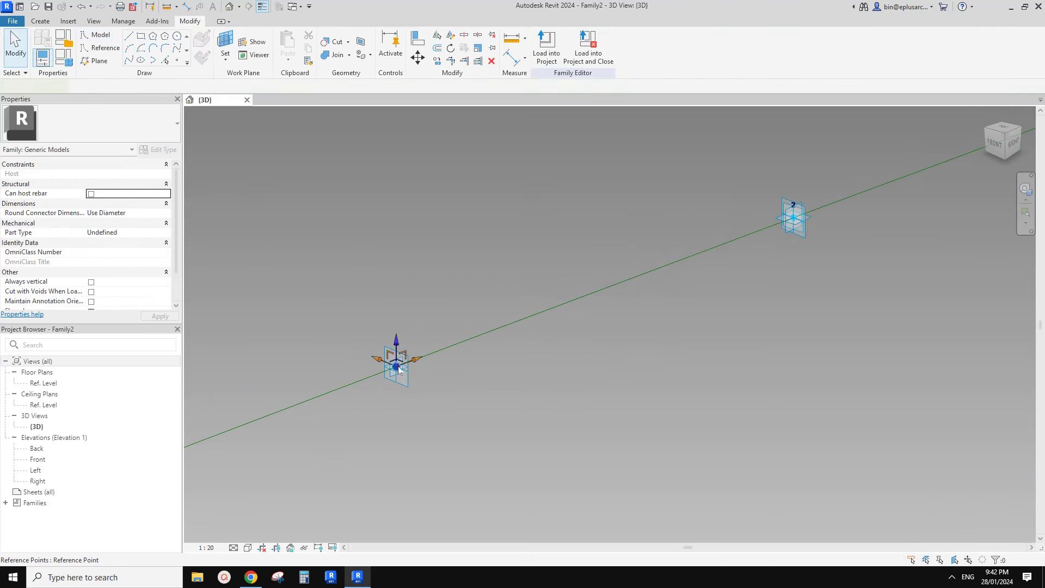
click(397, 367)
scroll(451, 368, down, 1)
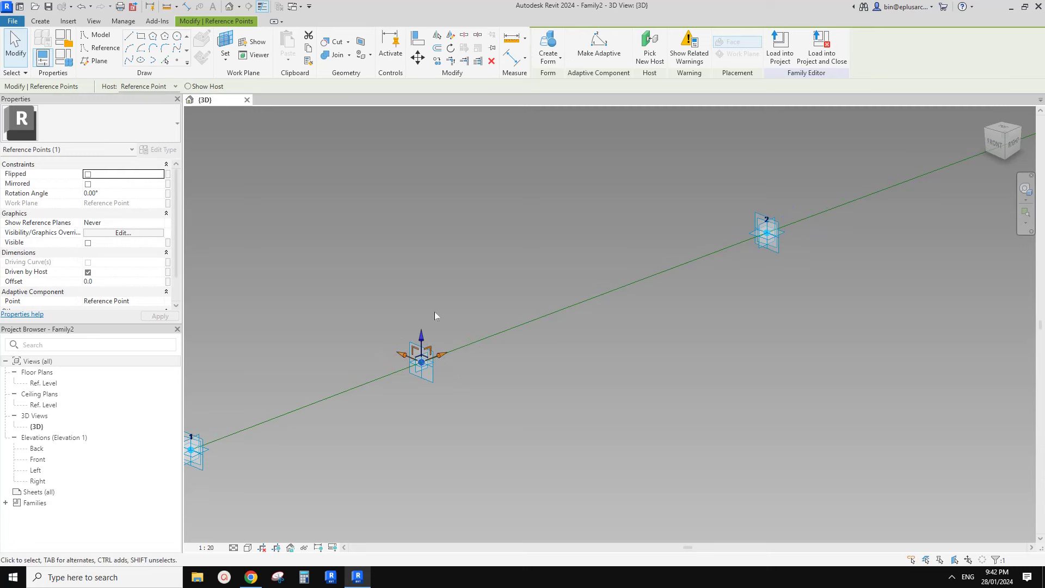
mouse_move(425, 332)
mouse_down()
mouse_move(418, 285)
mouse_move(416, 295)
mouse_up()
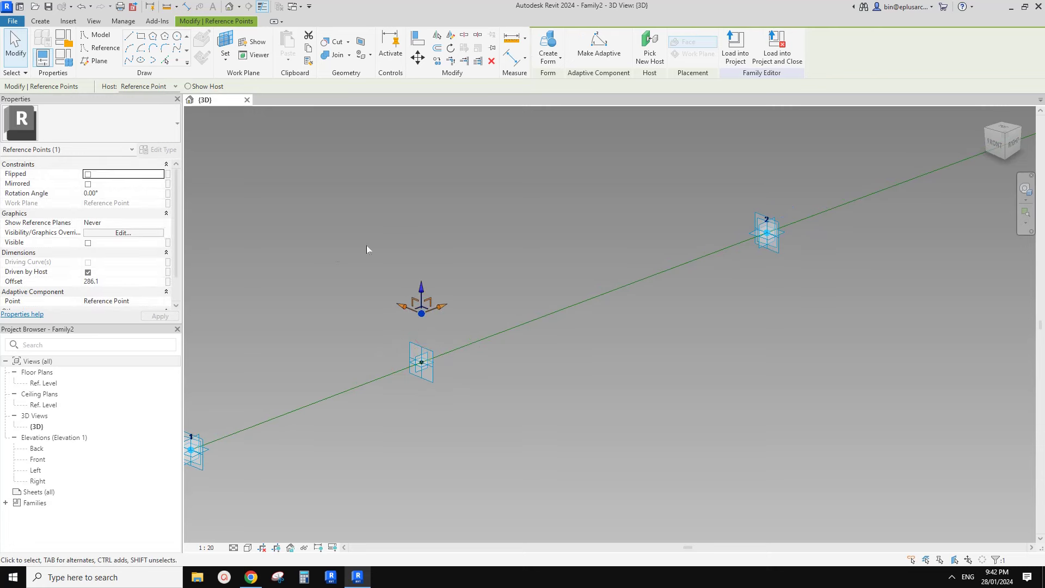
click(443, 239)
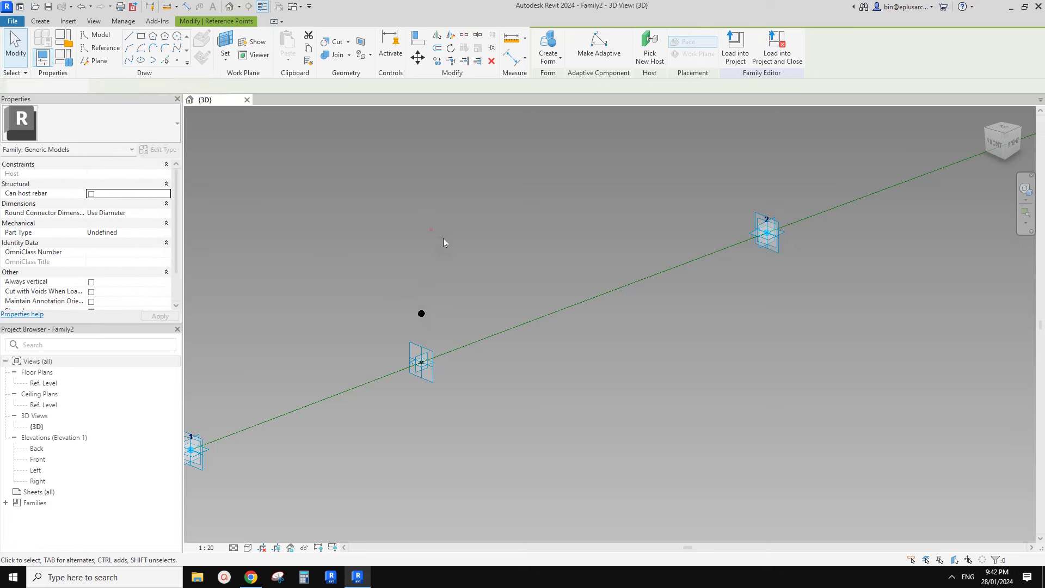
Step: Set Show Reference Planes to Always for the raised reference point
scroll(462, 248, down, 2)
shift+middle_drag(463, 248, 477, 312)
scroll(438, 286, up, 2)
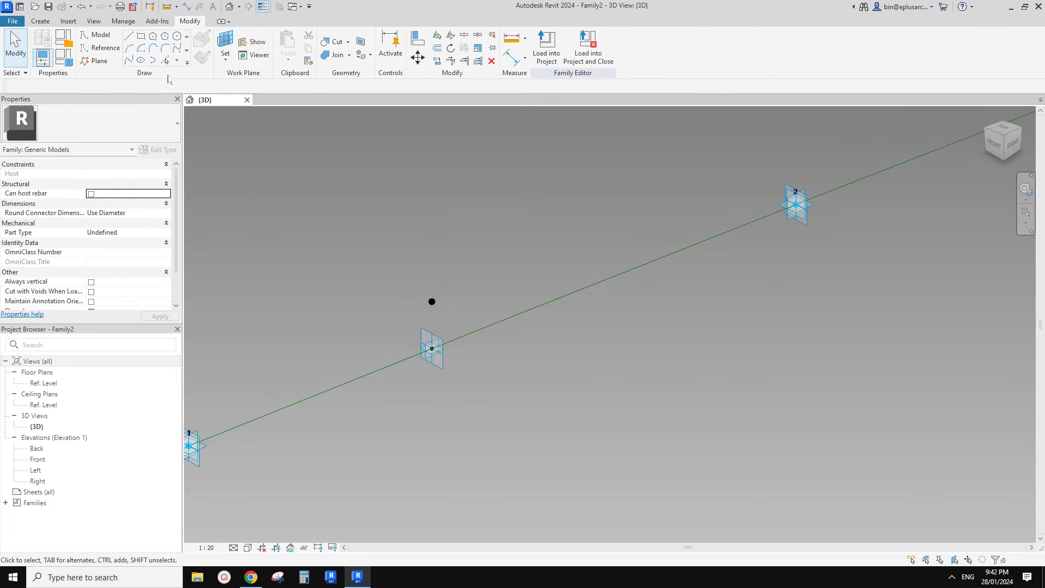
click(436, 302)
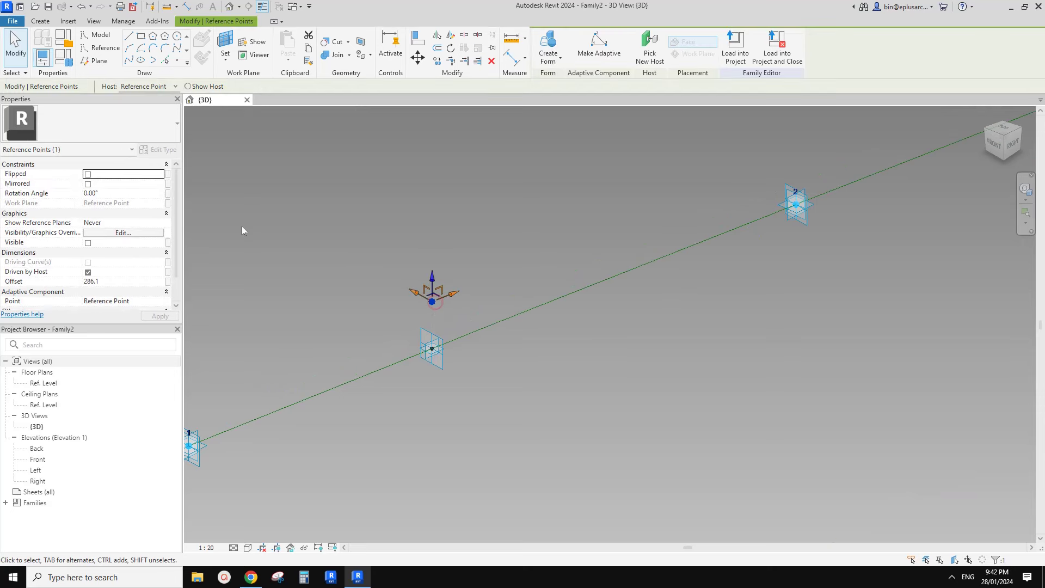
click(159, 224)
click(93, 249)
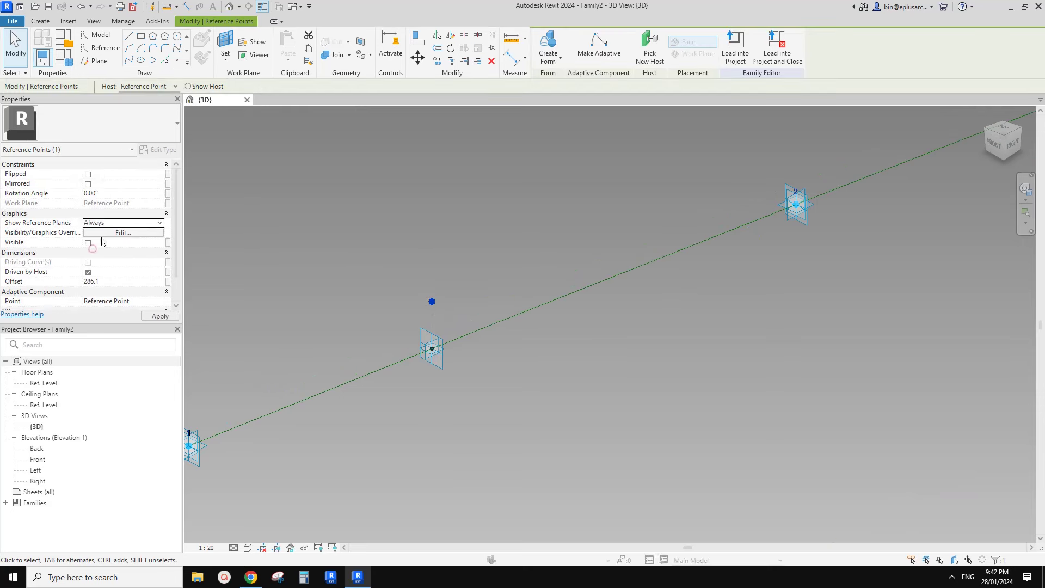
click(462, 296)
shift+middle_drag(462, 296, 526, 297)
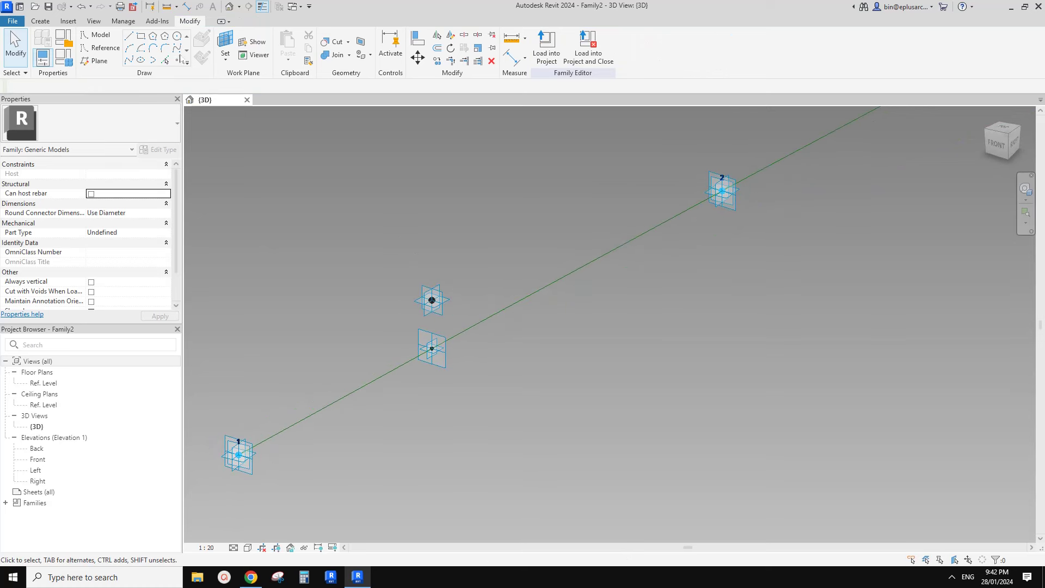
Step: Place a reference point on a vertical plane of the raised point and move it to one side of the spline, offset about 488.5
click(175, 59)
click(203, 62)
click(229, 32)
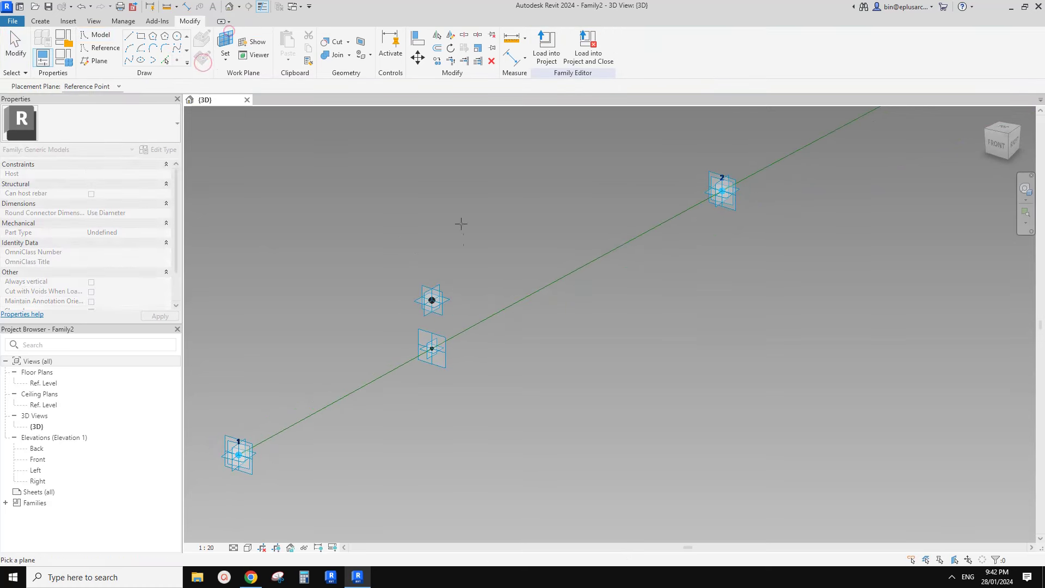
click(439, 283)
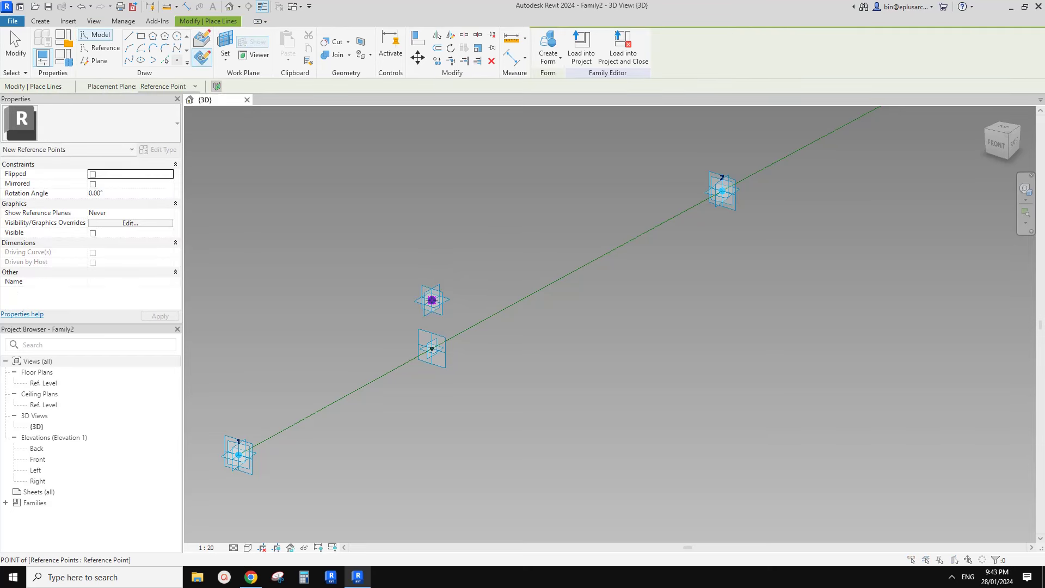
click(566, 327)
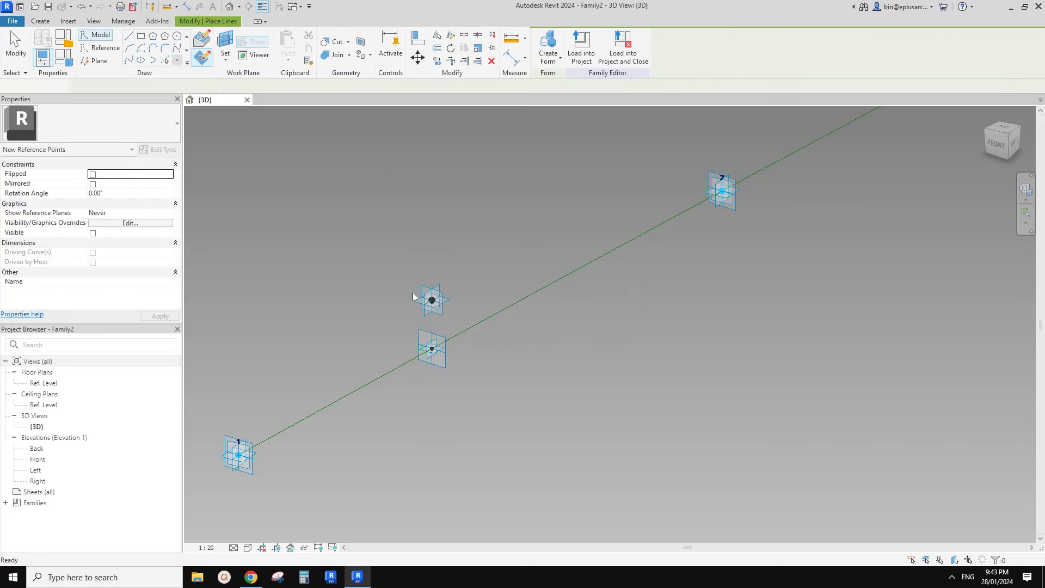
key(Escape)
click(432, 300)
drag(432, 299, 334, 279)
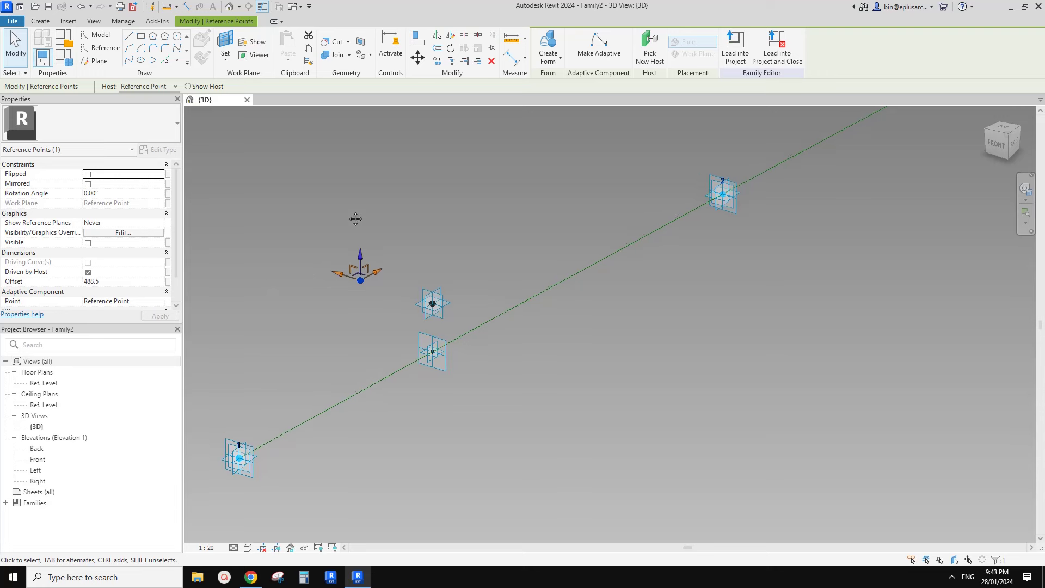
Step: Place another reference point on the raised point's vertical plane and move it to the opposite side, offset about -489
click(179, 60)
key(Escape)
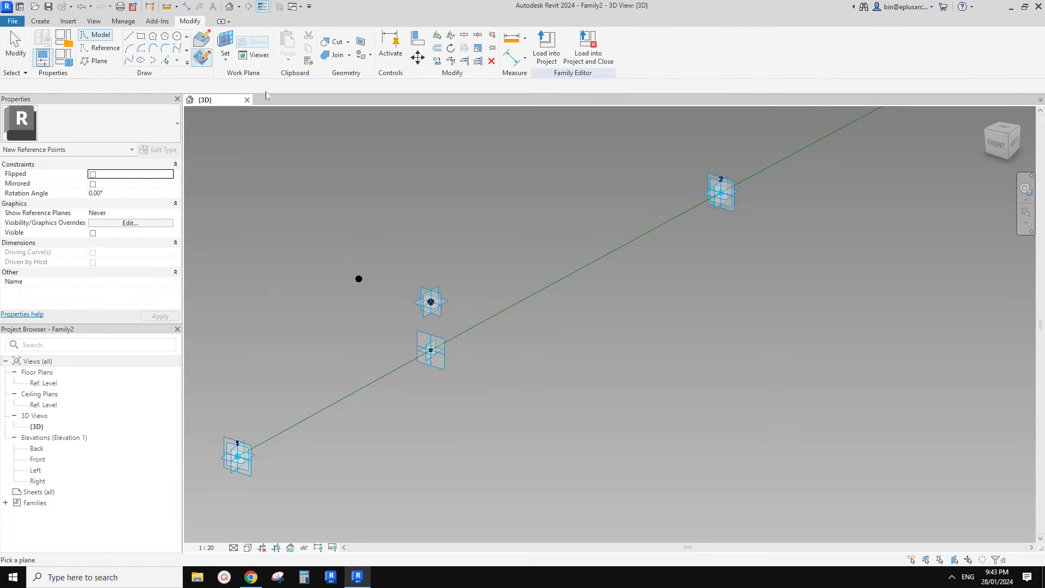
key(Return)
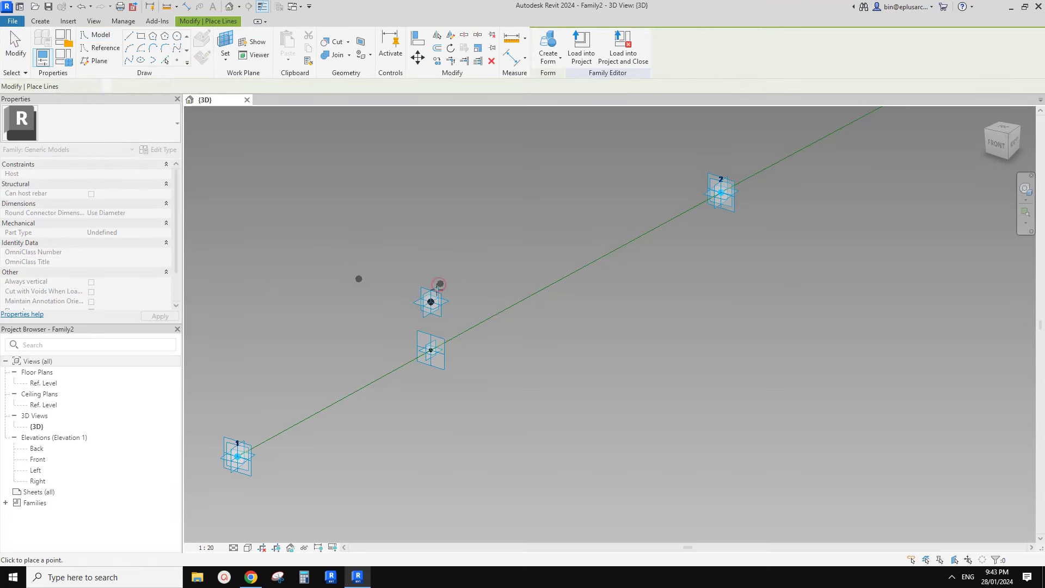
click(430, 302)
click(561, 323)
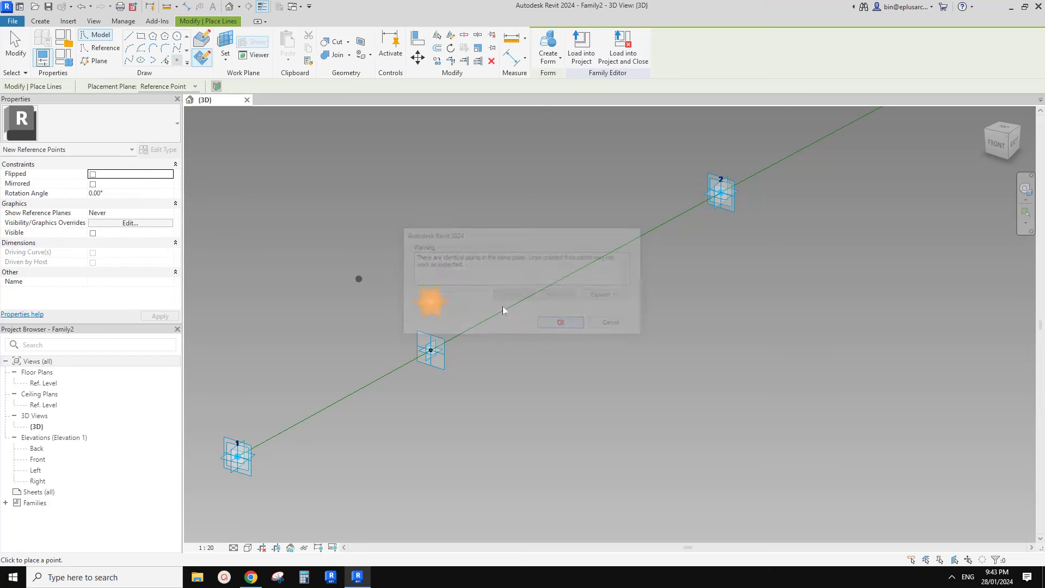
key(Escape)
click(430, 302)
drag(431, 305, 486, 322)
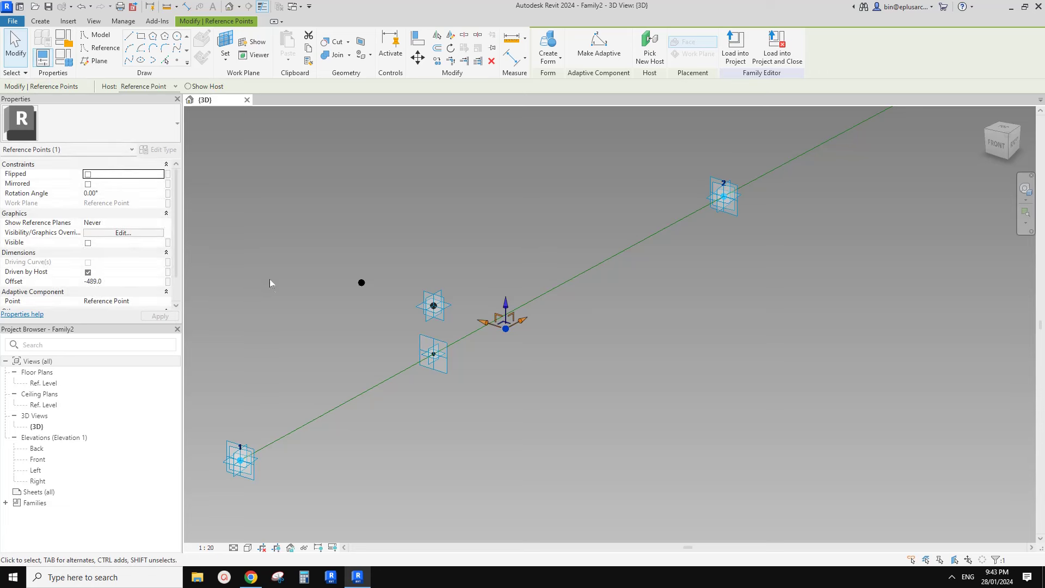
Step: Check the offset and position of the reference points on both sides of the raised point
scroll(362, 283, up, 1)
shift+middle_drag(362, 283, 373, 306)
click(384, 286)
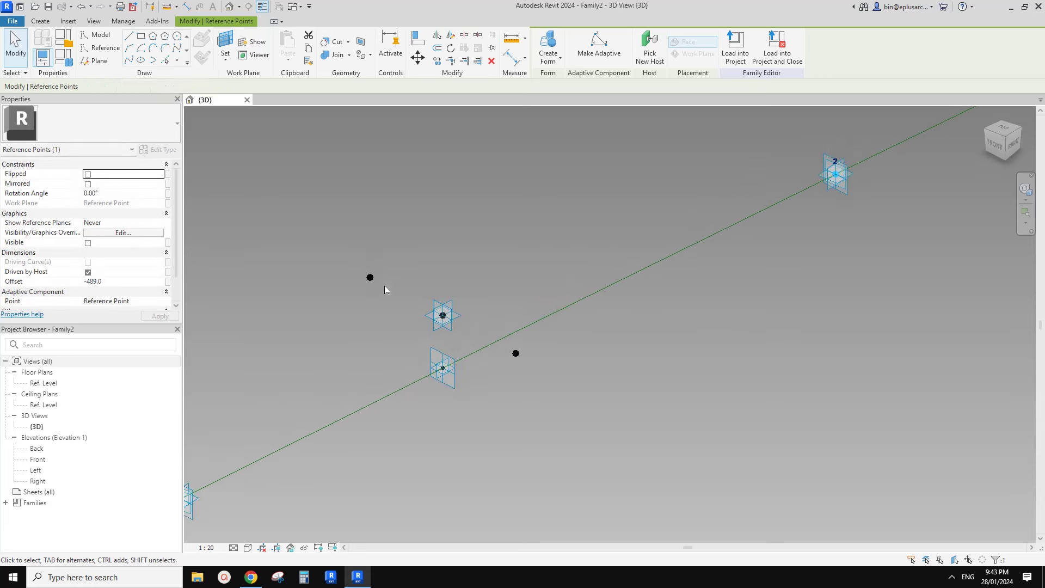
click(371, 278)
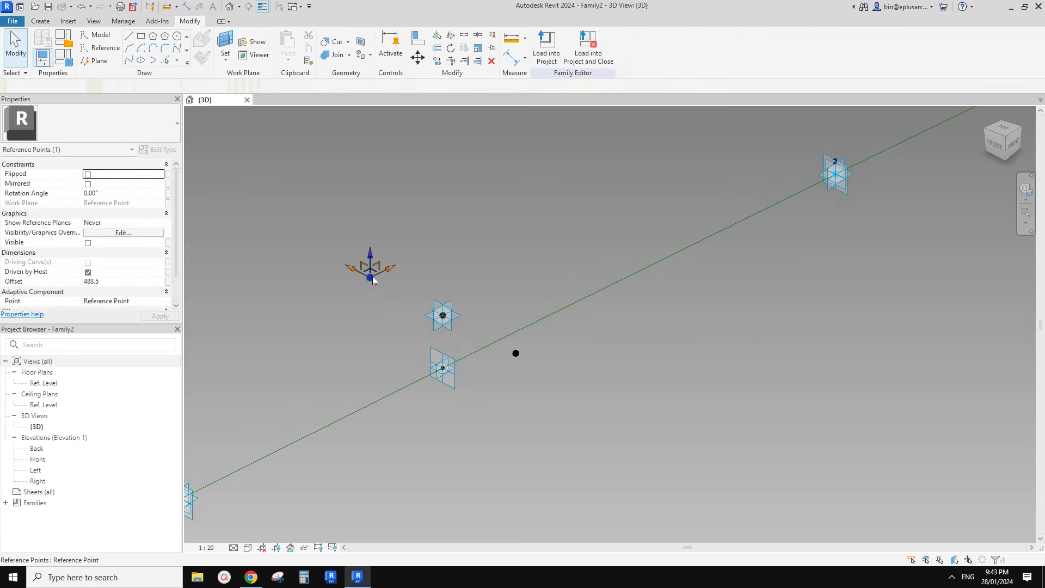
click(450, 231)
scroll(452, 228, down, 2)
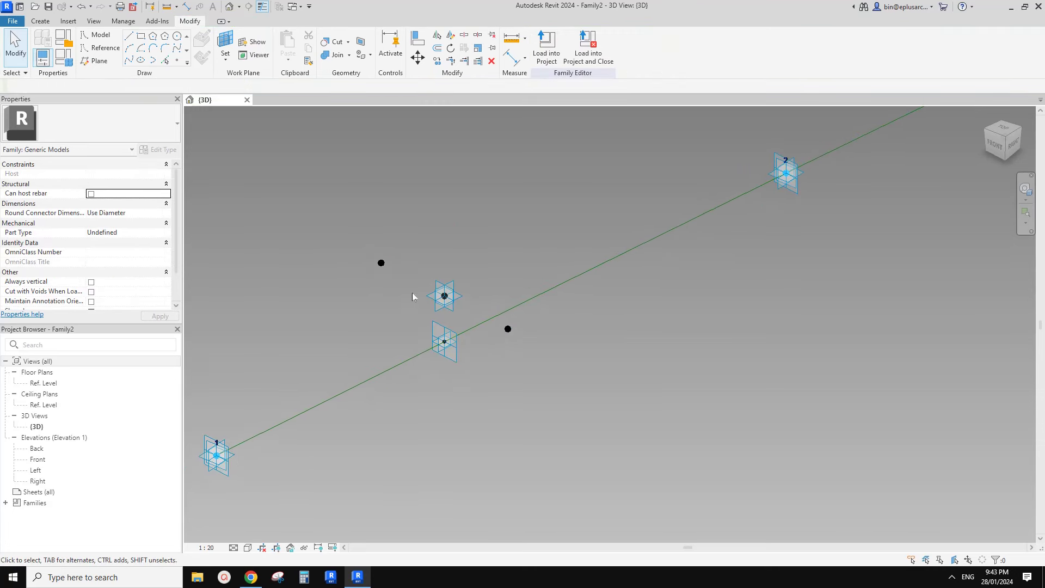
middle_drag(386, 312, 380, 315)
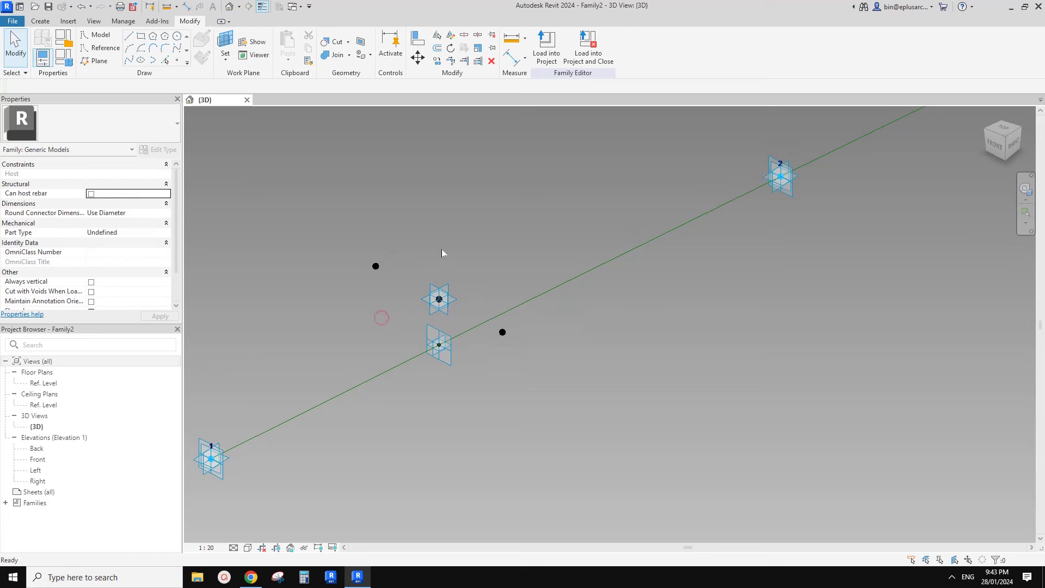
Step: Associate the rotation angle of the reference point on the spline with a new instance parameter named a1
click(447, 353)
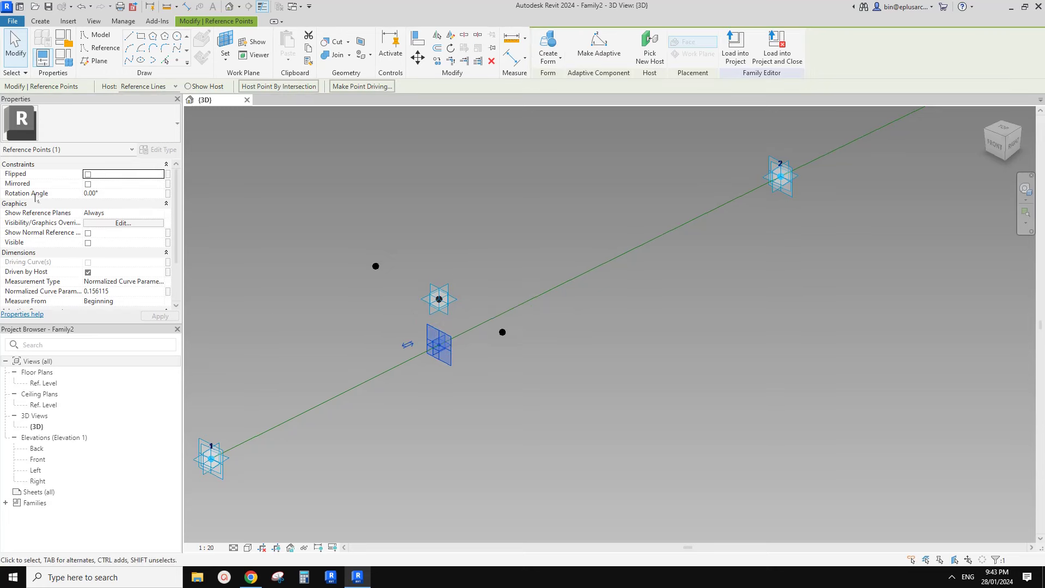
click(169, 194)
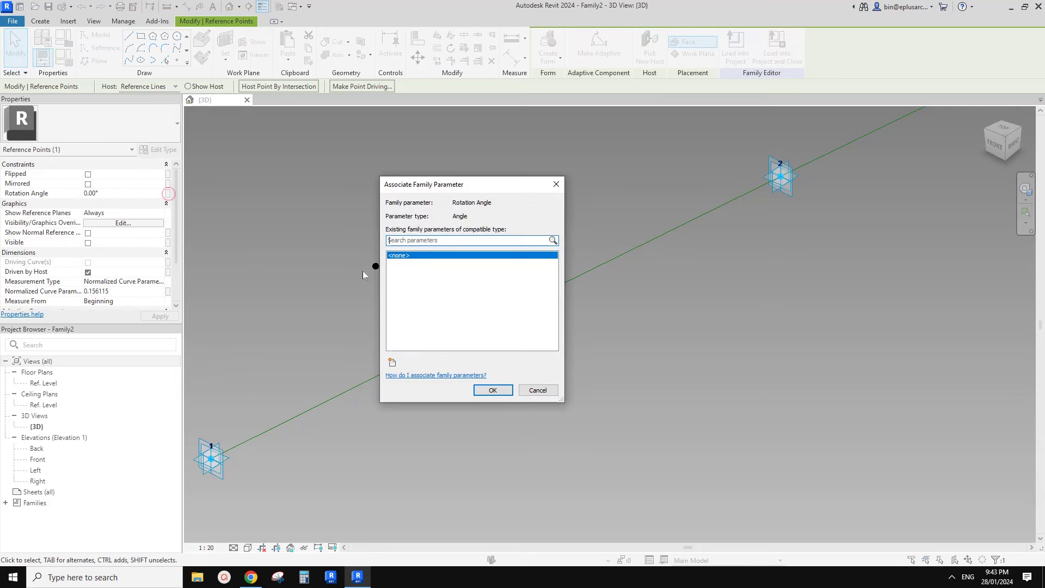
click(393, 362)
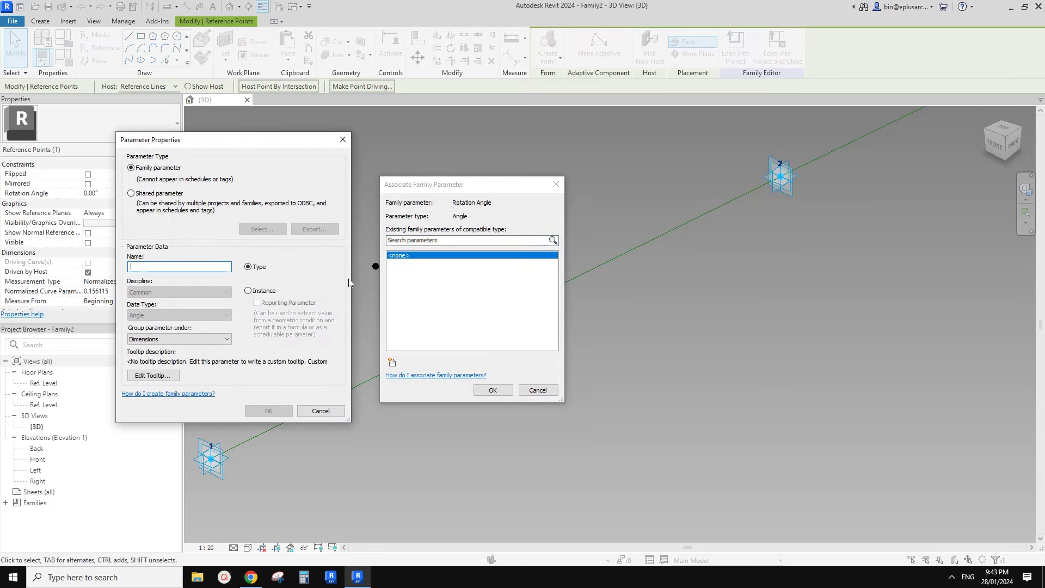
text(a1)
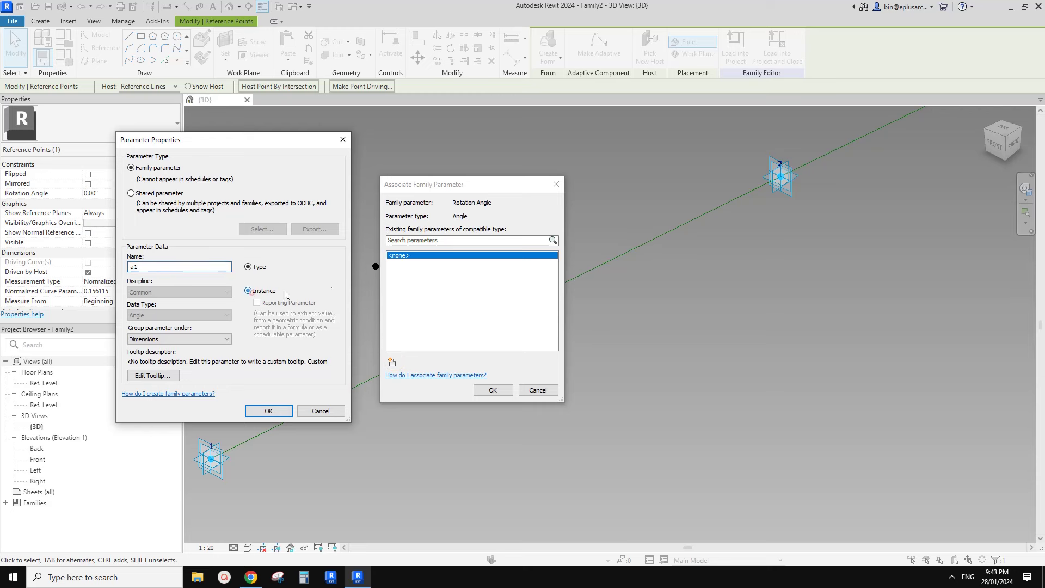
click(279, 408)
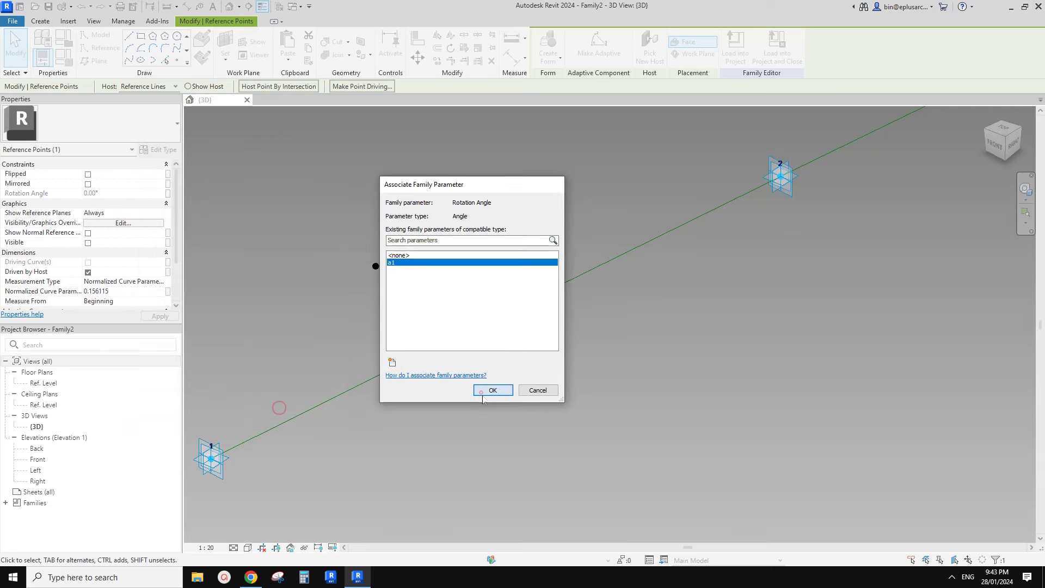
click(483, 392)
Step: Associate the rotation angle of the raised reference point with a new instance parameter named b1
click(446, 299)
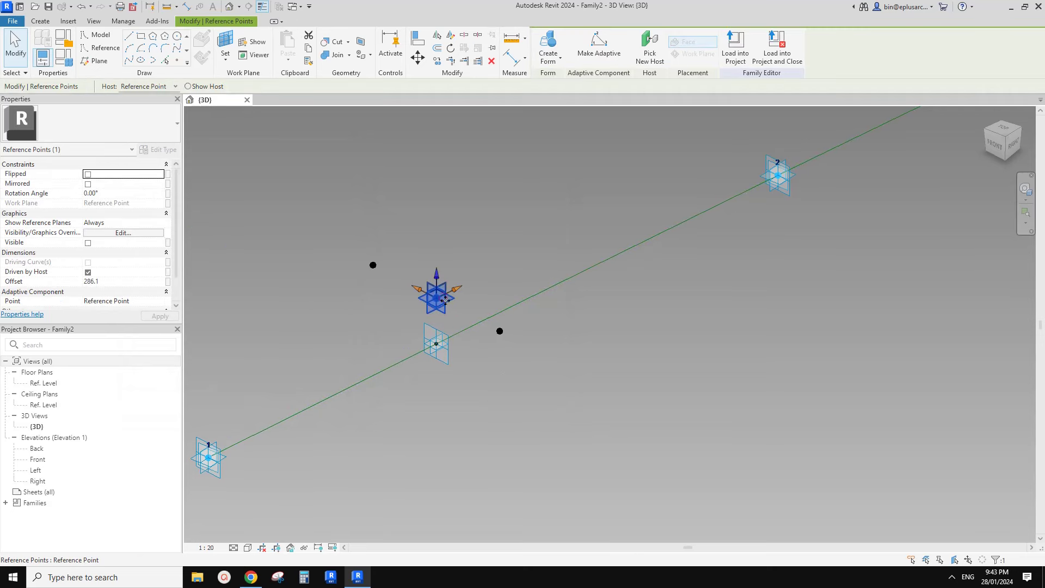
click(169, 194)
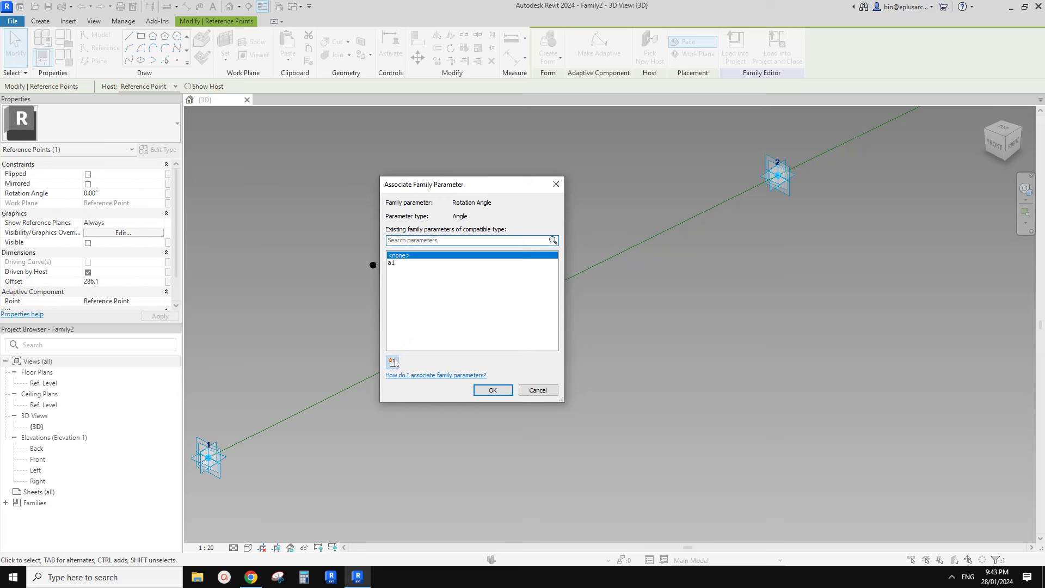
click(392, 362)
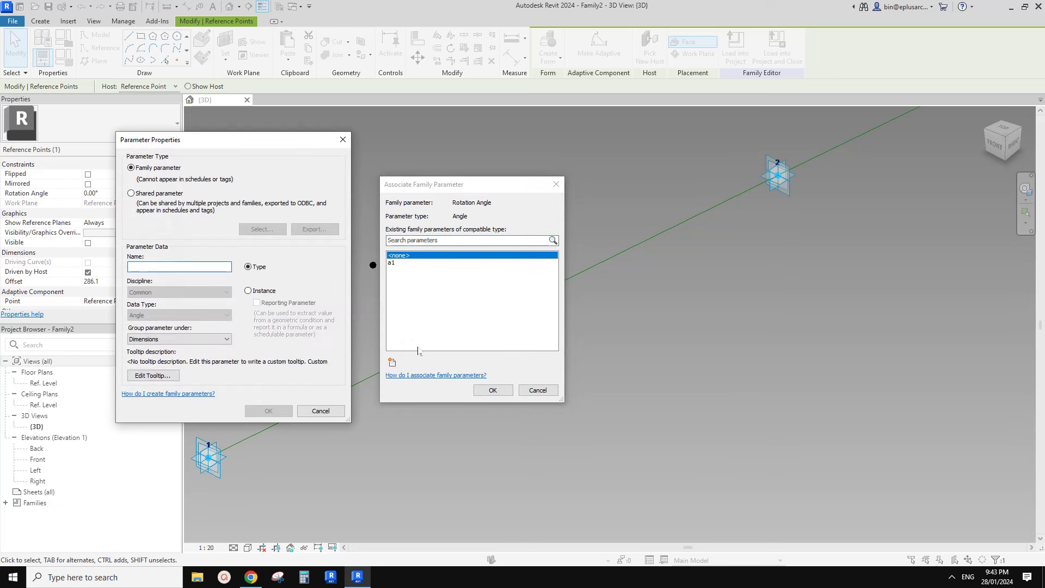
text(b1)
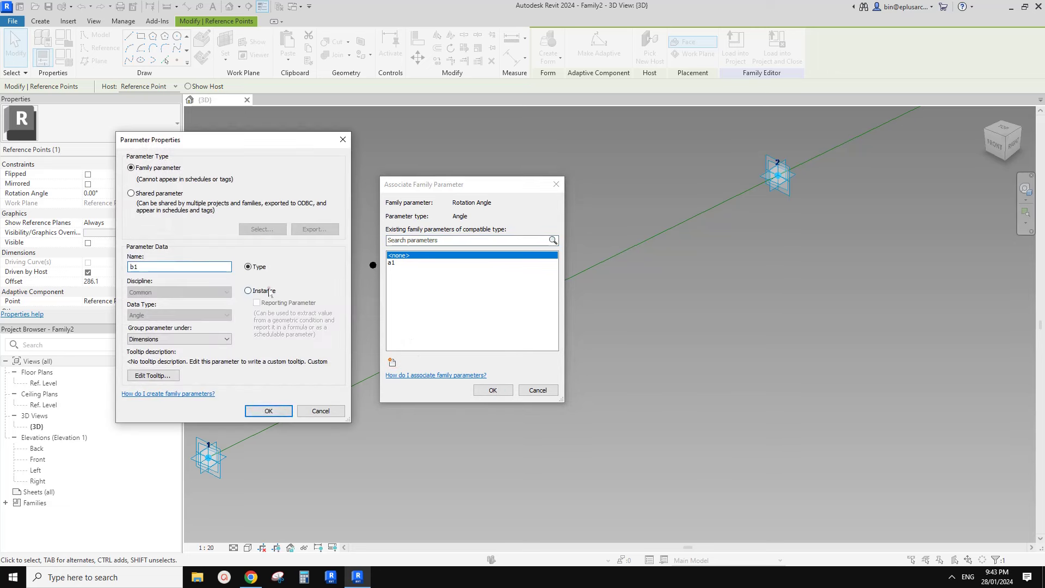
click(269, 411)
click(493, 390)
click(516, 422)
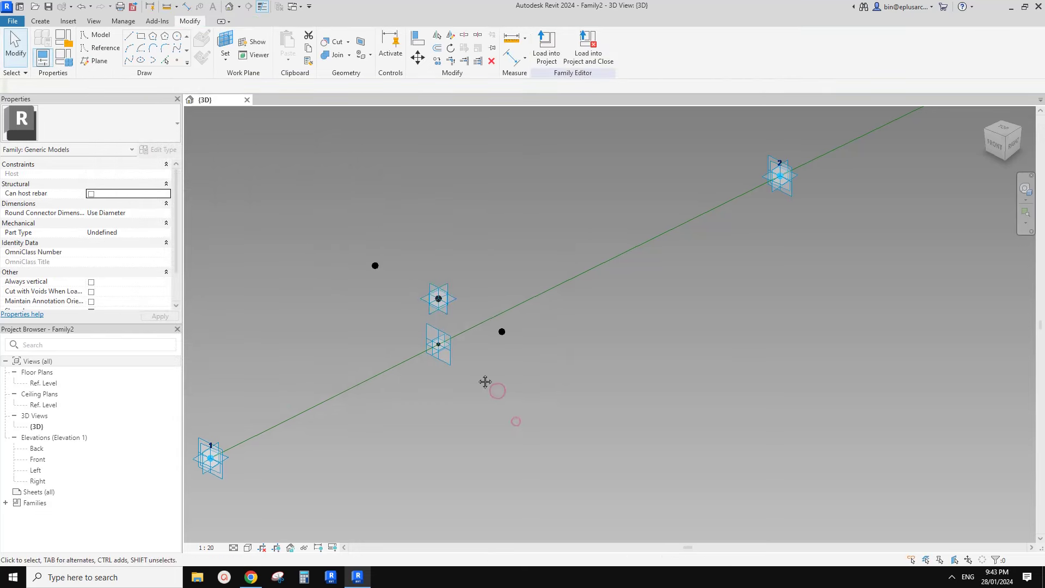
Step: Link the offset of the side point with the positive offset to a new instance parameter named ofs1
click(375, 265)
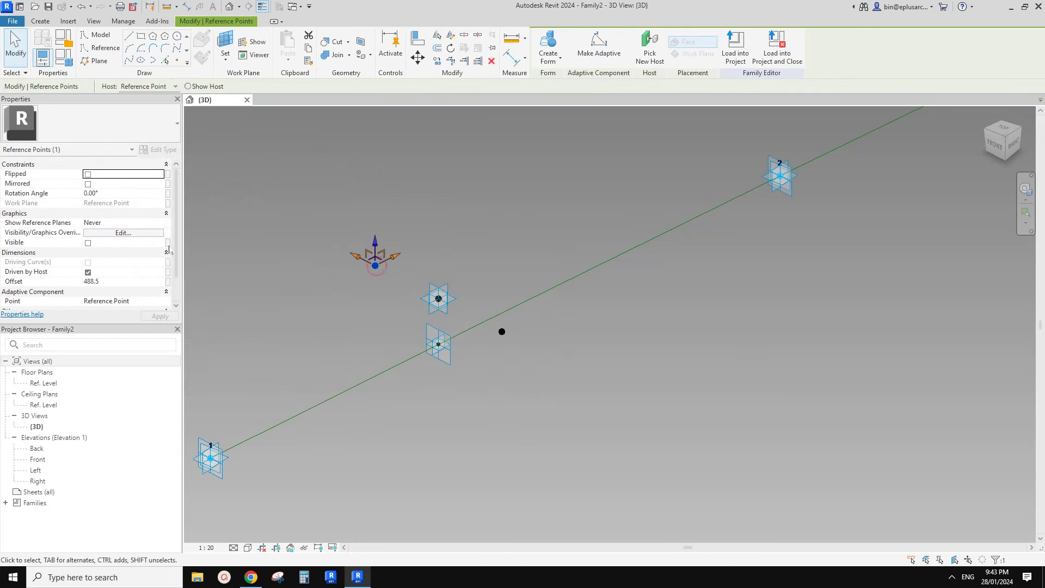
click(168, 281)
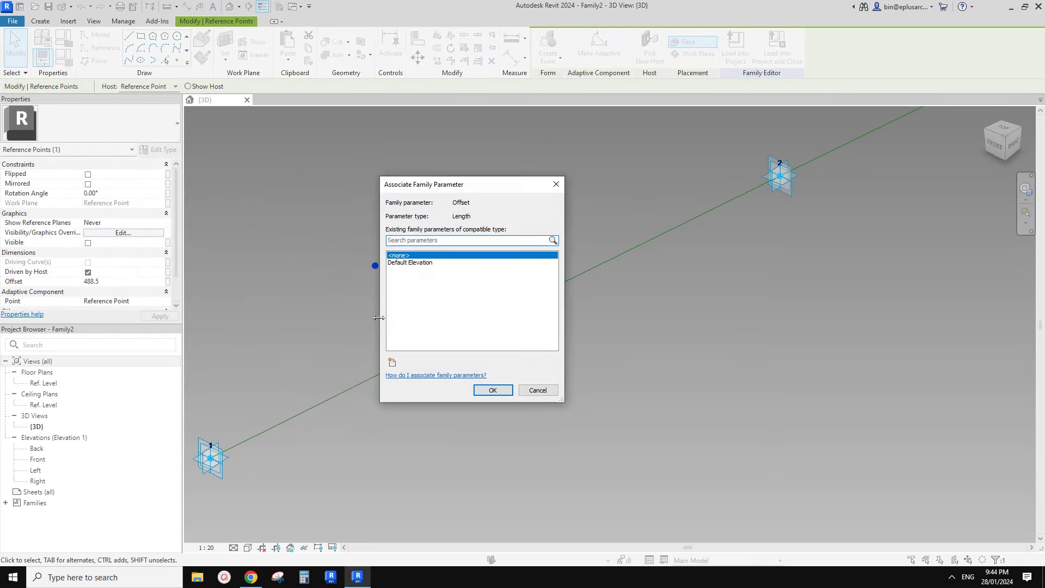
click(392, 362)
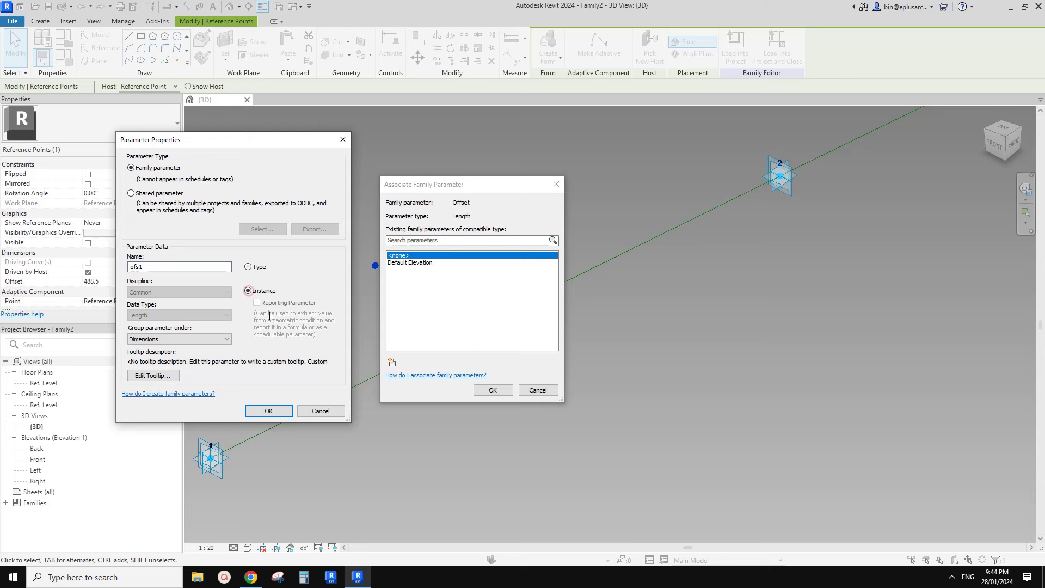
click(268, 411)
click(493, 390)
click(434, 407)
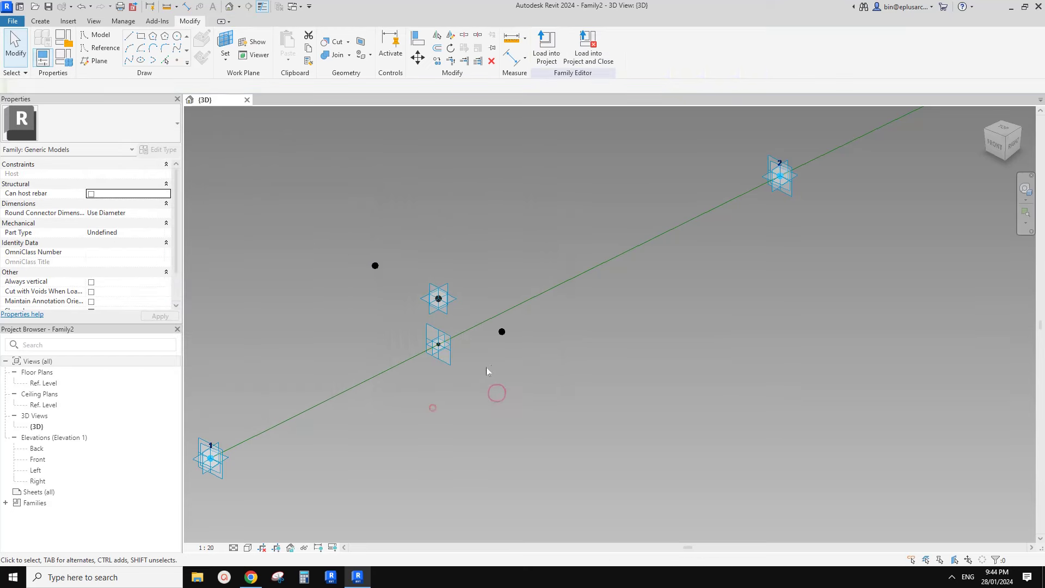
Step: Link the offset of the opposite side point to a new instance parameter named ofs1n
click(502, 332)
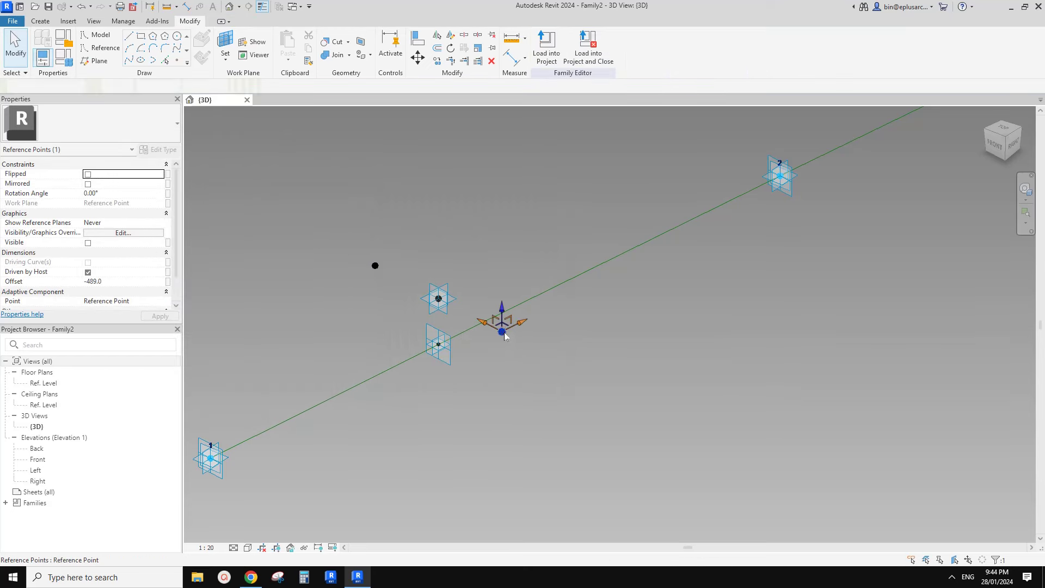
click(168, 282)
click(392, 363)
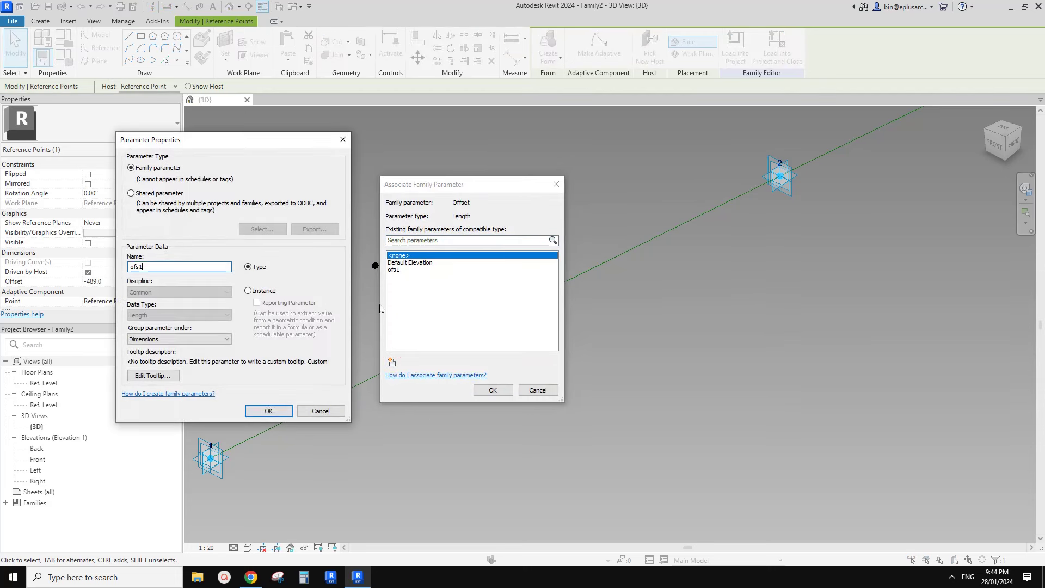
click(268, 410)
click(492, 390)
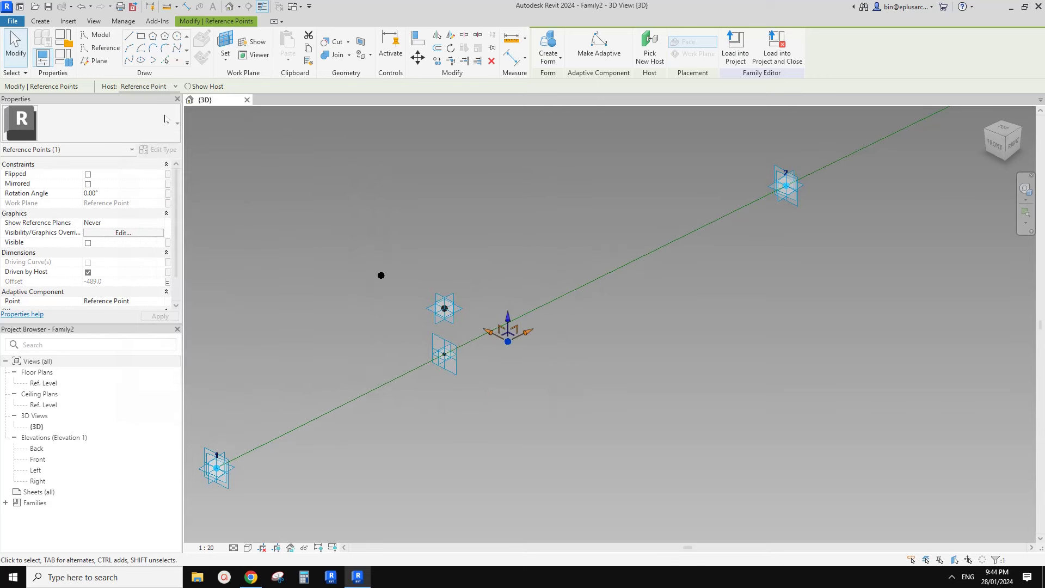
Step: Set the formula of the ofs1n parameter to -ofs1 in the family types
click(69, 61)
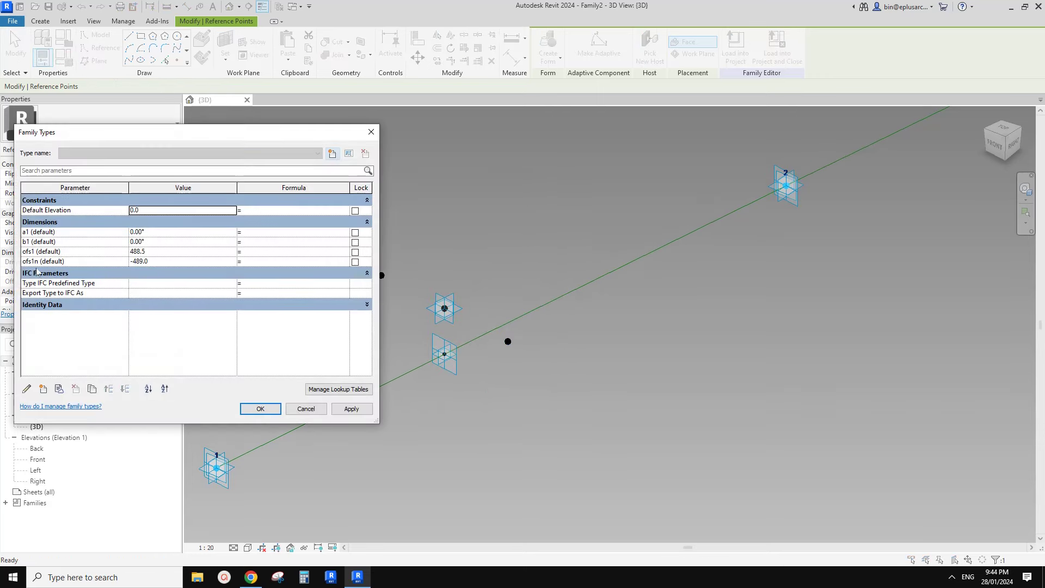
click(261, 264)
text(-ofs1)
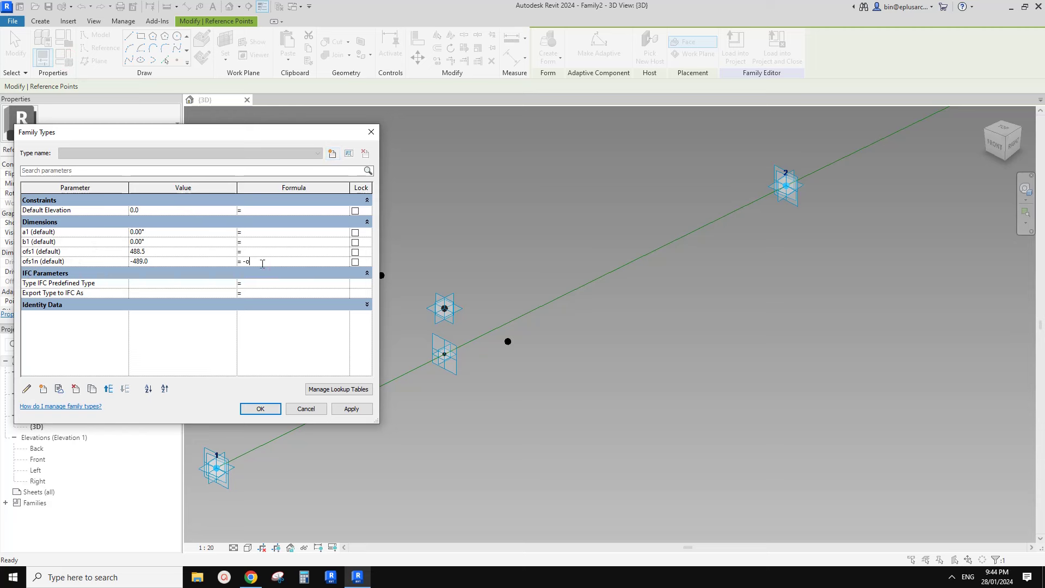
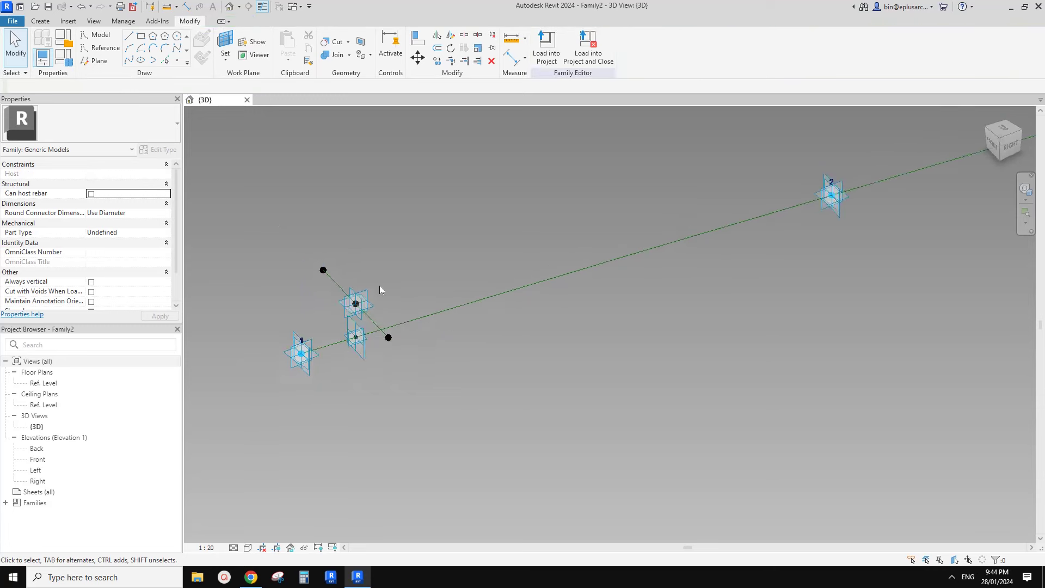
Step: Add an instance length parameter named L1 to the family and give it the formula ofs1 * 2
scroll(380, 286, up, 1)
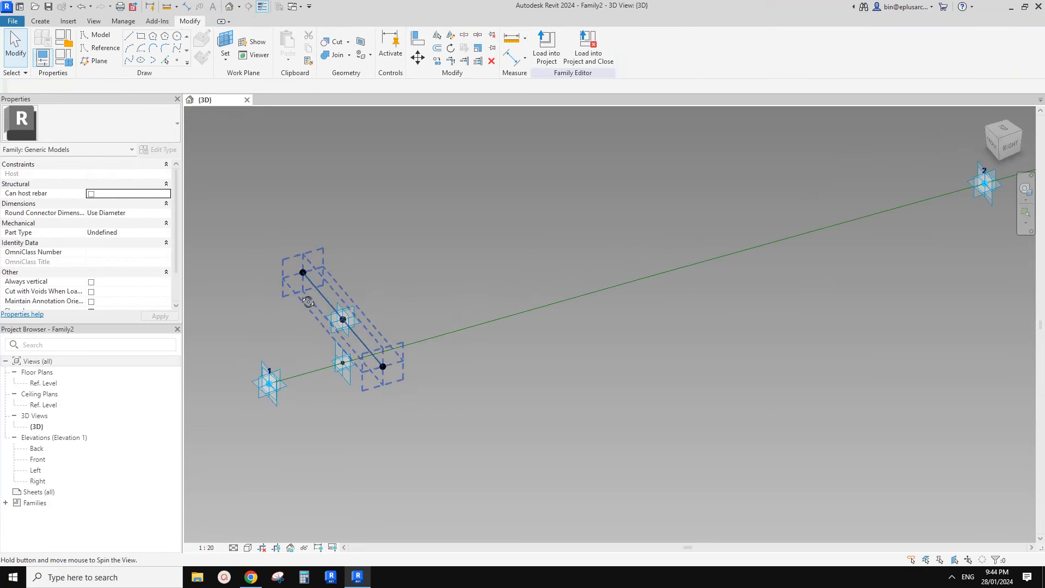
click(306, 270)
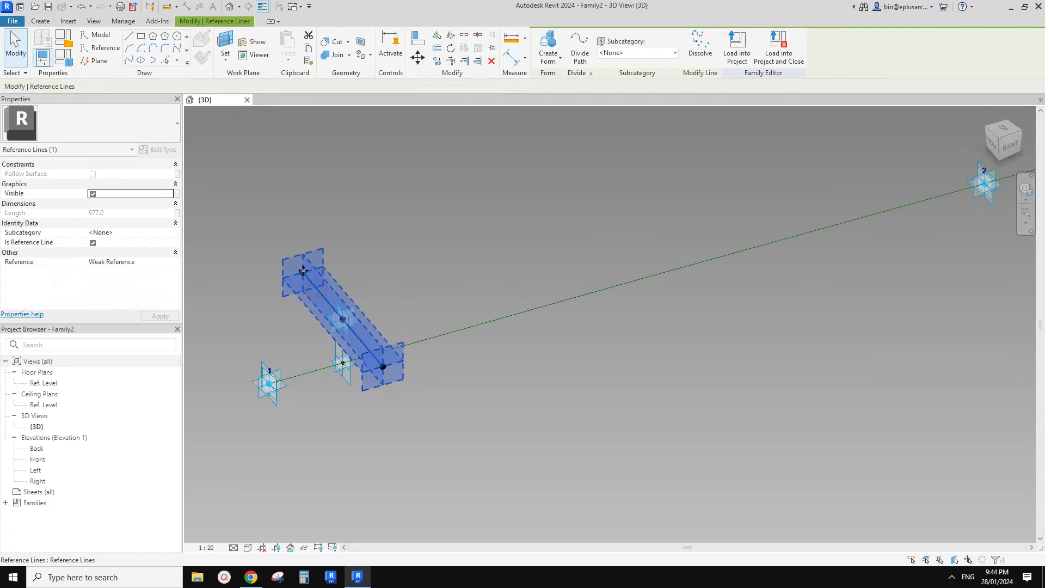
middle_drag(268, 269, 283, 286)
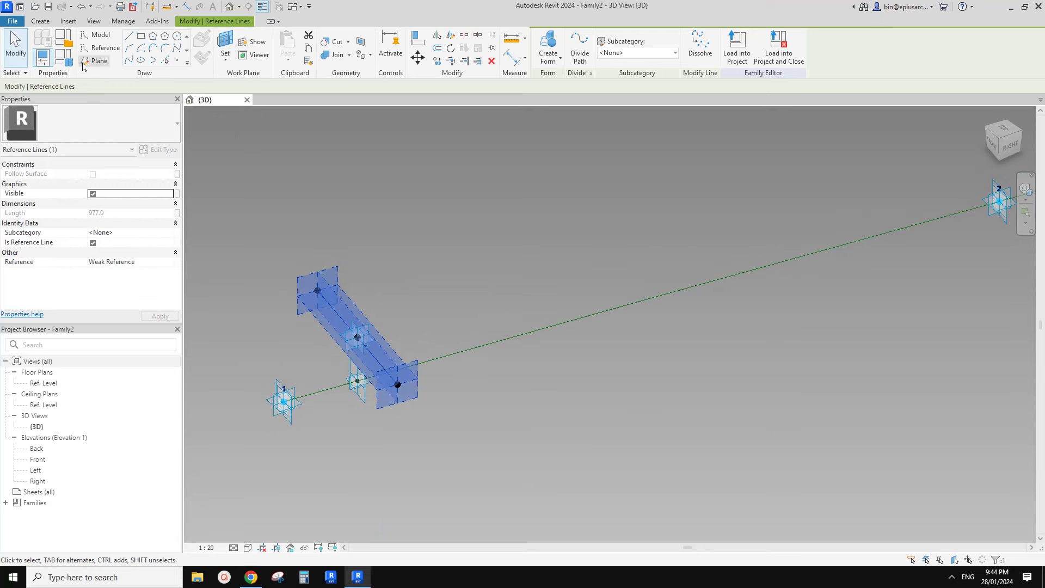
click(64, 57)
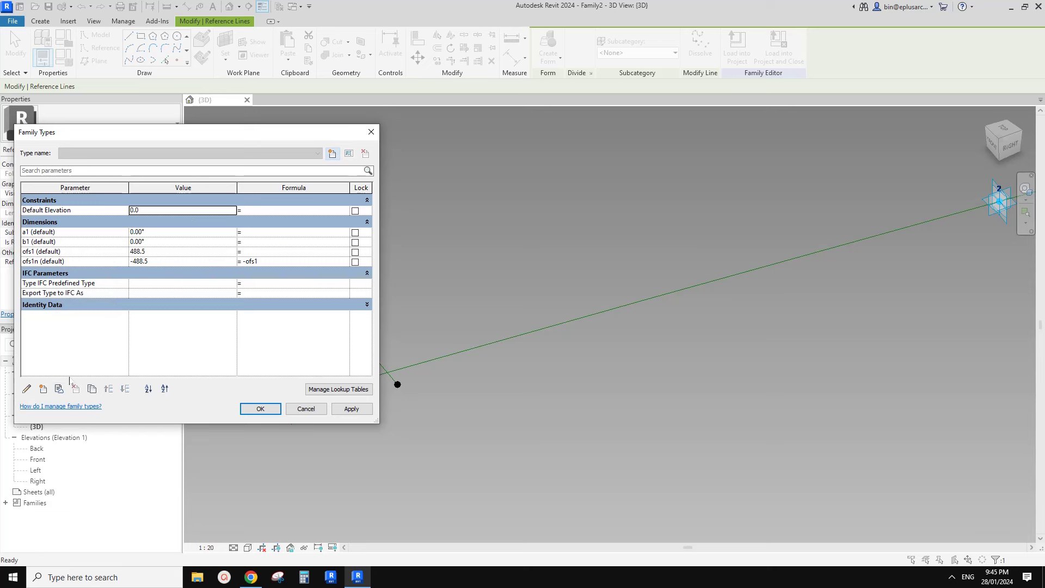
click(43, 389)
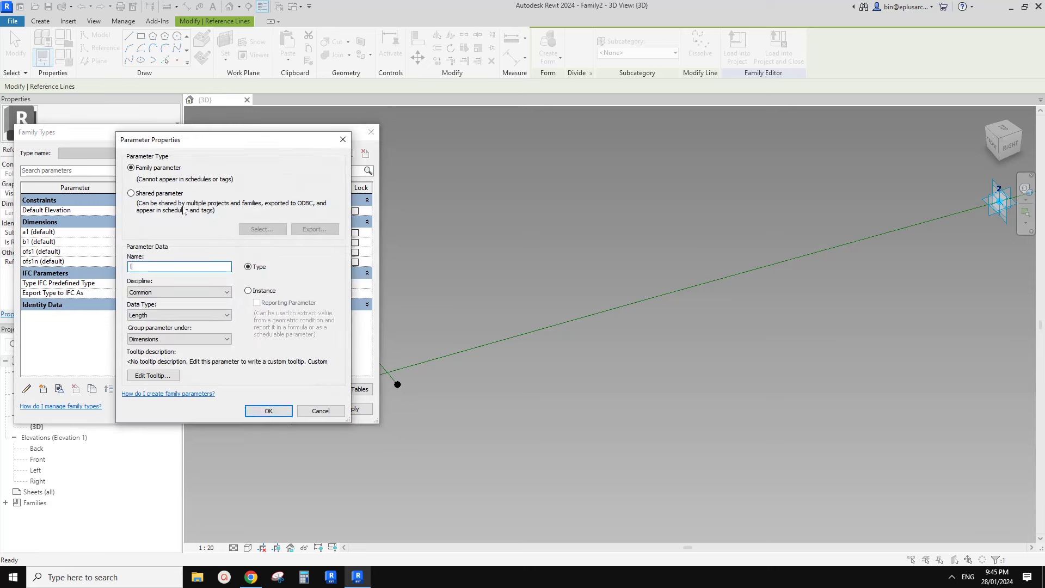
key(BackSpace)
click(248, 291)
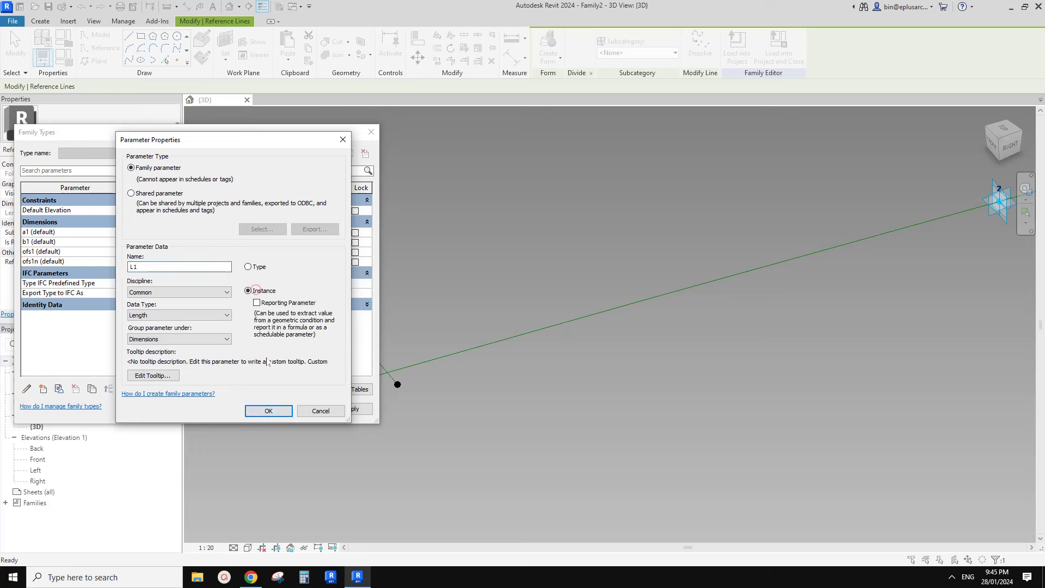
click(268, 411)
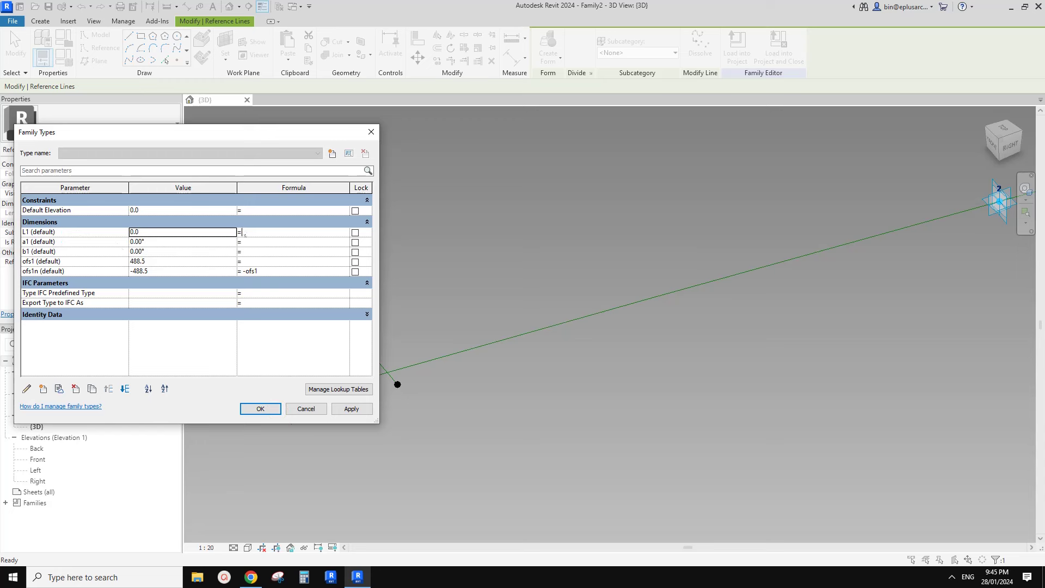
click(259, 232)
click(298, 251)
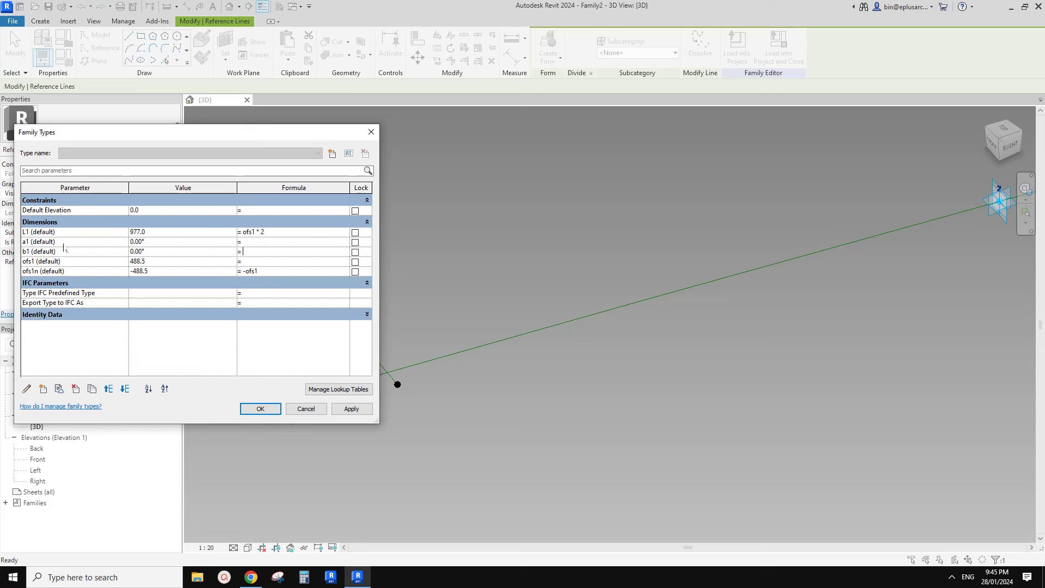
Step: Remove the formula from L1 and set the formula of ofs1 to L1 / 2
click(266, 233)
drag(296, 235, 241, 235)
drag(274, 229, 229, 223)
key(Delete)
click(246, 263)
click(293, 252)
Step: Move the ofs1 parameter to the Other parameter group
click(48, 262)
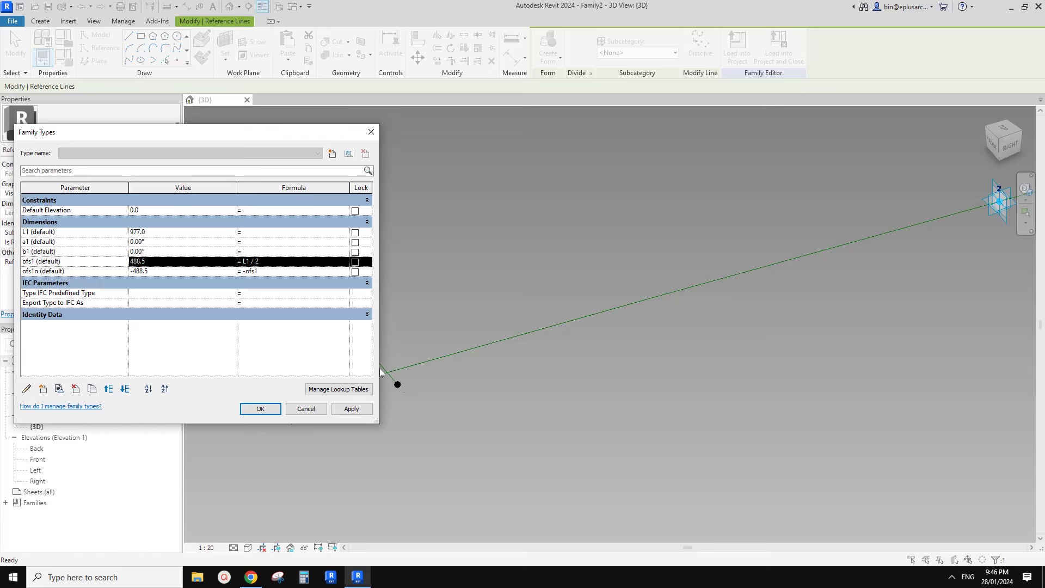
double_click(76, 264)
click(26, 389)
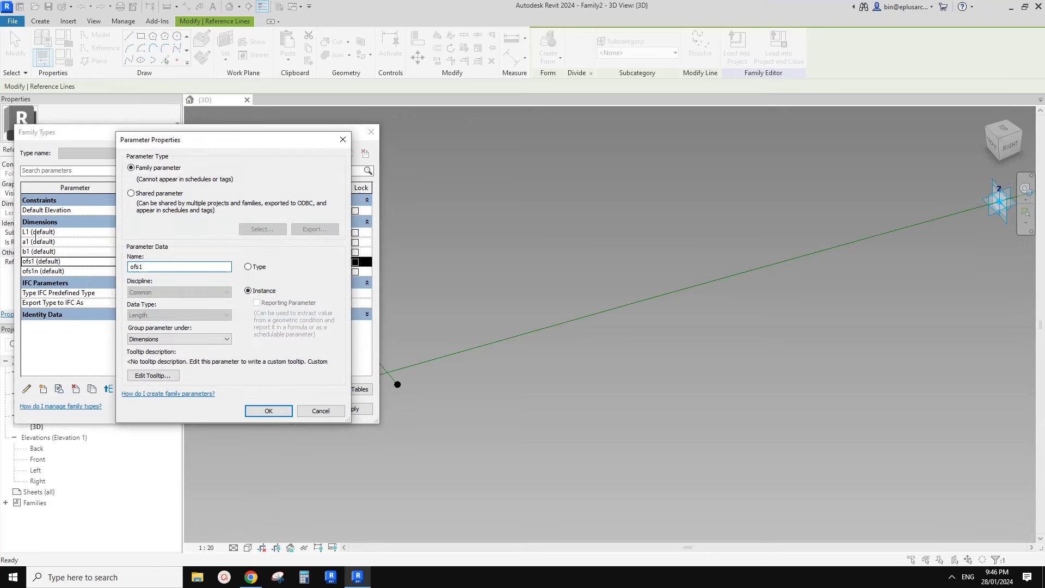
click(194, 338)
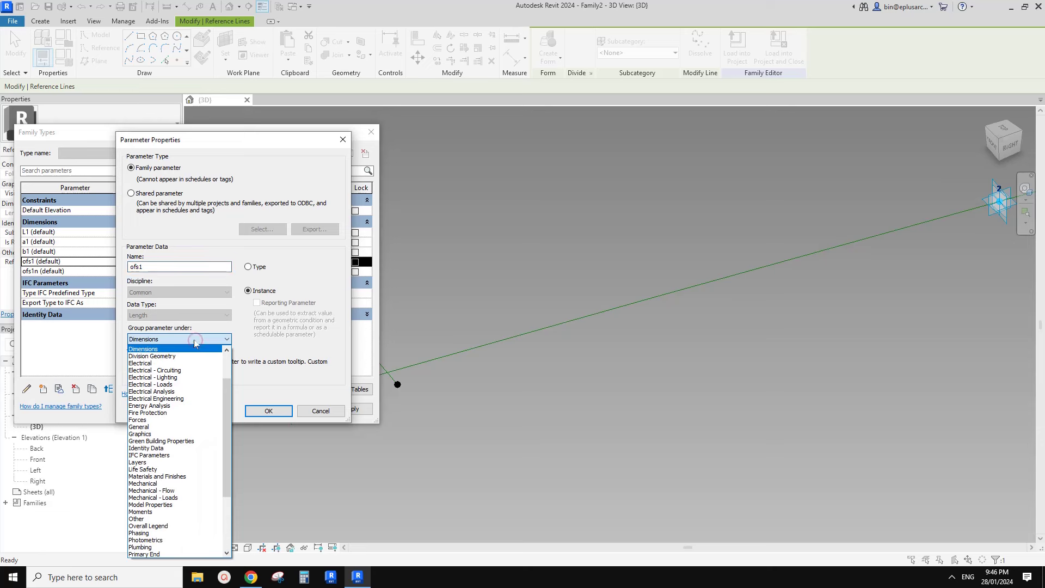
key(o)
click(249, 319)
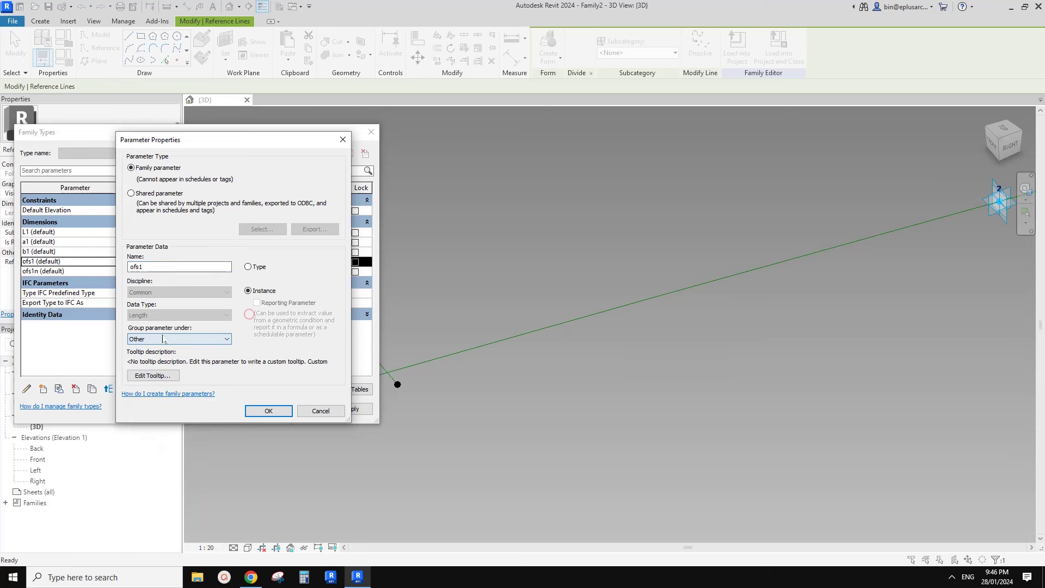
click(281, 412)
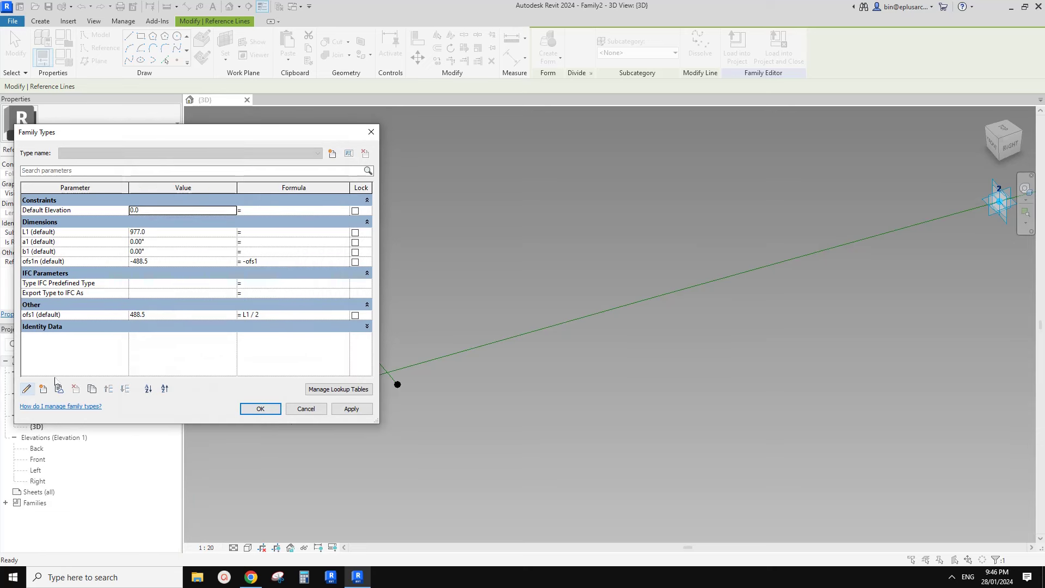
Step: Move the ofs1n parameter to the Other parameter group and accept the family types
click(58, 264)
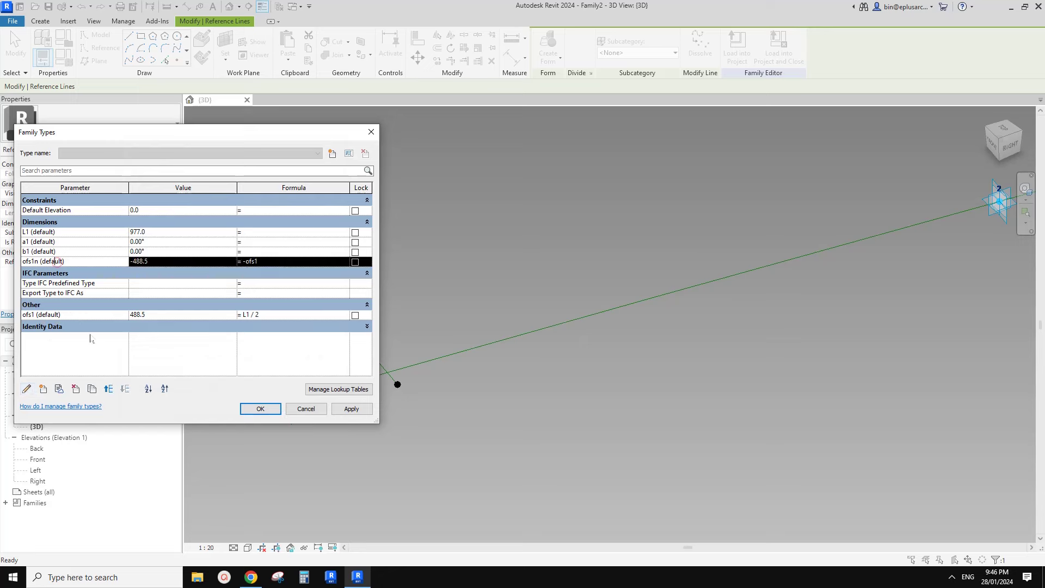
click(27, 389)
click(194, 339)
key(o)
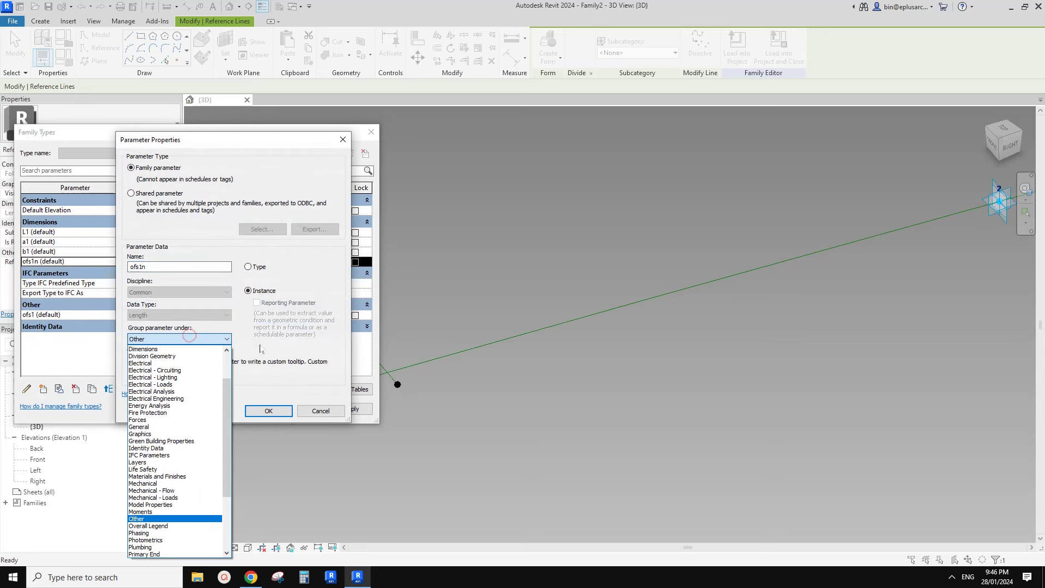
click(260, 346)
click(192, 342)
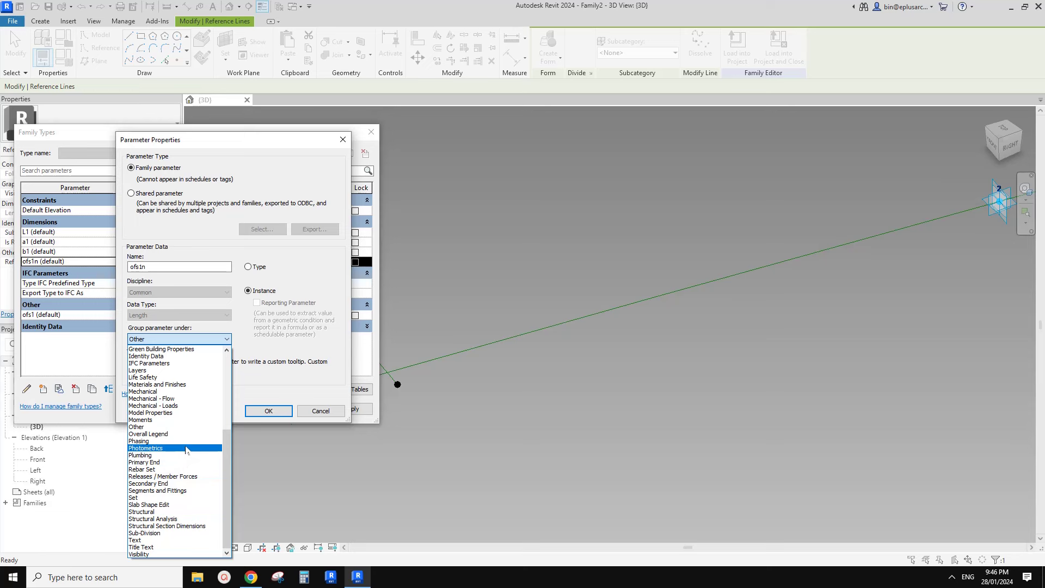
click(252, 320)
click(269, 410)
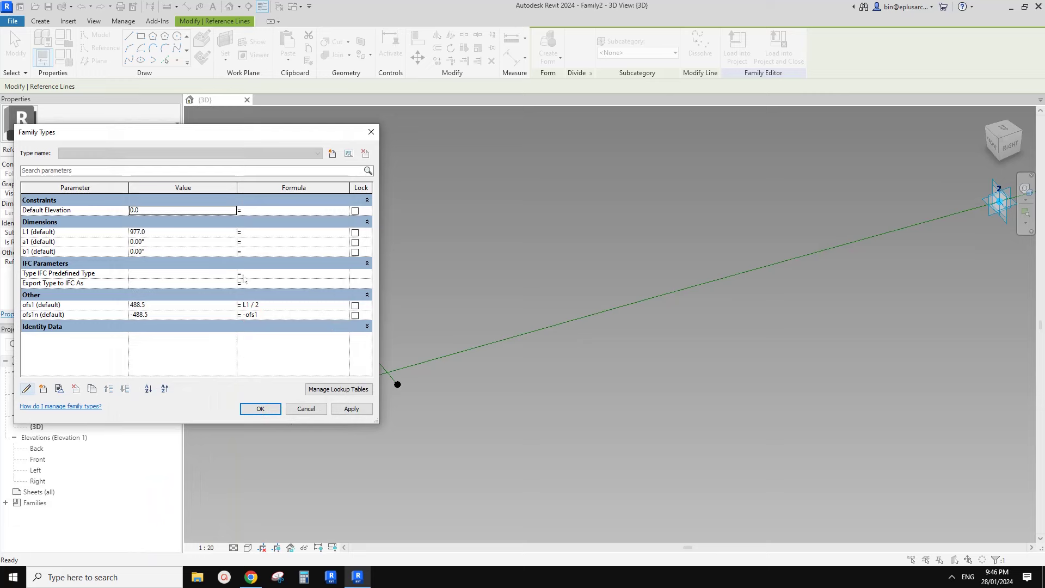
click(263, 410)
Step: Copy the point-and-line rig near adaptive point 1 twice, with multiple copies placed towards and past the middle of the spline
shift+middle_drag(382, 407, 359, 418)
drag(284, 258, 416, 453)
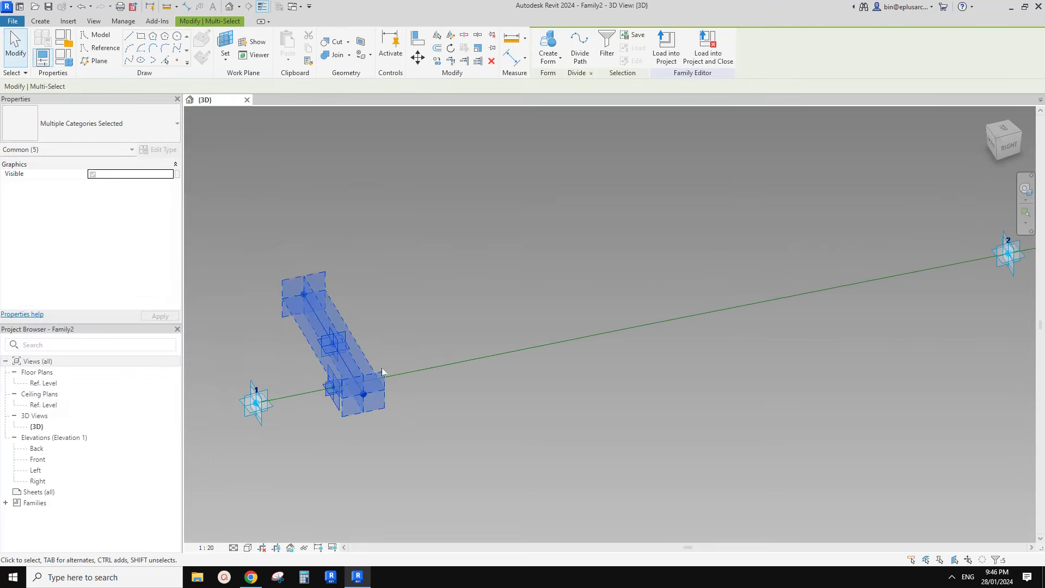
scroll(347, 371, down, 1)
middle_drag(346, 370, 310, 372)
key(c)
key(o)
click(322, 365)
middle_drag(591, 332, 483, 350)
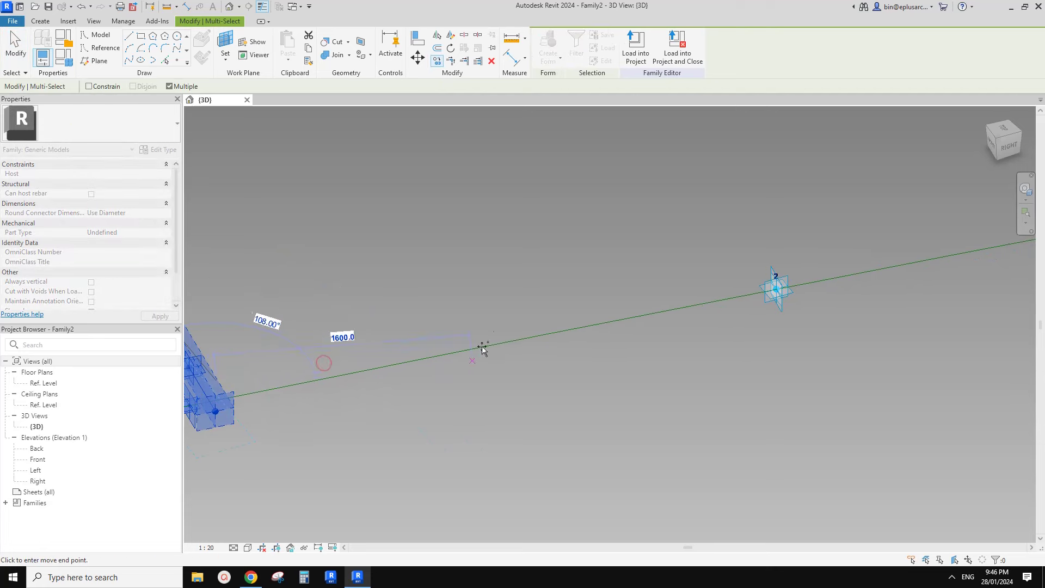
click(512, 279)
click(669, 226)
middle_drag(667, 281, 569, 298)
scroll(621, 296, down, 2)
key(Escape)
key(Escape)
scroll(547, 298, up, 1)
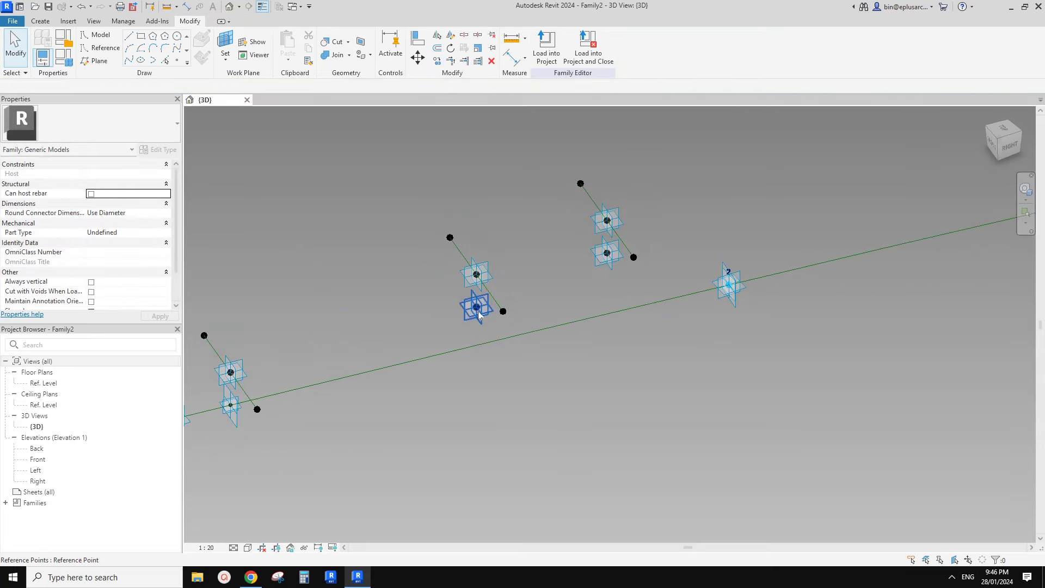
Step: Rehost the first copied rig's base reference point onto the spline at its midpoint
click(479, 312)
click(650, 53)
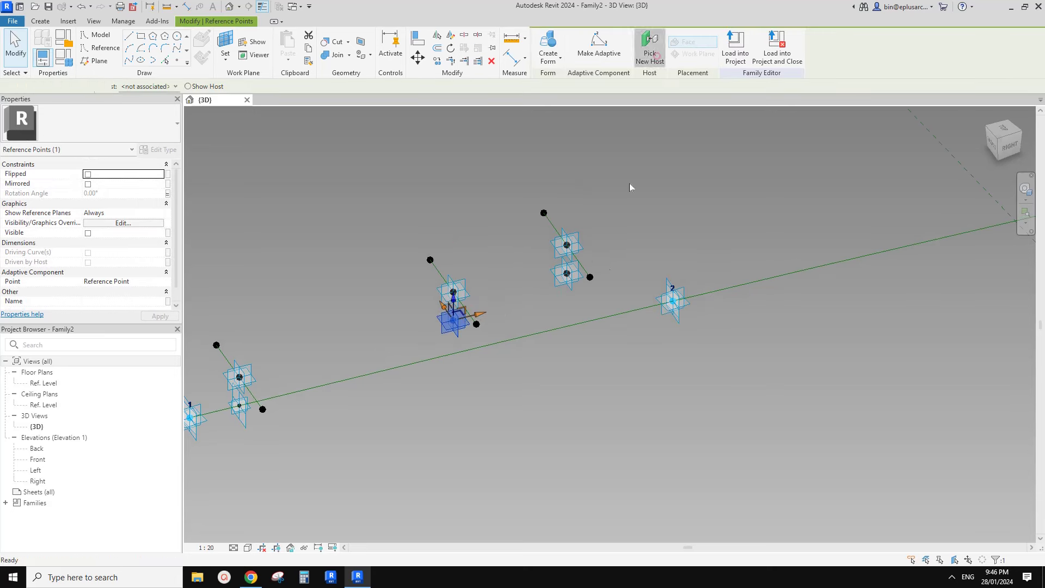
click(509, 340)
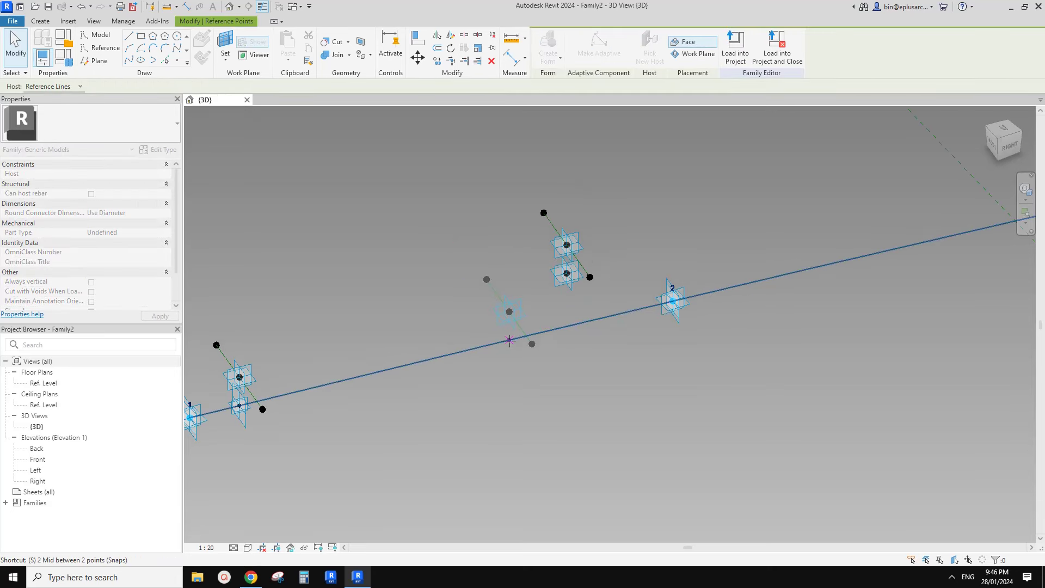
key(m)
click(510, 340)
scroll(776, 259, down, 1)
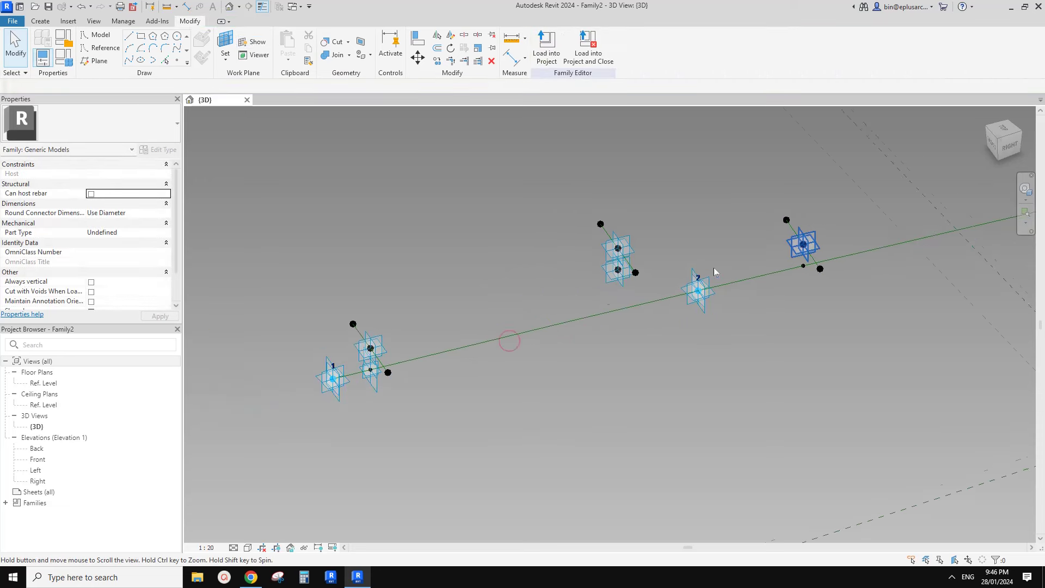
middle_drag(715, 273, 434, 302)
Step: Rehost the second copied rig's base reference point onto the spline, just before adaptive point 3
click(359, 309)
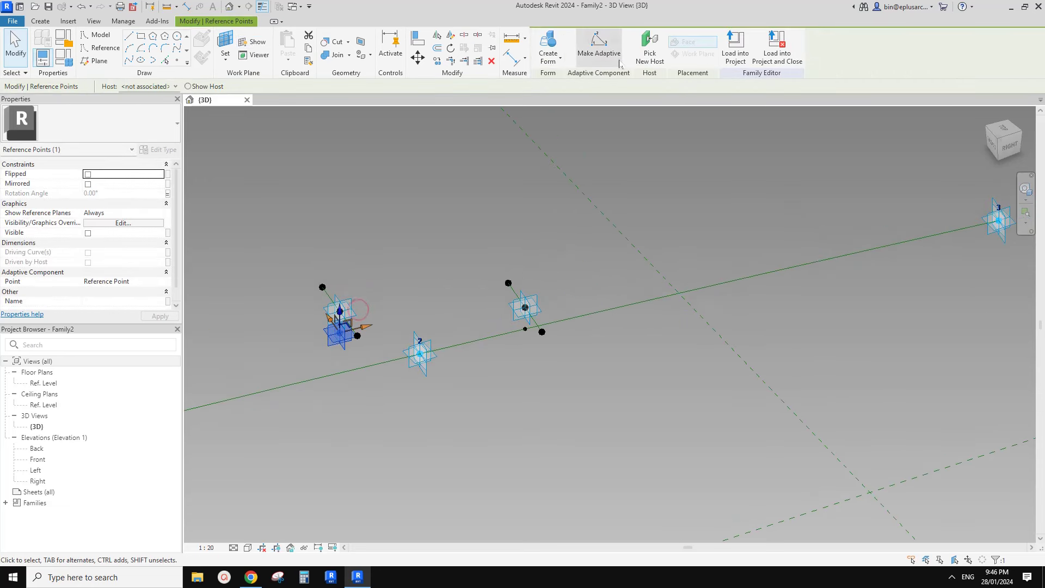
click(647, 51)
middle_drag(832, 257, 697, 290)
scroll(698, 290, down, 1)
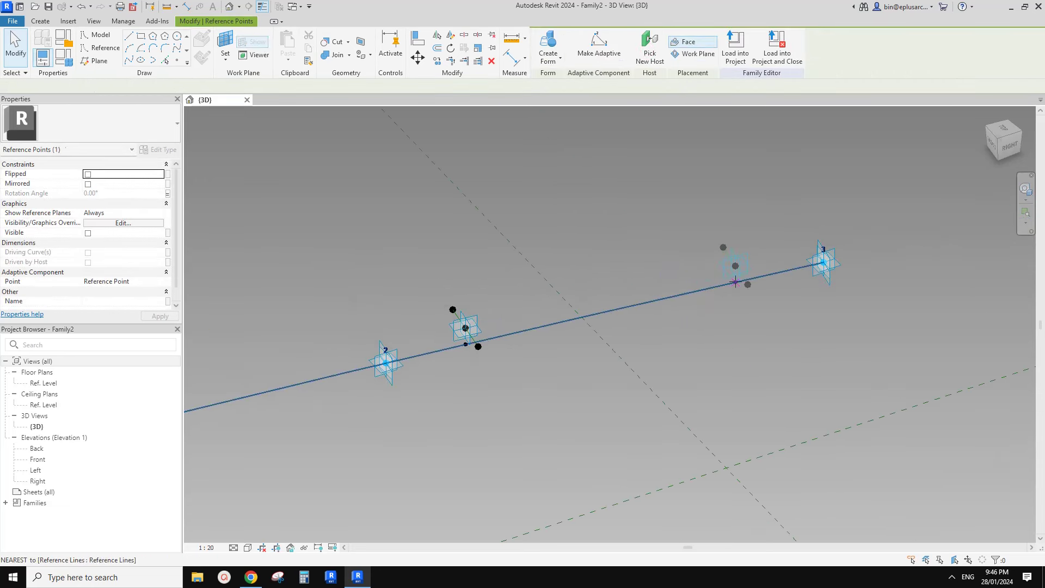
click(736, 283)
click(785, 175)
middle_drag(564, 314, 626, 252)
scroll(626, 252, down, 1)
middle_drag(548, 286, 531, 306)
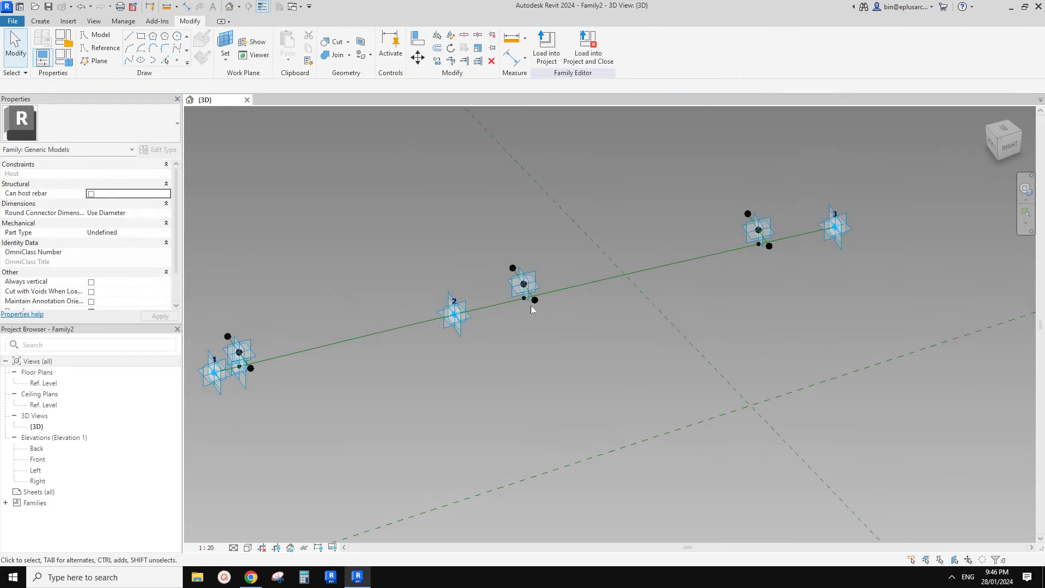
Step: Associate the rotation angle of the middle rig's spline-hosted base point with a new instance parameter named A2
scroll(531, 305, up, 5)
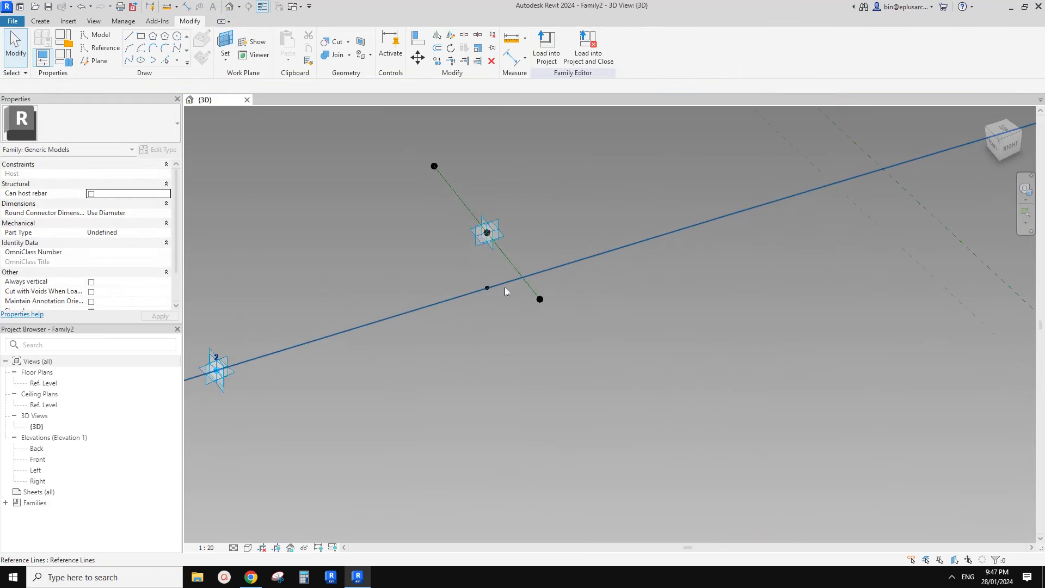
middle_drag(492, 287, 508, 325)
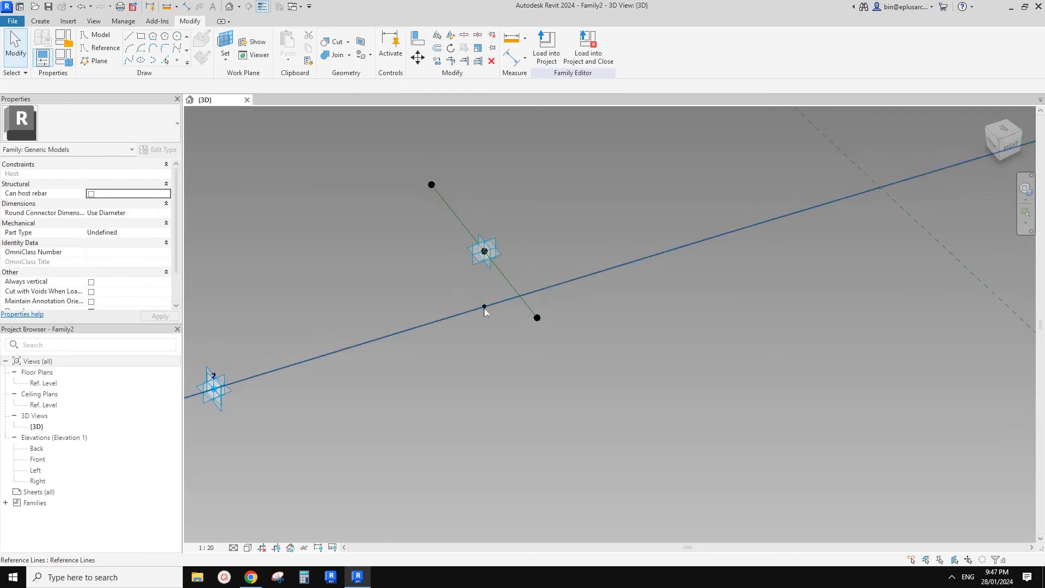
click(485, 308)
scroll(485, 309, down, 5)
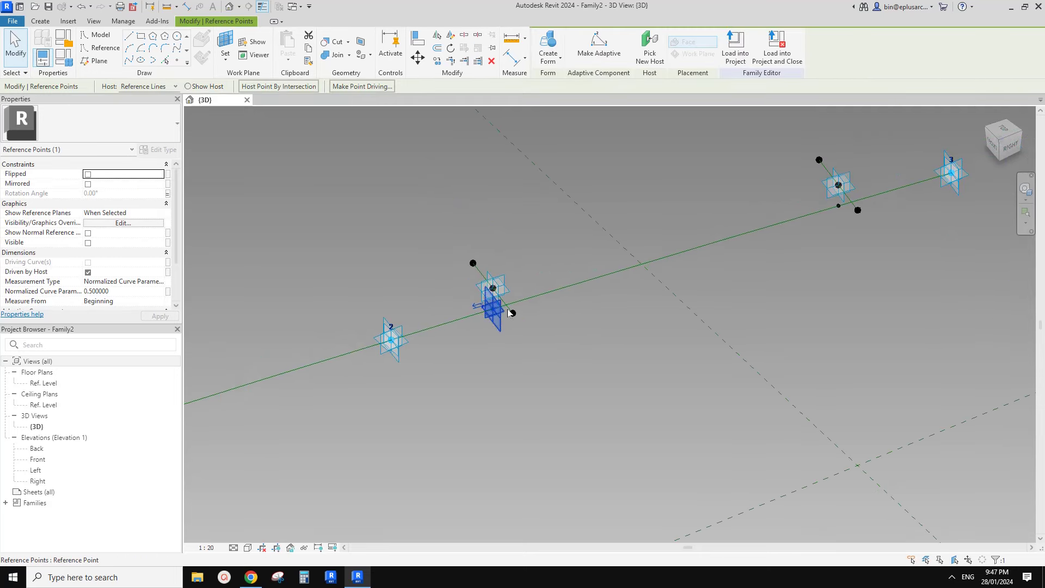
middle_drag(507, 310, 494, 313)
middle_drag(759, 242, 761, 249)
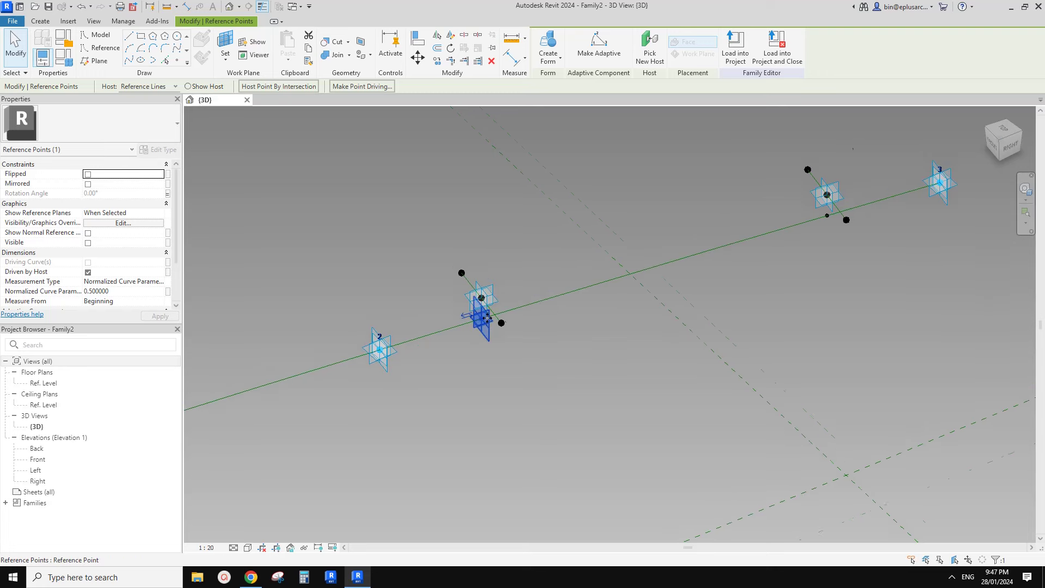
scroll(487, 317, up, 1)
click(167, 194)
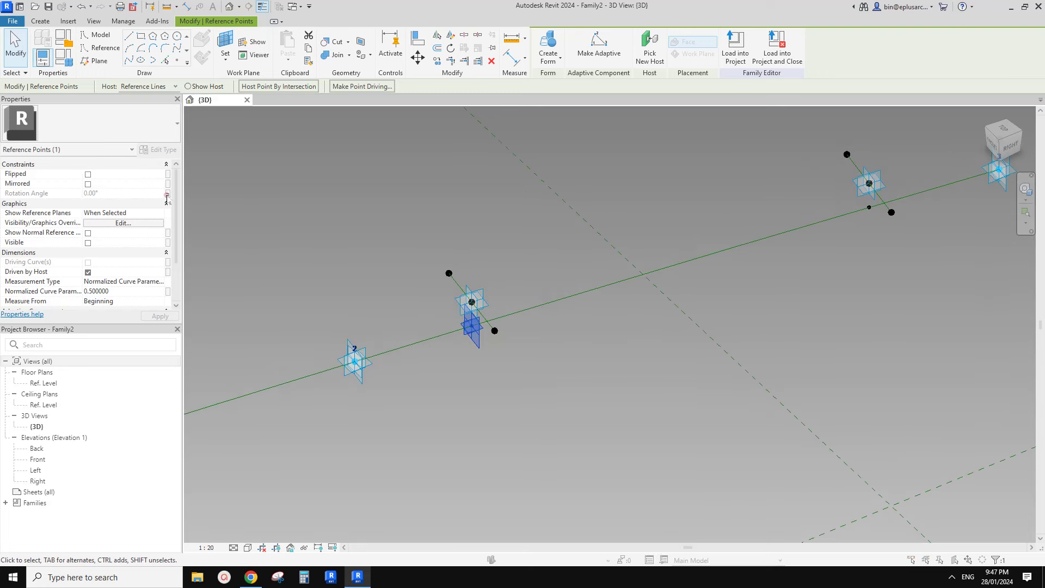
click(430, 263)
click(392, 361)
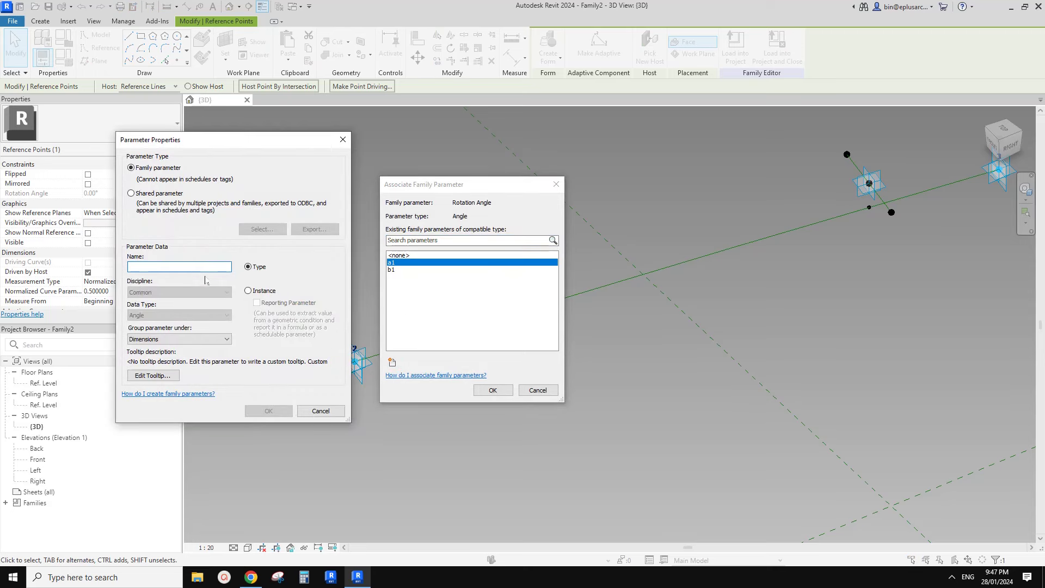
text(A2)
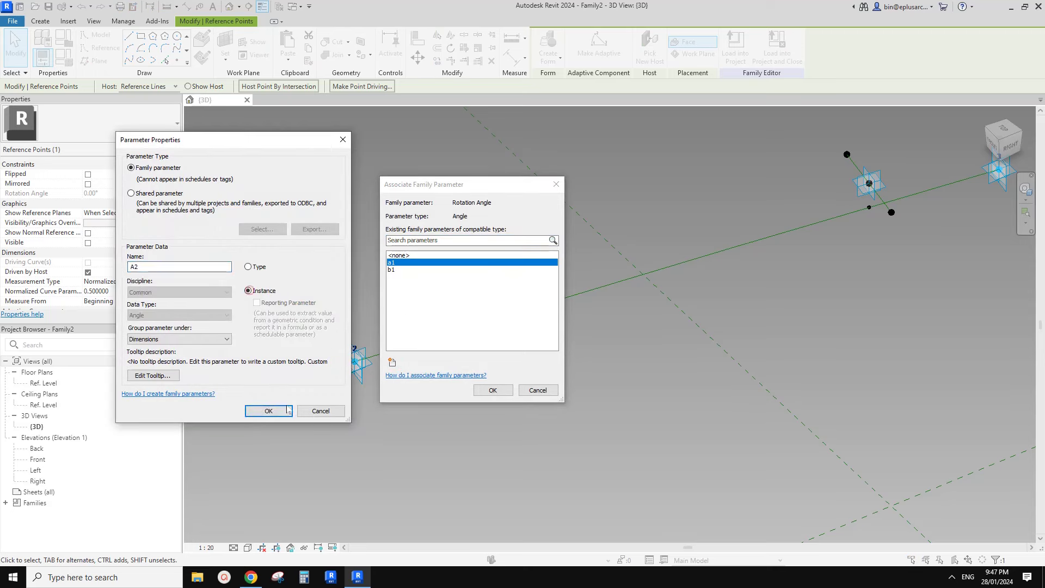
click(287, 411)
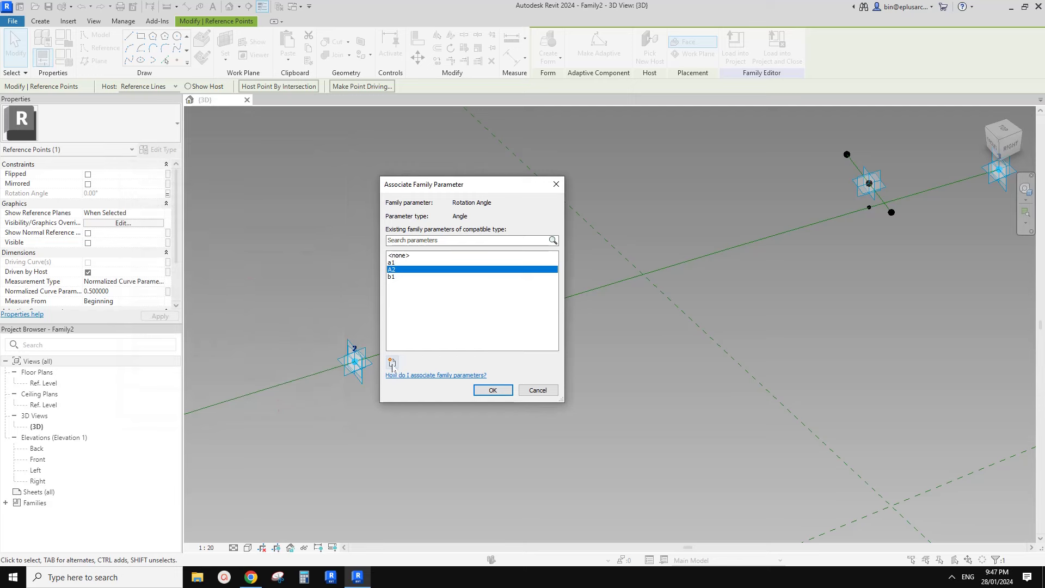
click(492, 390)
Step: Rename the A2 parameter to a2 in the family types
click(68, 58)
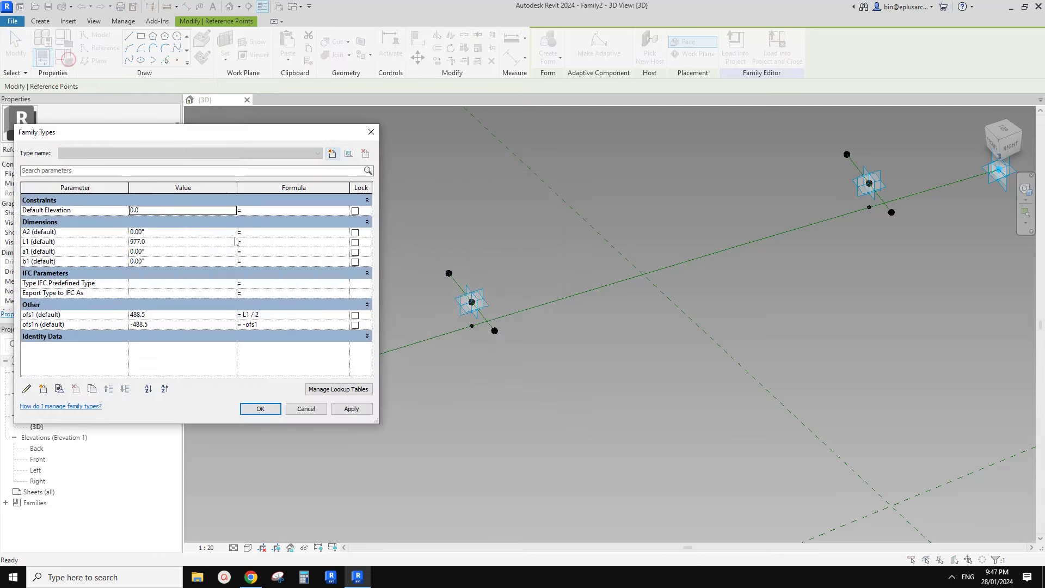
click(41, 232)
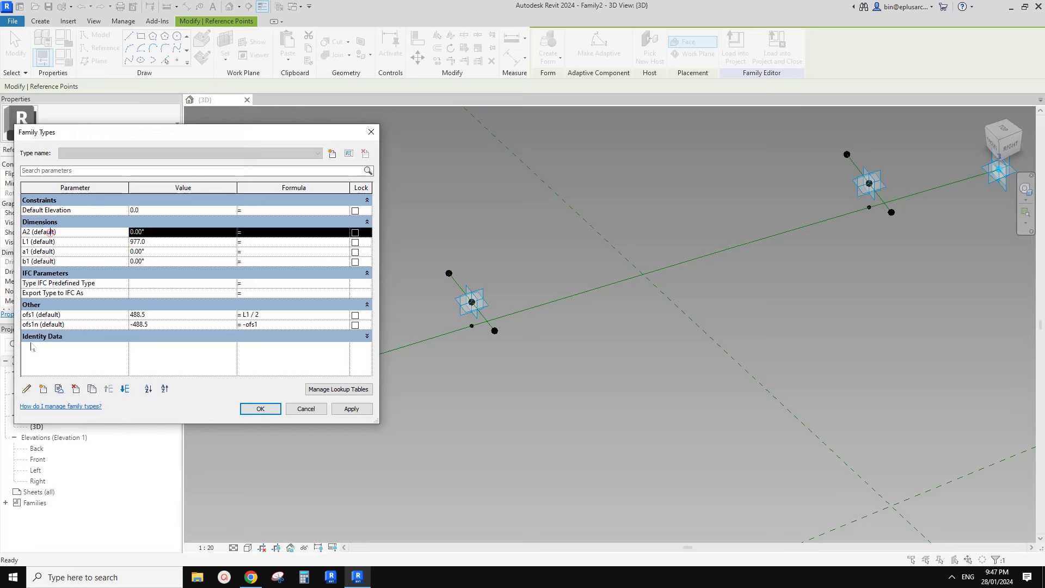
click(27, 389)
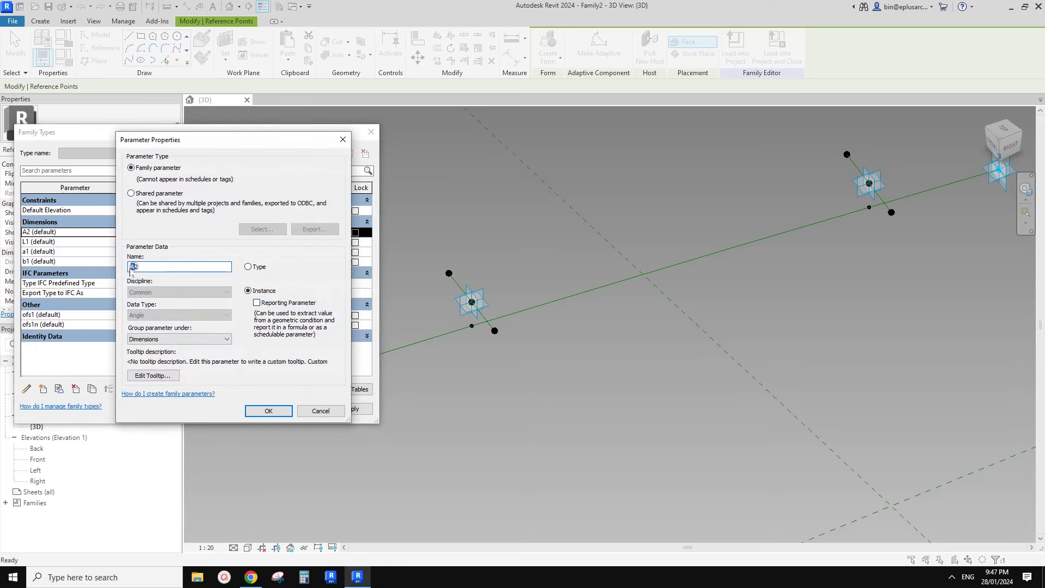
click(268, 411)
click(274, 409)
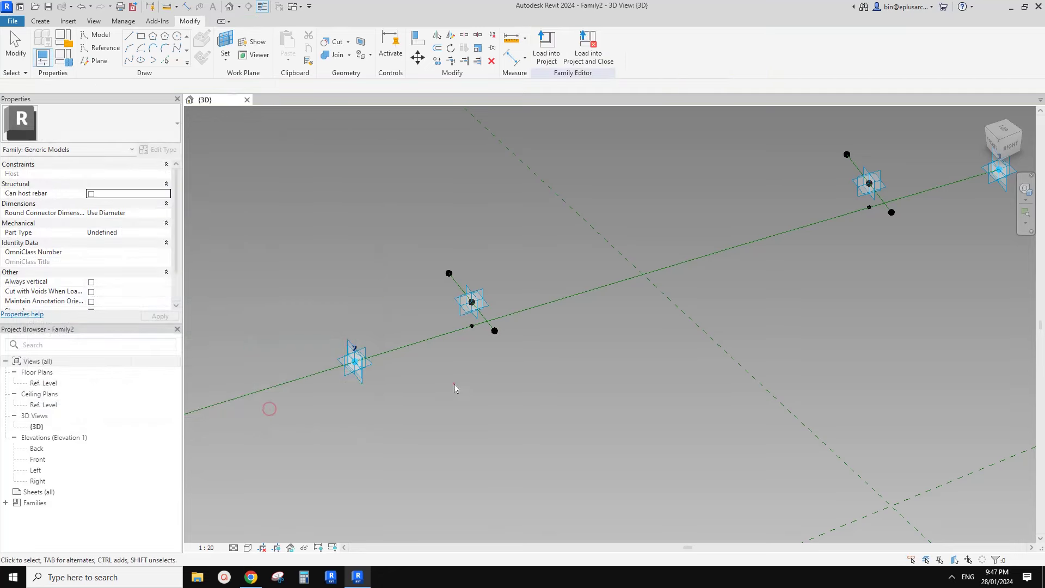
Step: Associate the rotation angle of the middle rig's raised reference point with a new family parameter named b2
scroll(479, 315, up, 3)
click(453, 309)
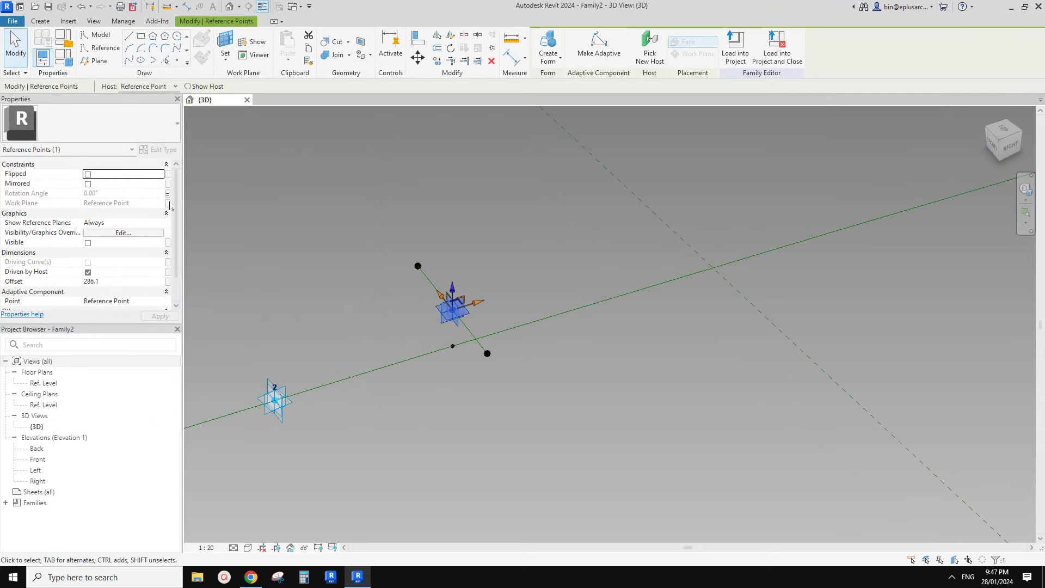
click(168, 194)
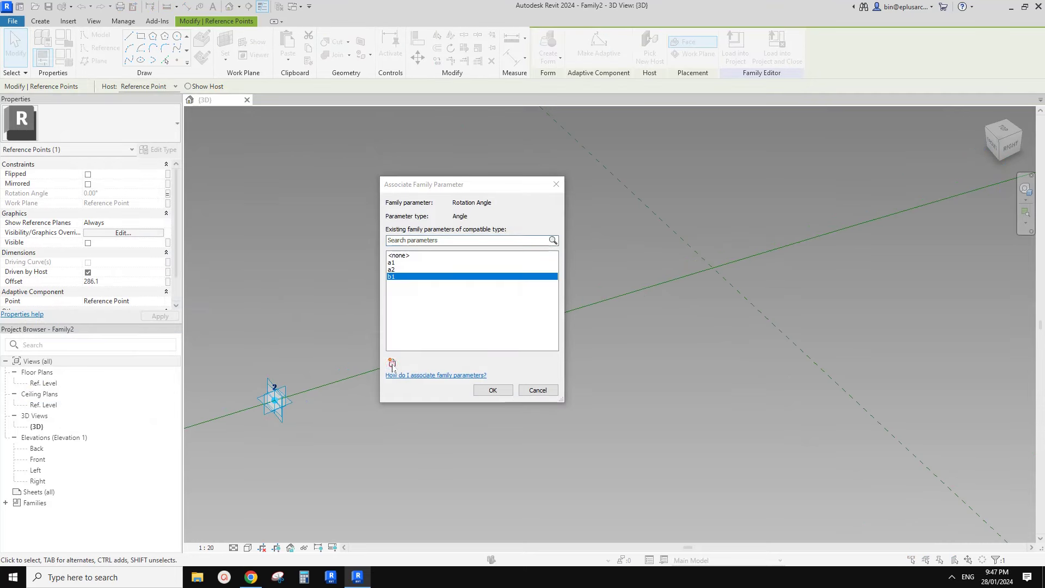
click(393, 362)
text(b)
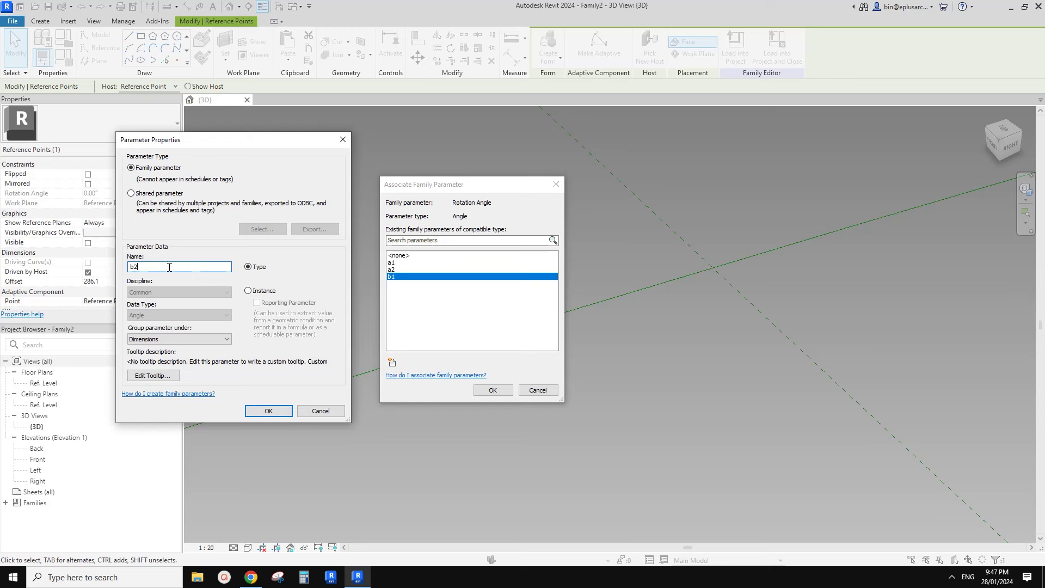
text(2)
click(269, 410)
click(492, 390)
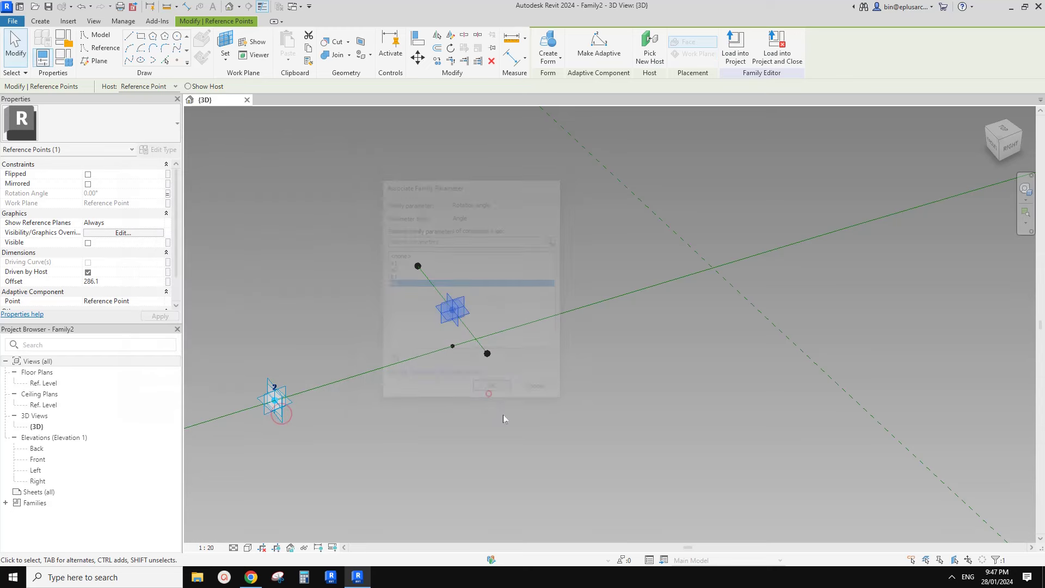
click(513, 423)
Step: Associate the offset of the middle rig's end point farther from the spline with a new instance parameter named ofs2
click(418, 266)
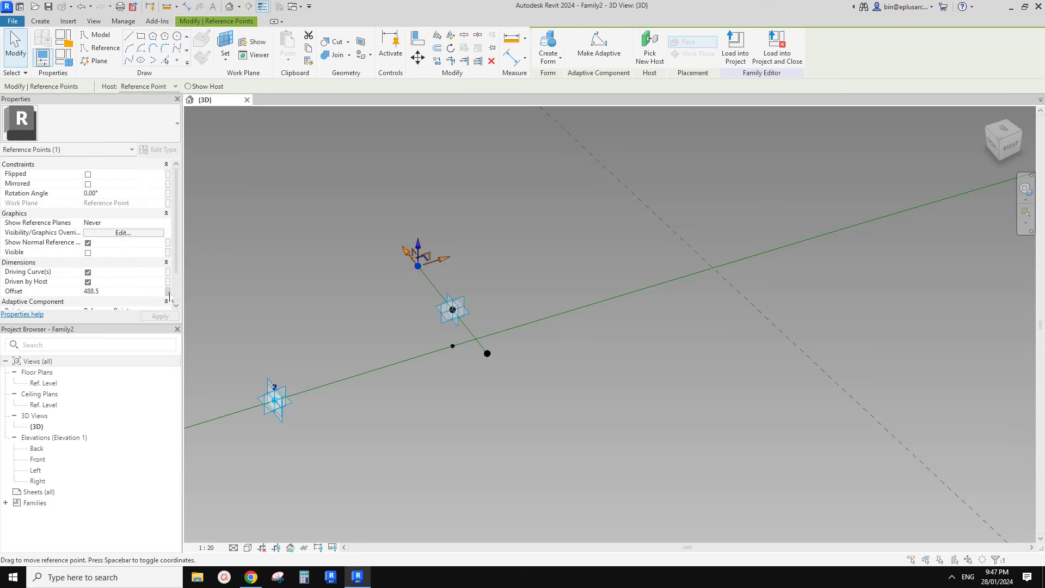
click(167, 291)
click(392, 361)
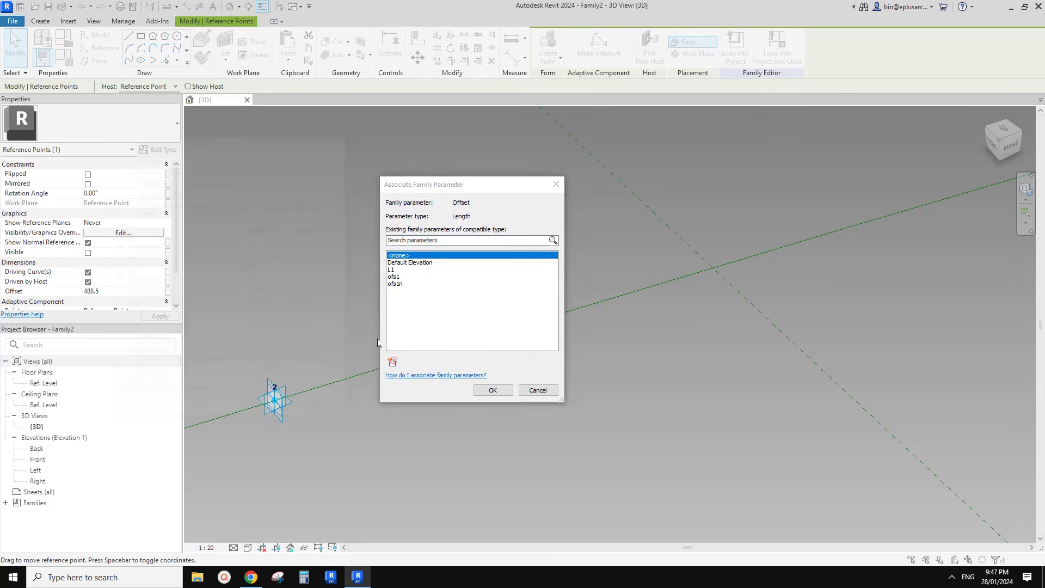
text(ofs2)
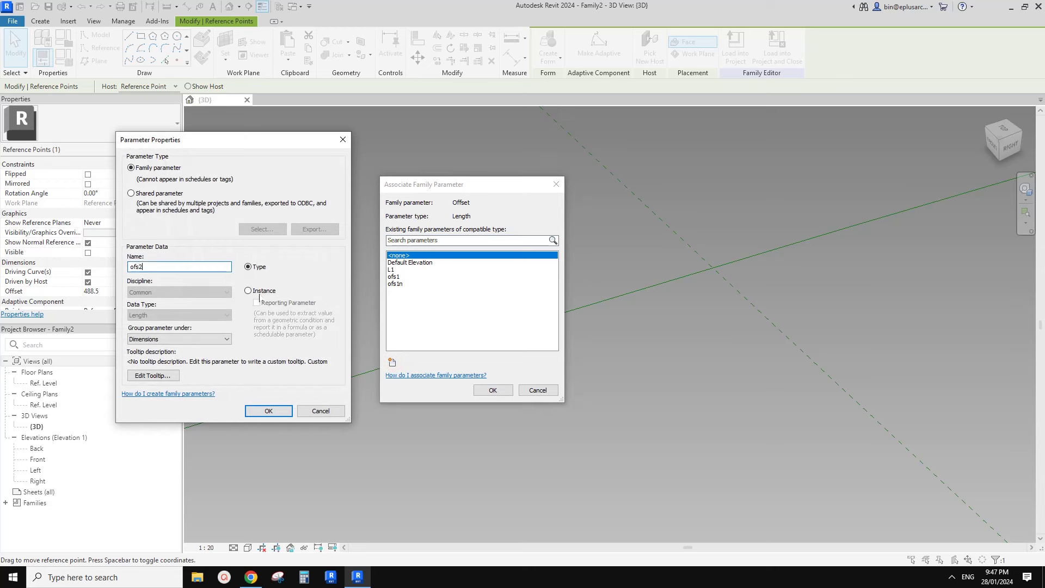
click(259, 294)
click(268, 411)
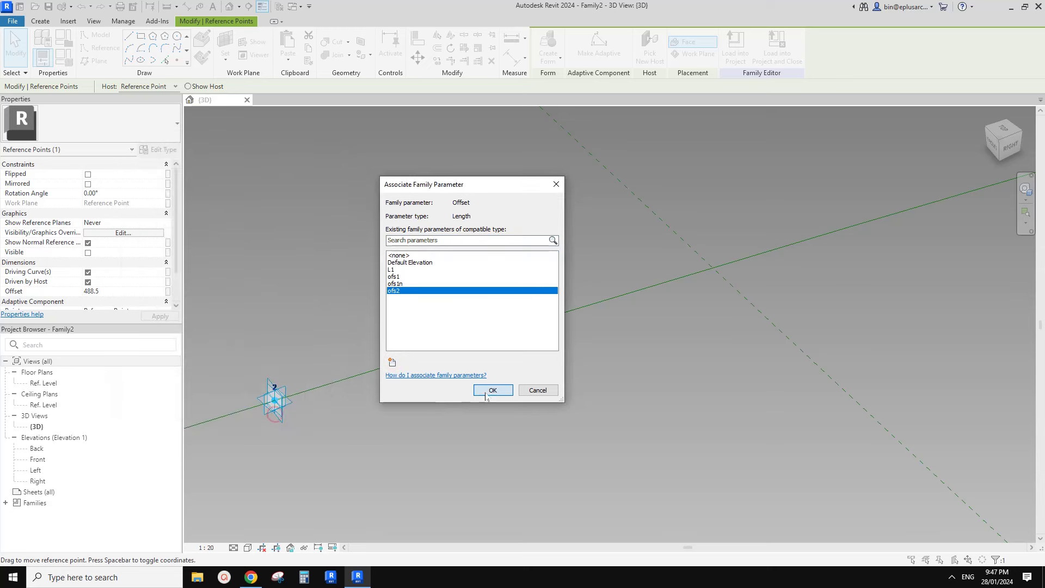
click(492, 390)
Step: Associate the offset of the middle rig's end point nearer the spline with a new instance parameter named ofs2n
click(487, 353)
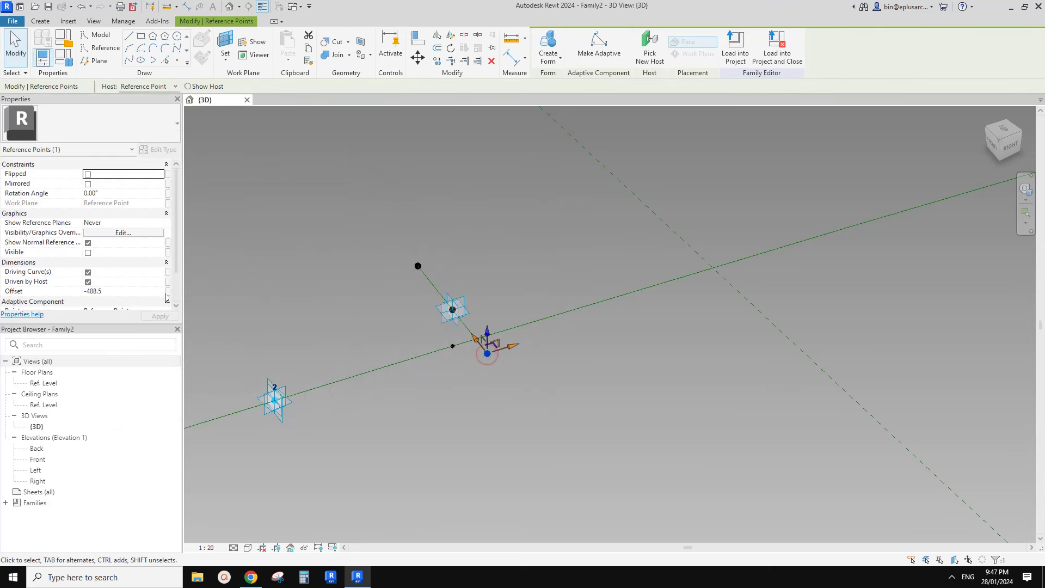
click(167, 293)
click(392, 363)
text(o)
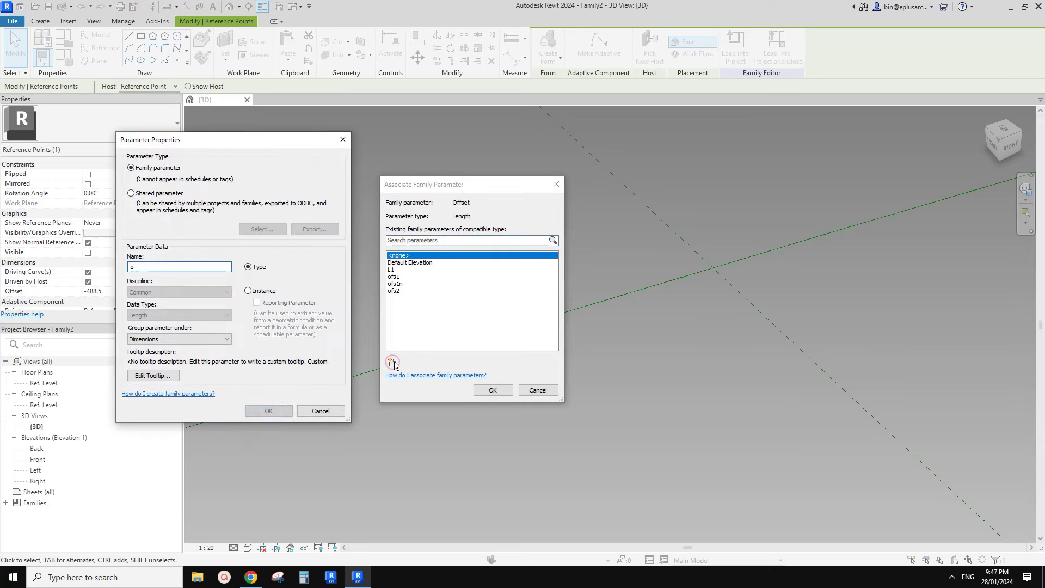
text(fs2n)
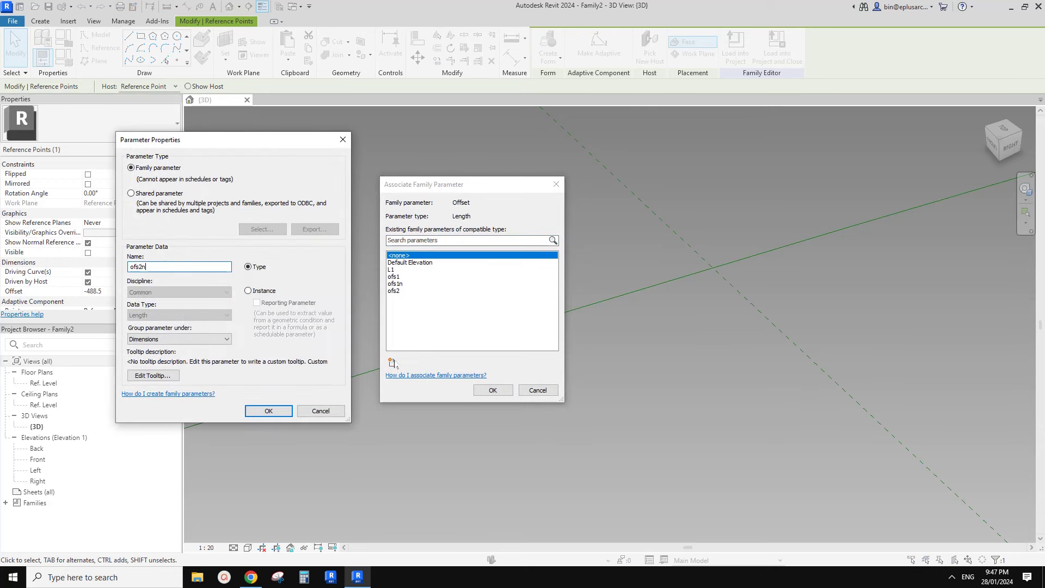
click(268, 410)
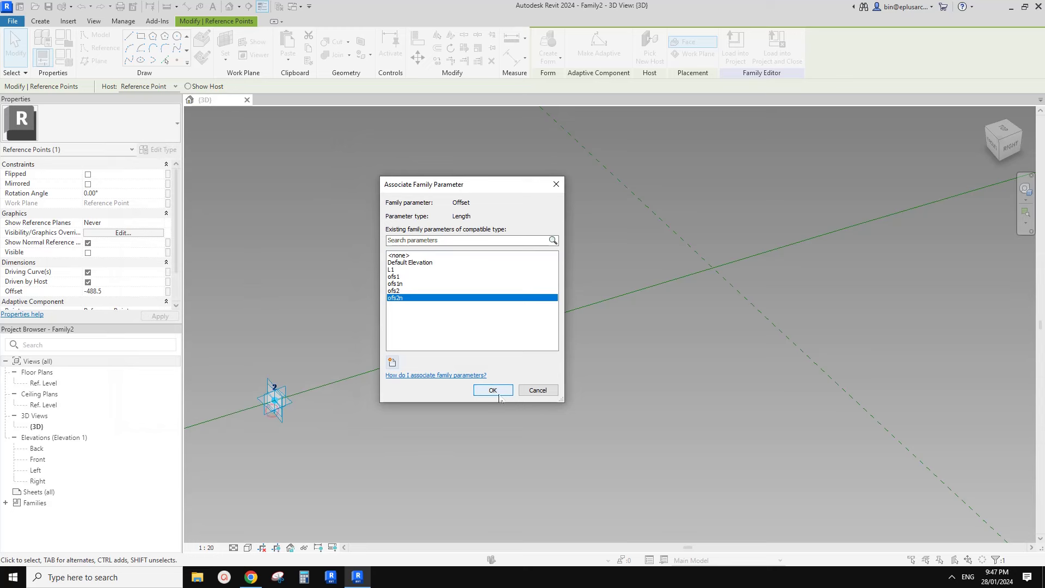
click(493, 391)
Step: Set the ofs2n formula to -ofs2 in the family types and group that parameter under Other
click(63, 56)
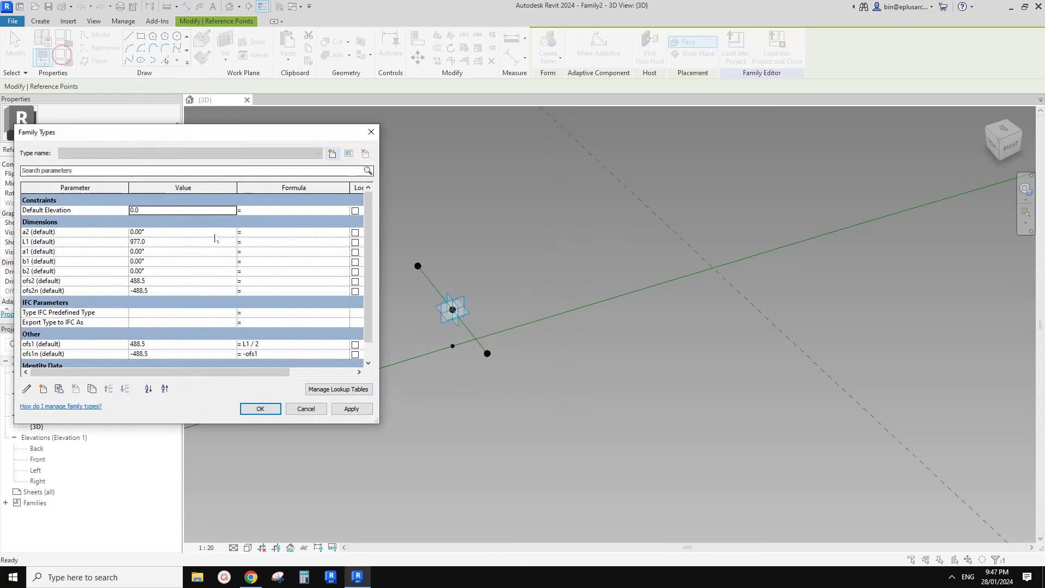
click(269, 292)
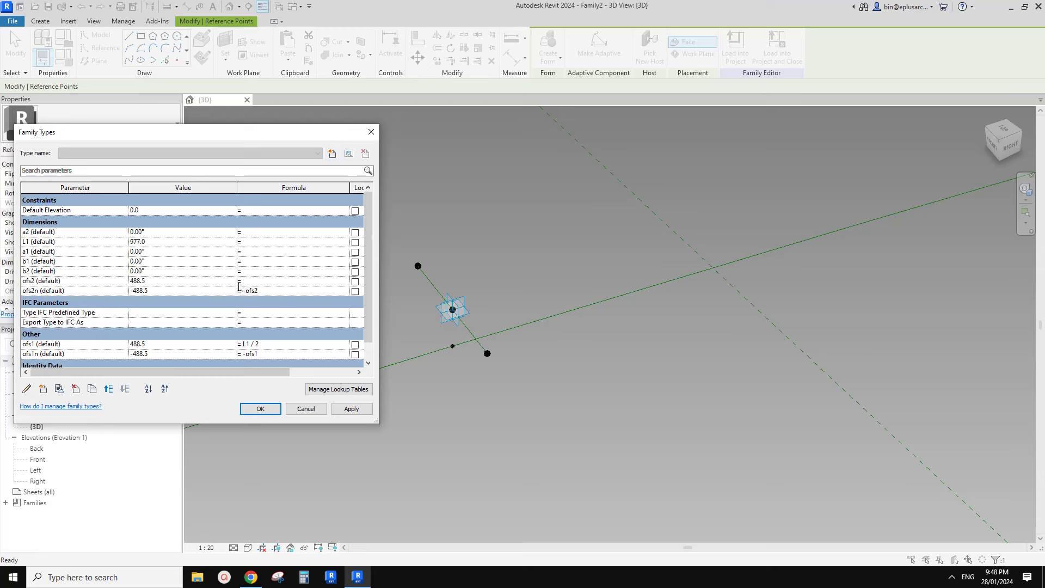
click(103, 291)
click(27, 389)
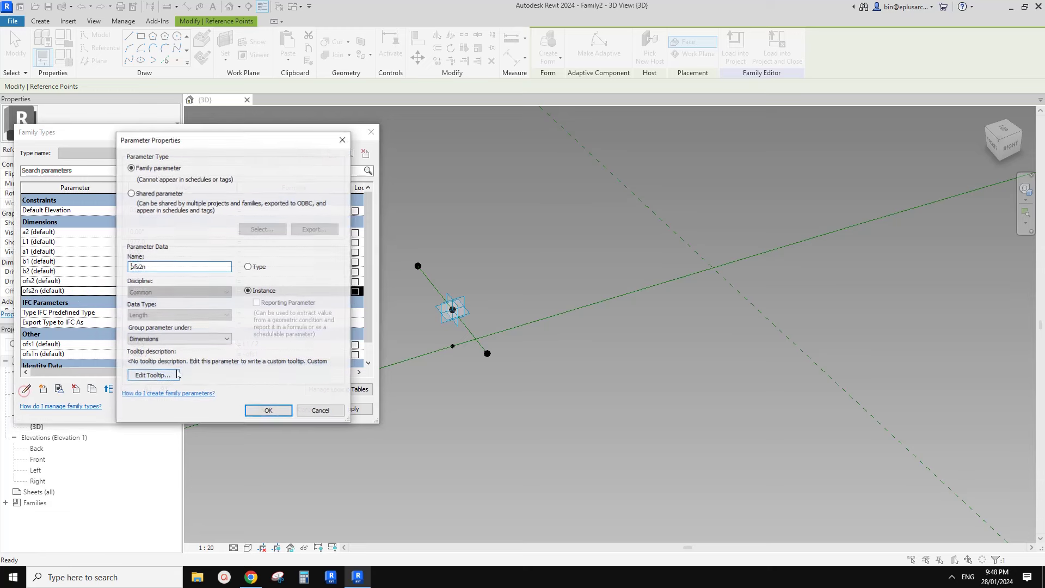
click(184, 341)
click(164, 518)
click(263, 408)
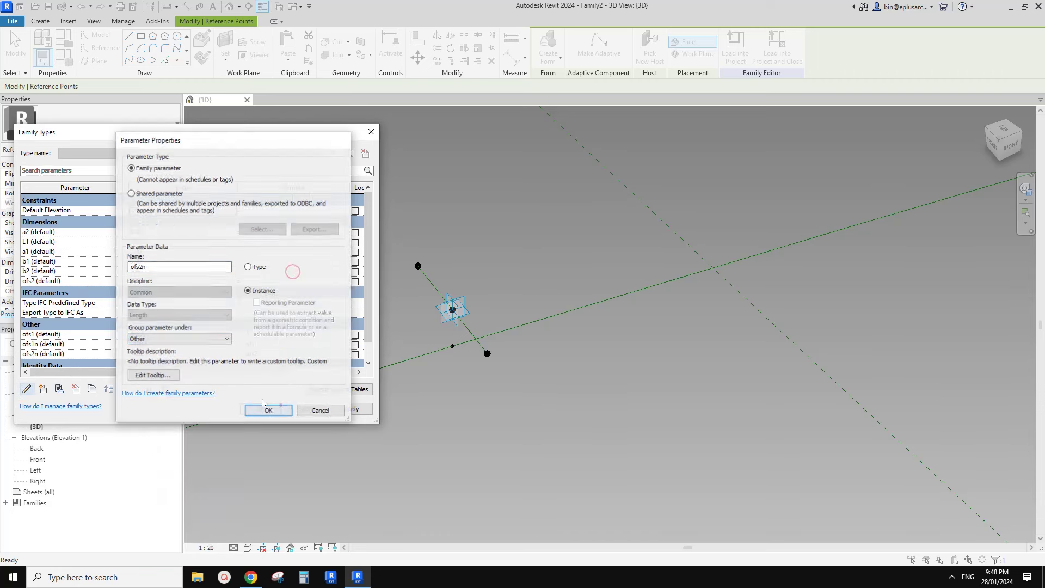
Step: Add a new instance length parameter named L2 under Dimensions in the family types
click(87, 281)
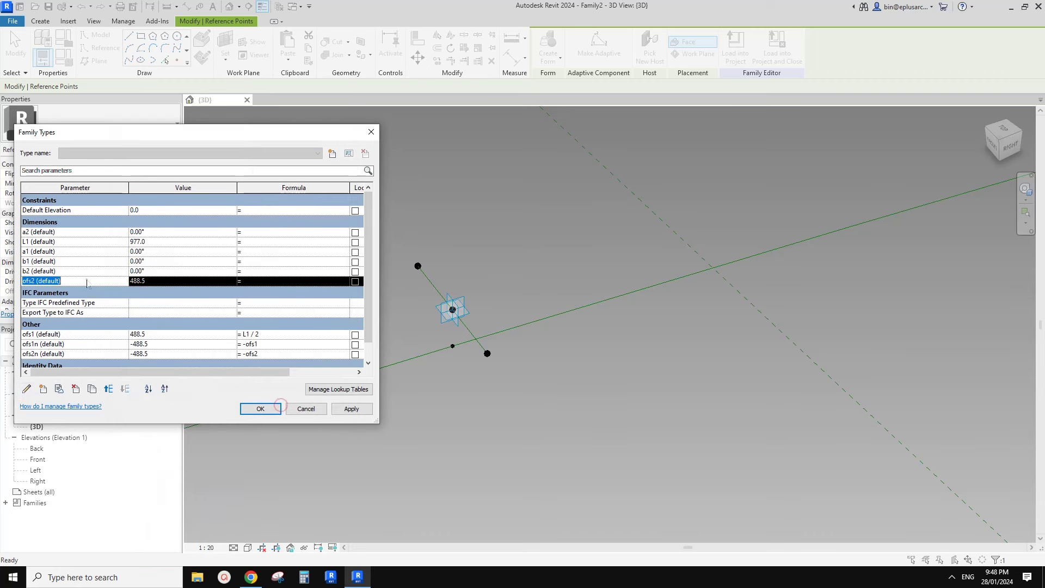
click(251, 282)
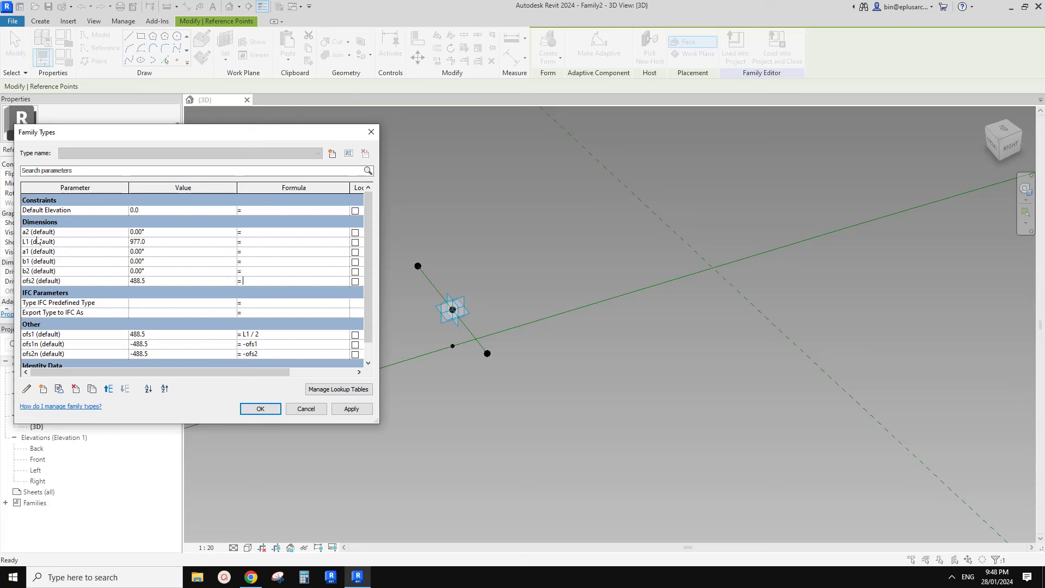
click(43, 389)
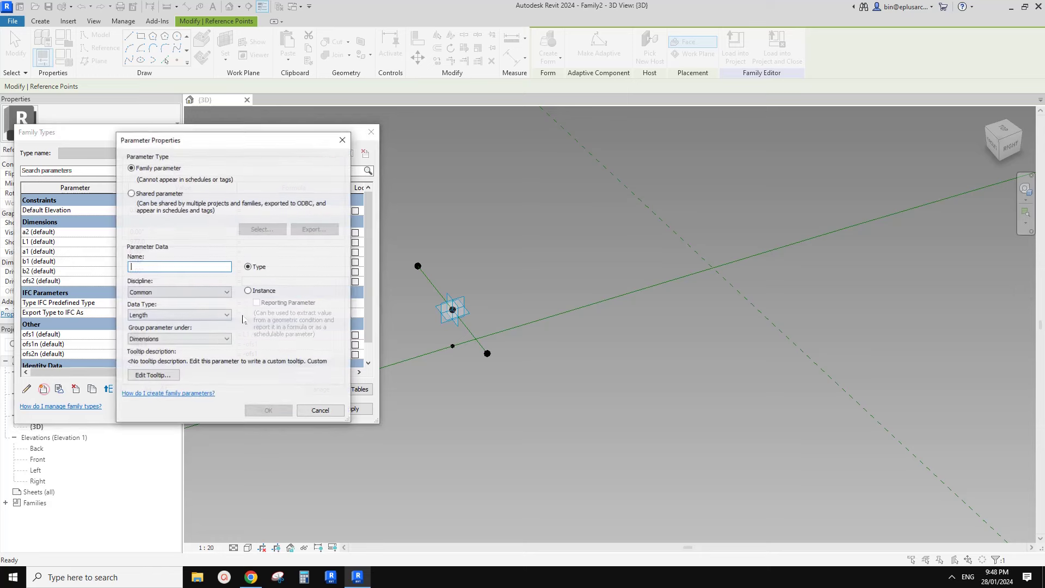
text(L2)
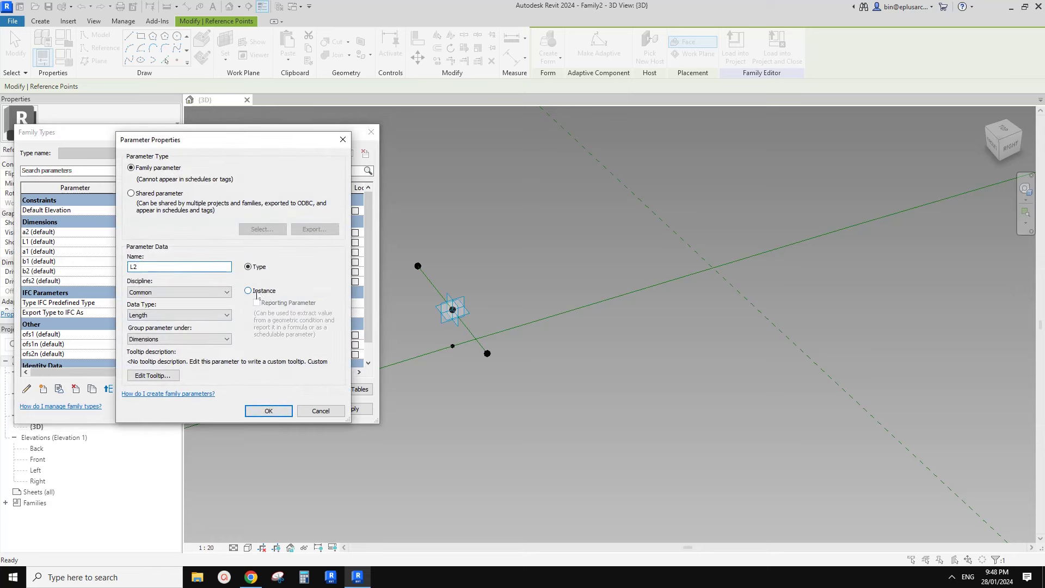
click(255, 292)
click(283, 410)
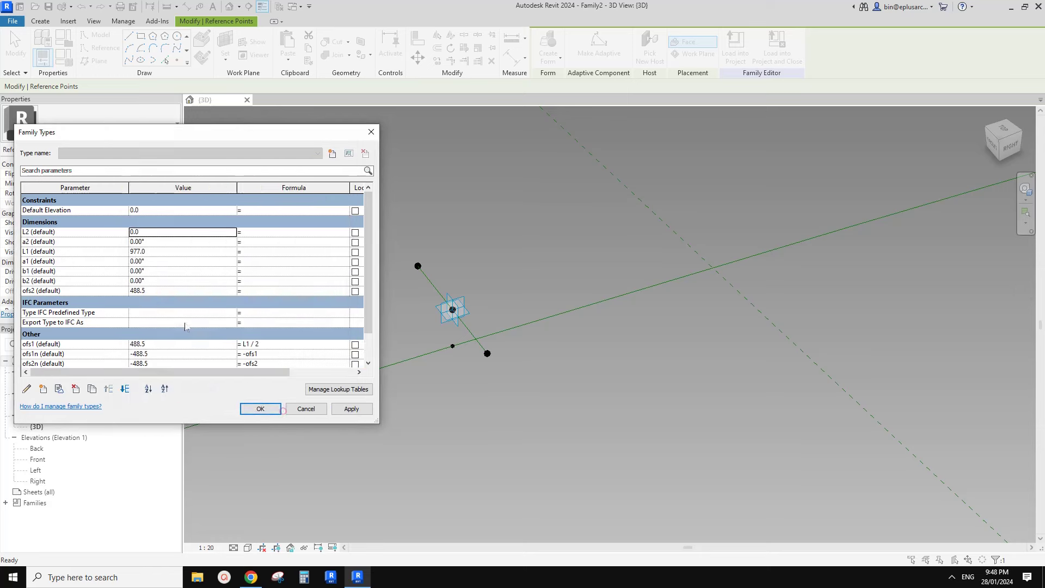
Step: Set the ofs2 formula to L2 / 2 and group that parameter under Other
click(68, 290)
click(284, 291)
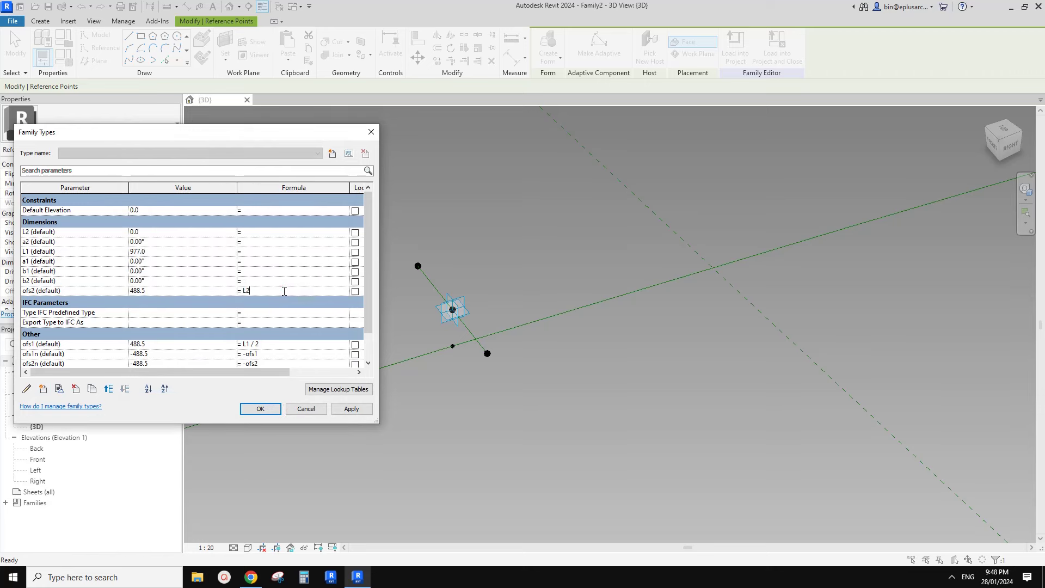
click(76, 294)
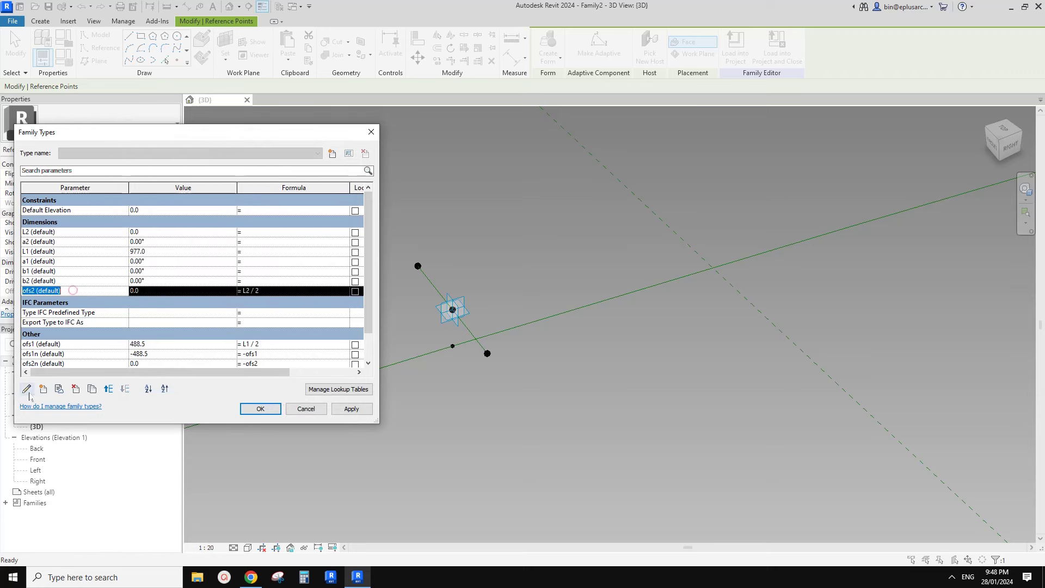
click(26, 388)
click(179, 338)
key(o)
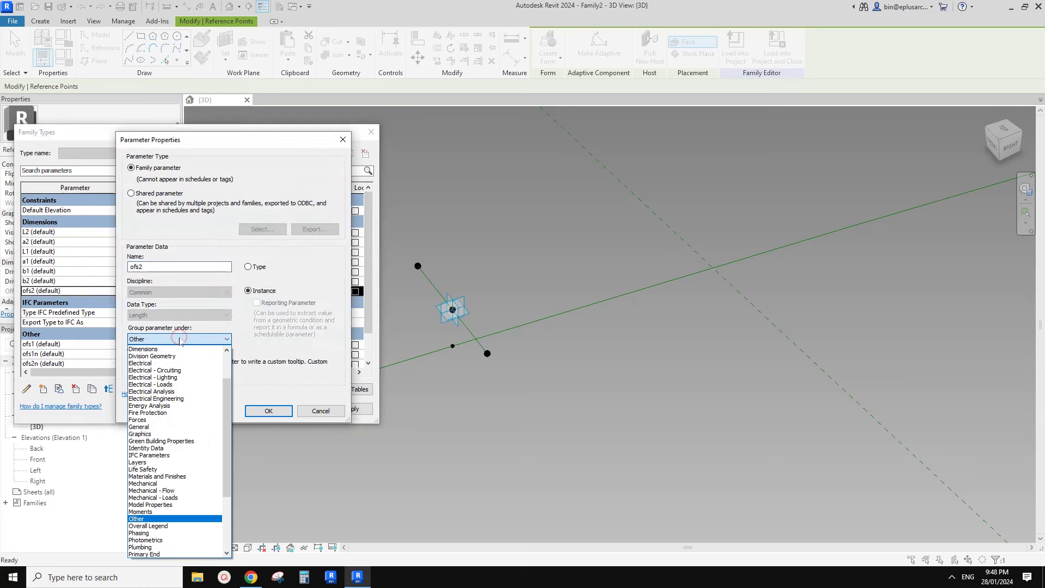
click(278, 350)
click(274, 414)
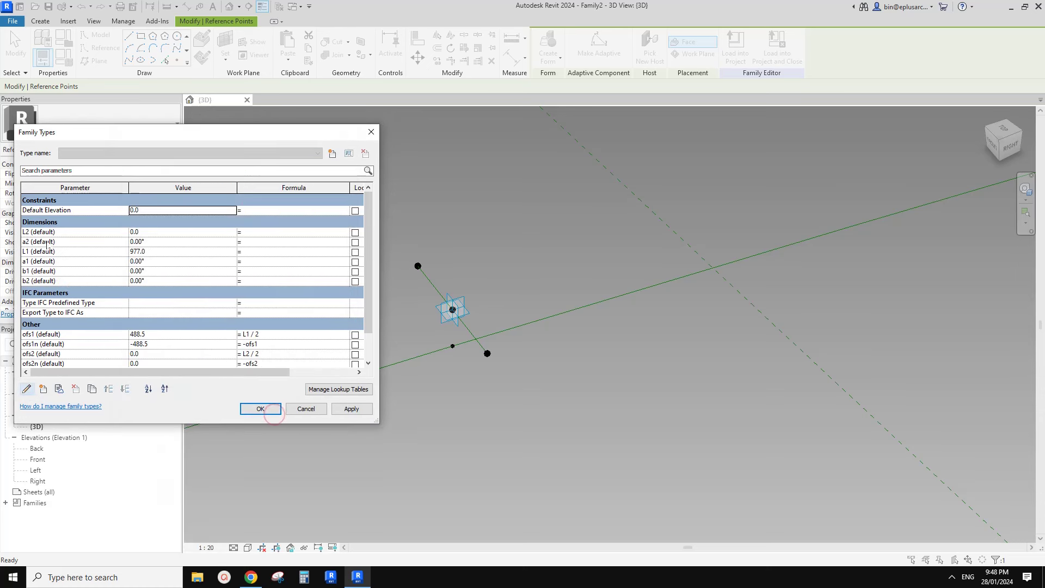
click(260, 409)
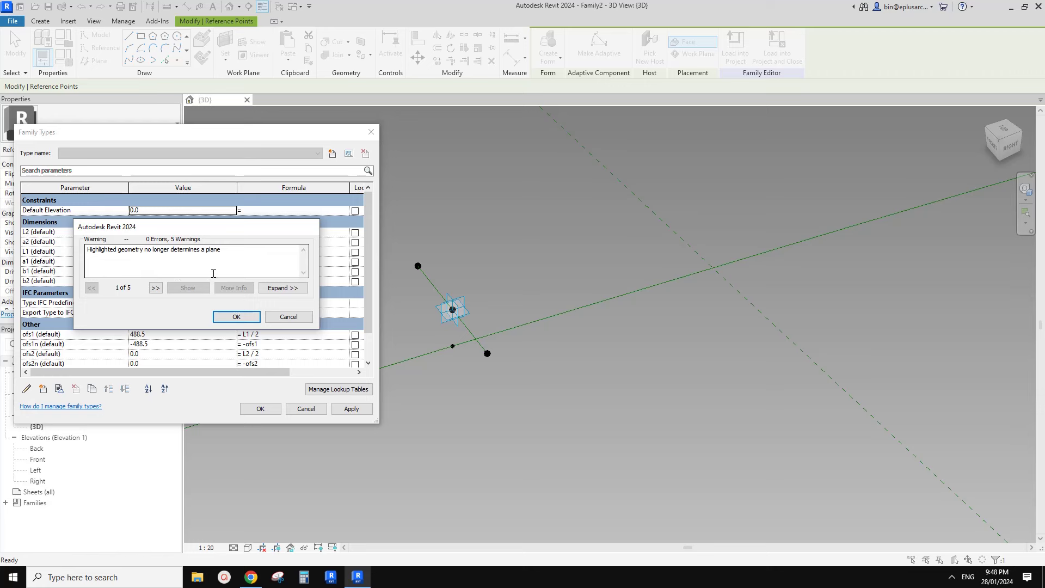
drag(210, 225, 308, 258)
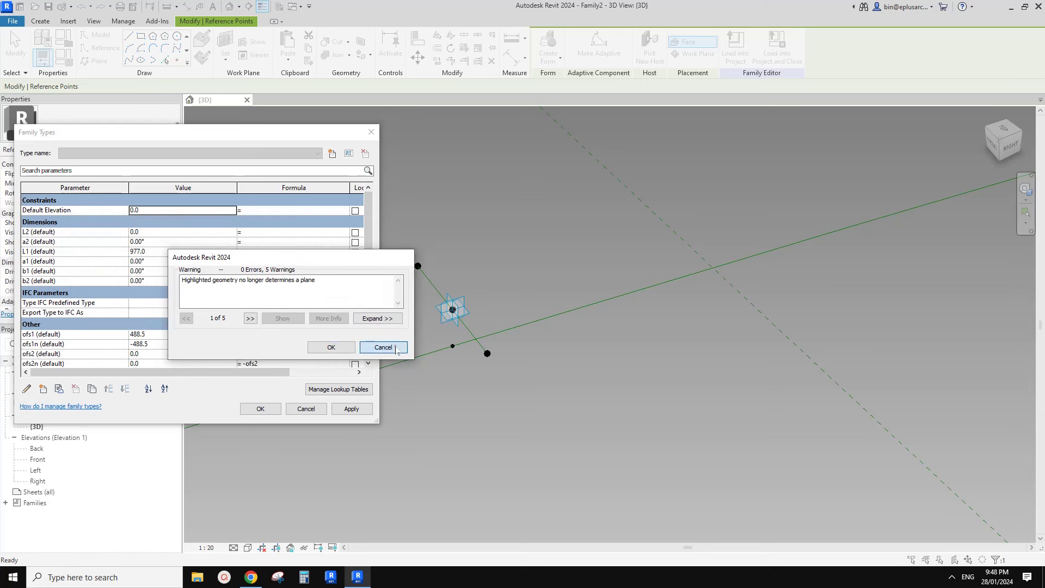
click(383, 347)
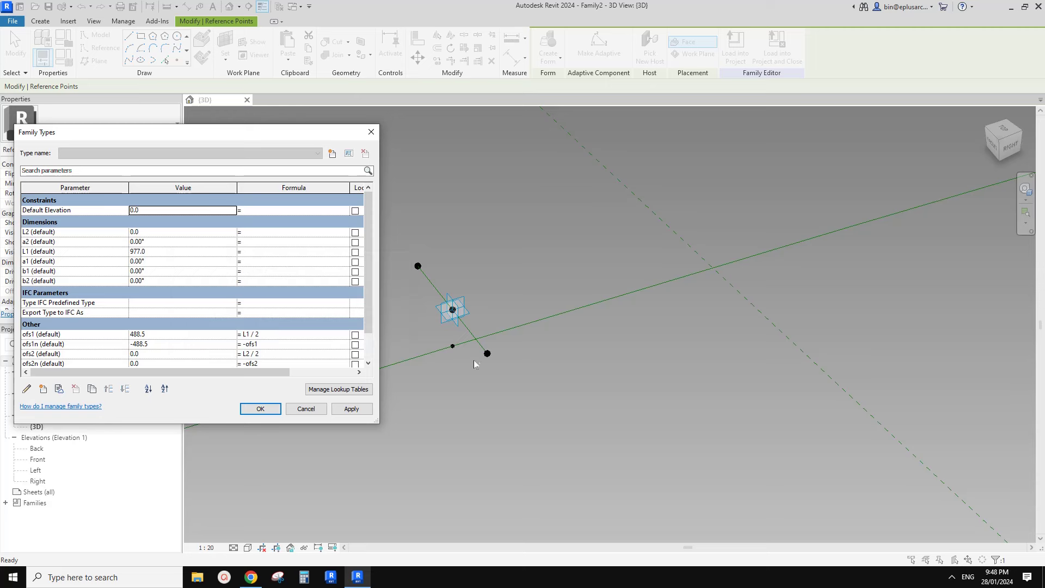
Step: Set L2 to 1000 and L1 to 500 and apply the family types
click(157, 233)
click(156, 251)
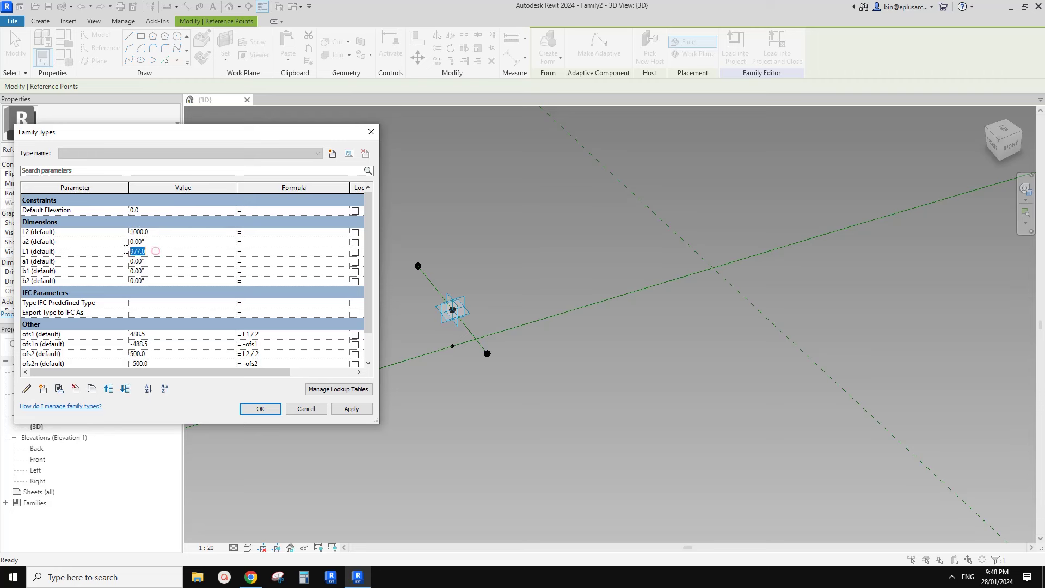
click(169, 242)
click(351, 409)
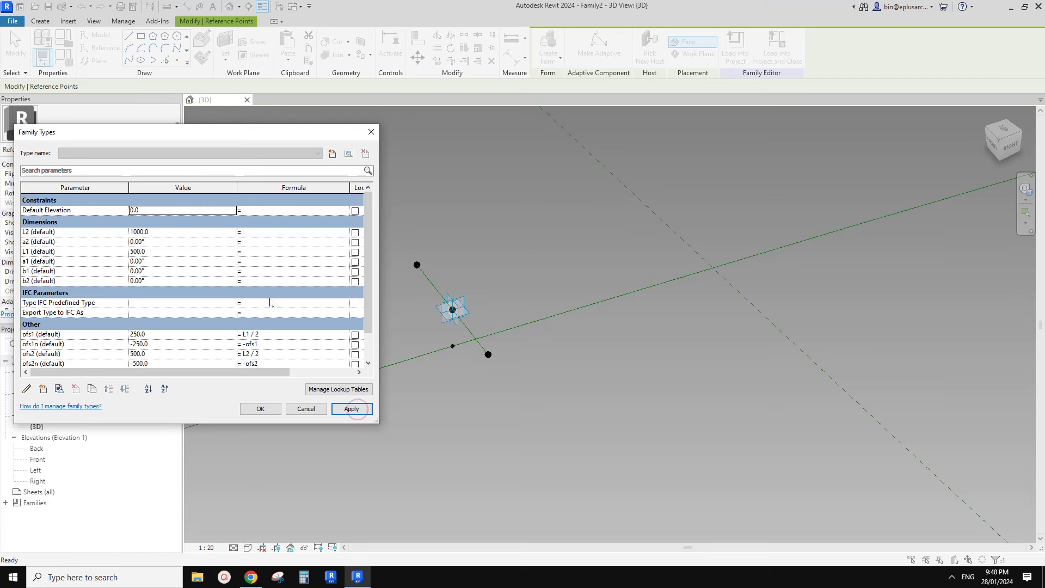
click(261, 409)
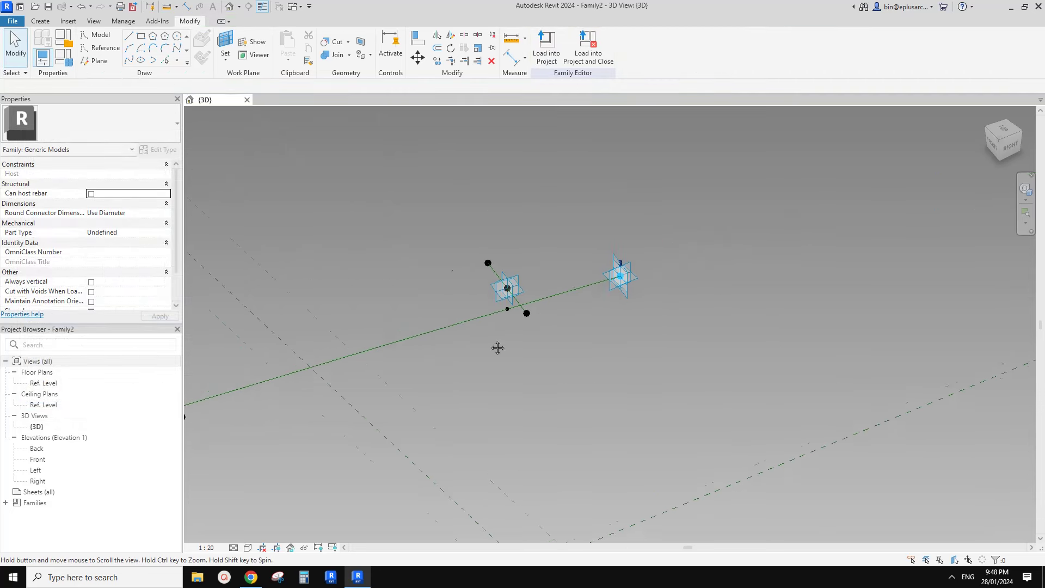
Step: Associate the rotation angle of the spline-hosted base point nearest adaptive point 3 with a new instance parameter named a3
click(438, 312)
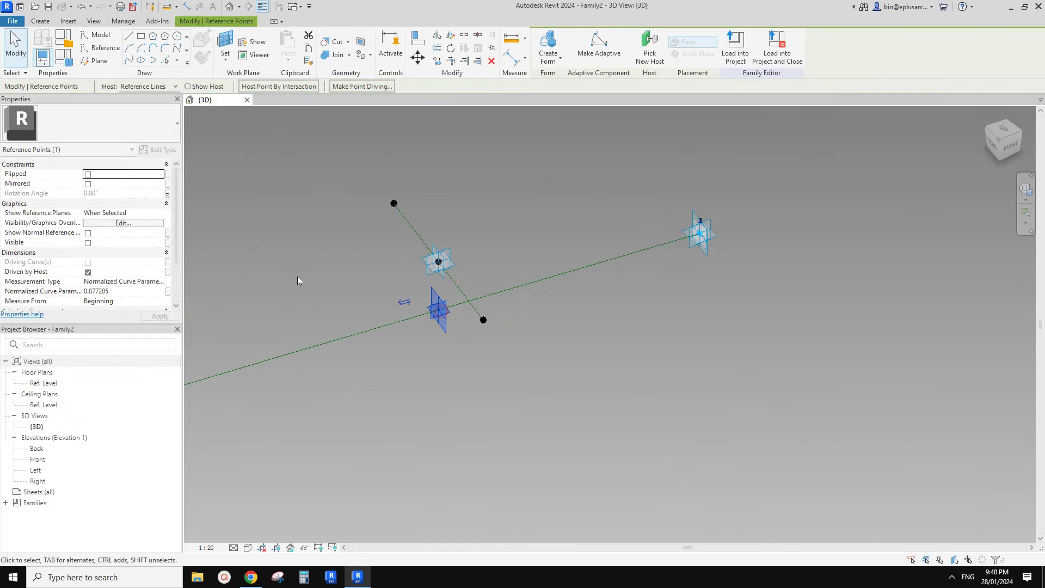
click(168, 193)
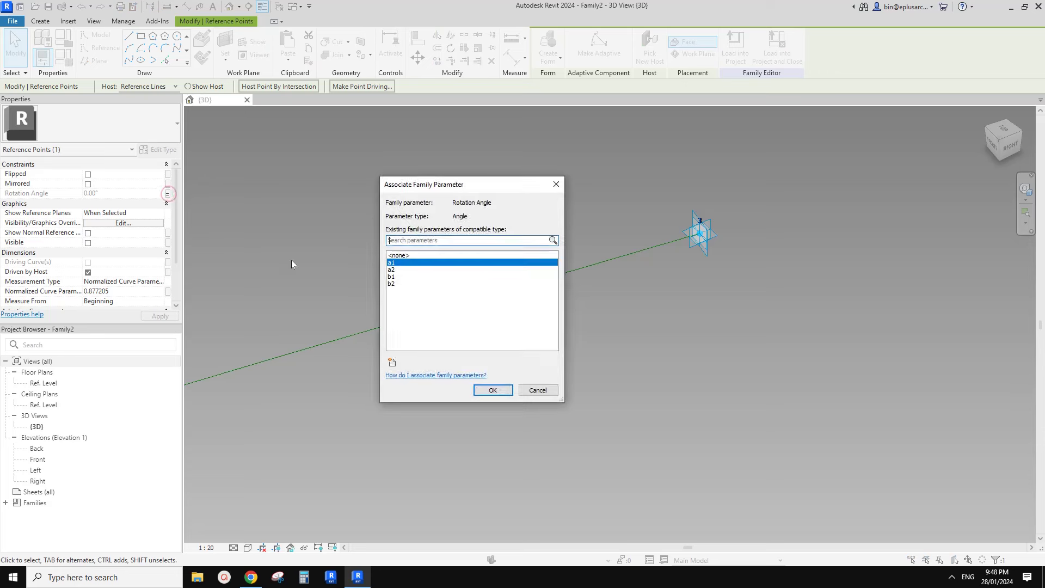
click(394, 363)
text(A)
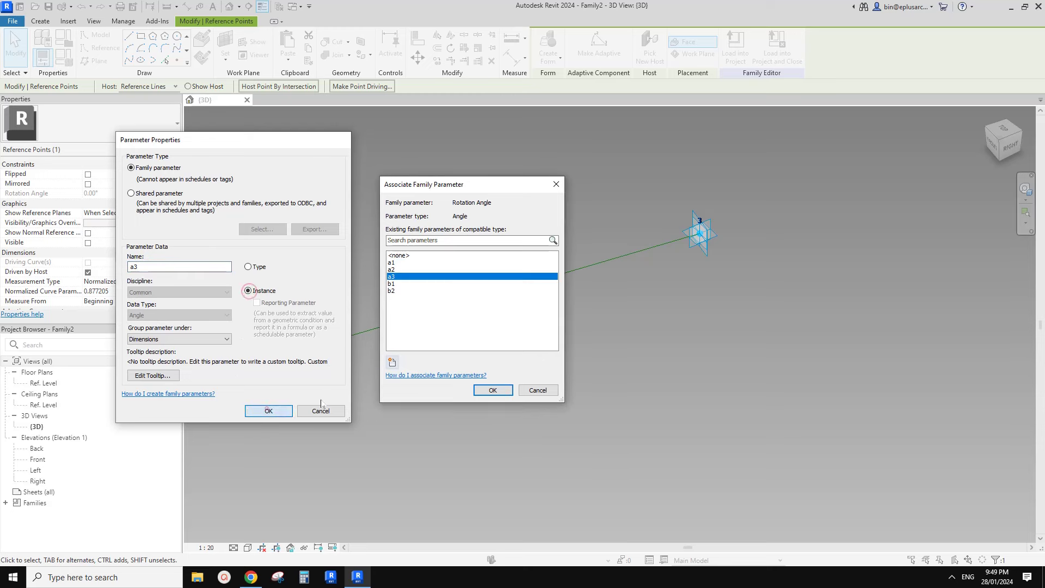
click(269, 410)
click(493, 390)
Step: Associate the rotation angle of the third rig's raised reference point with a new instance parameter named b3
click(448, 257)
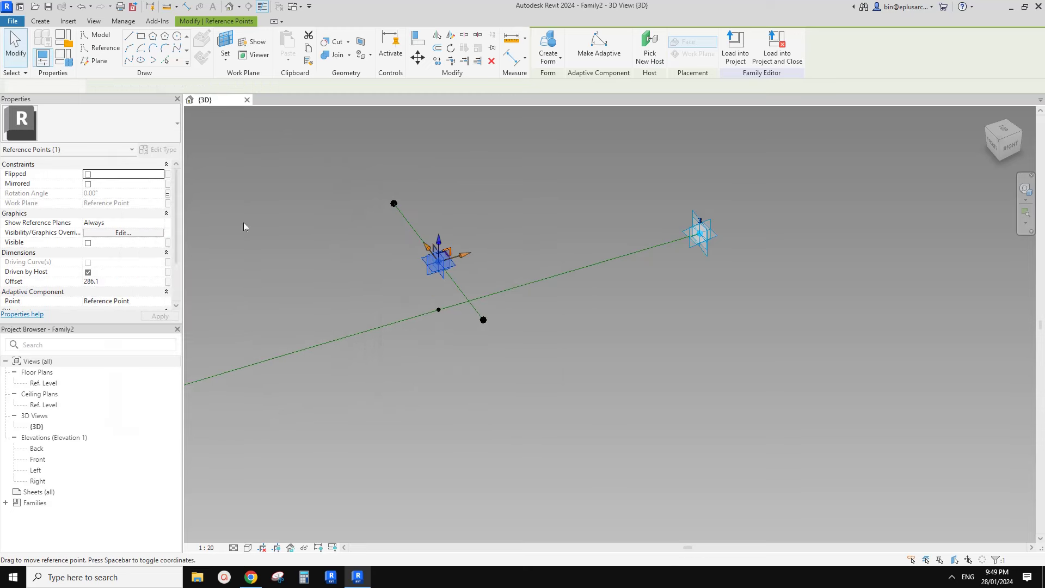
click(167, 193)
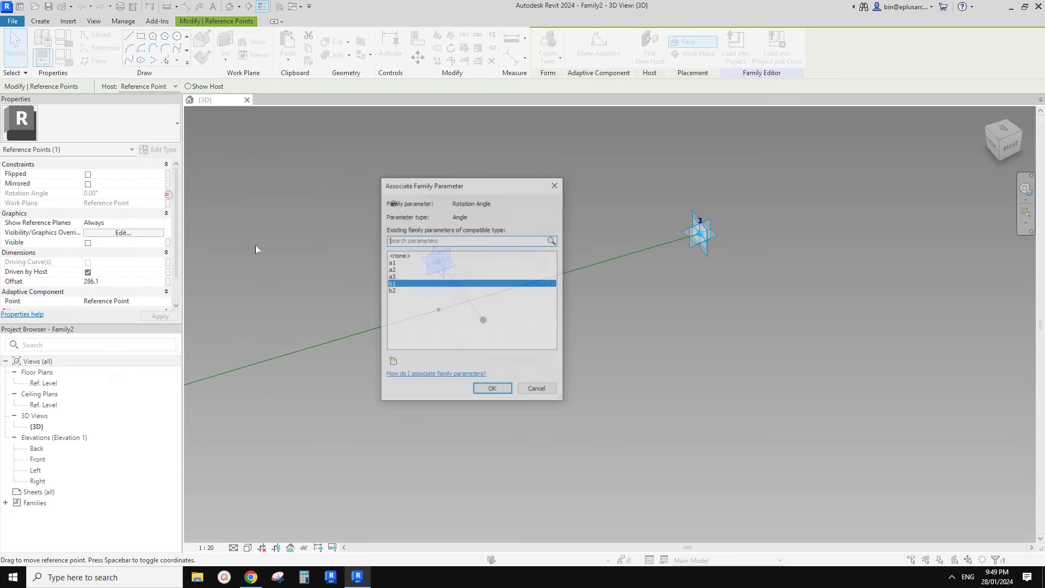
click(392, 362)
text(b)
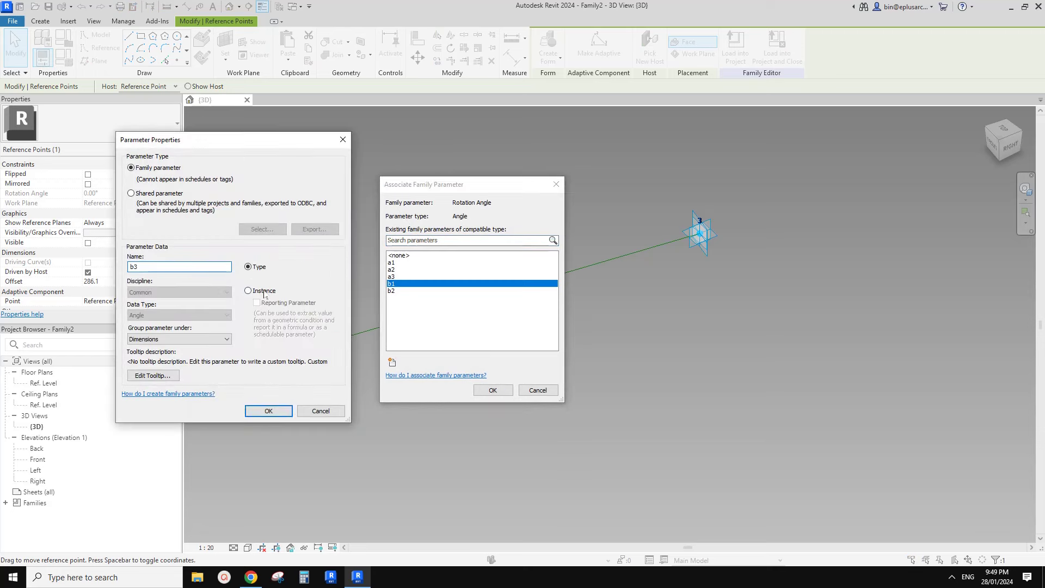
text(3)
click(264, 293)
click(268, 412)
click(487, 391)
click(539, 373)
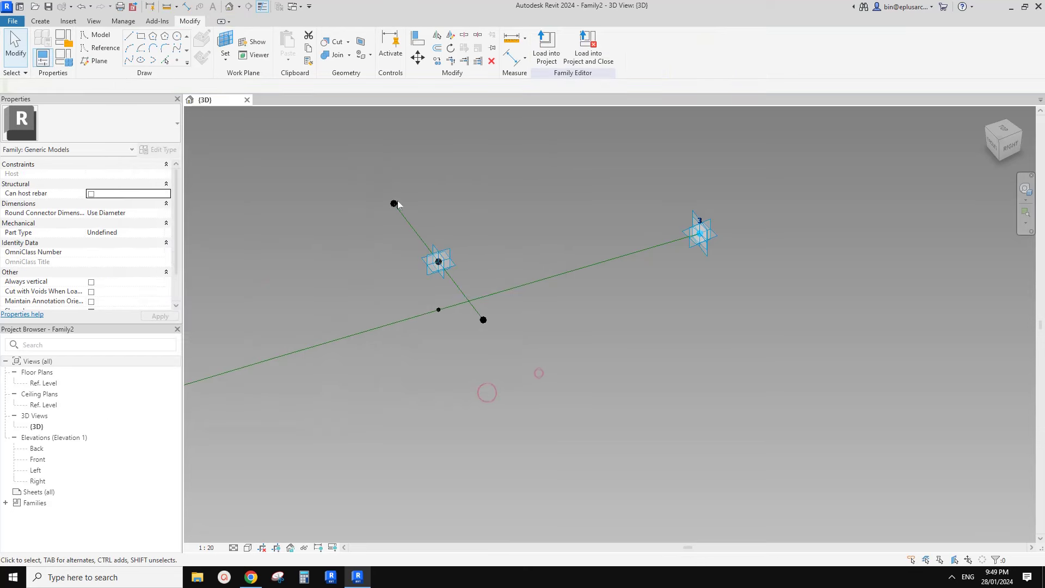
Step: Associate the offset of the third rig's upper end point with a new instance parameter named ofs3, grouped under Other
click(394, 204)
click(168, 205)
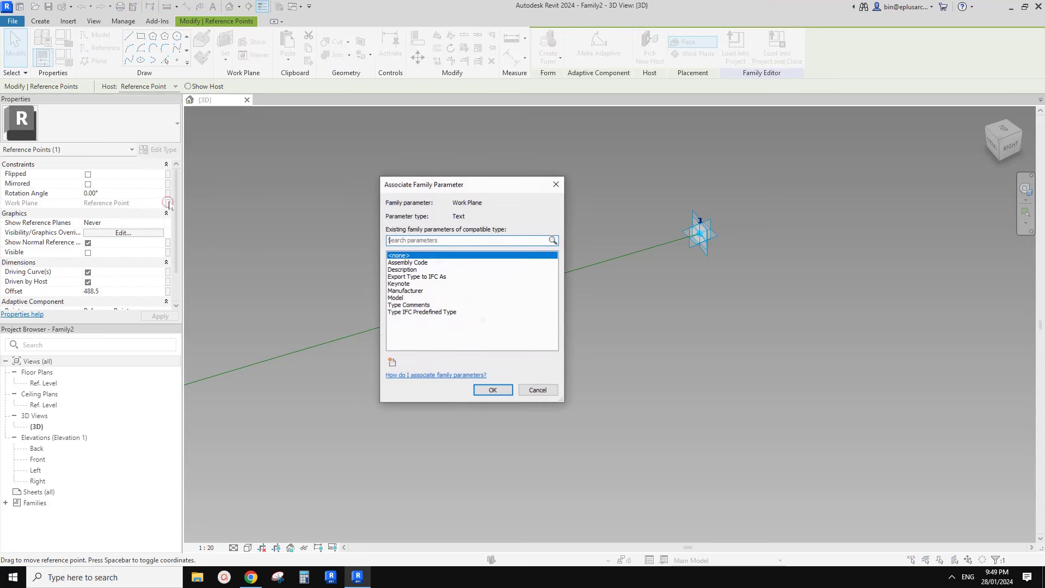
key(Escape)
click(168, 291)
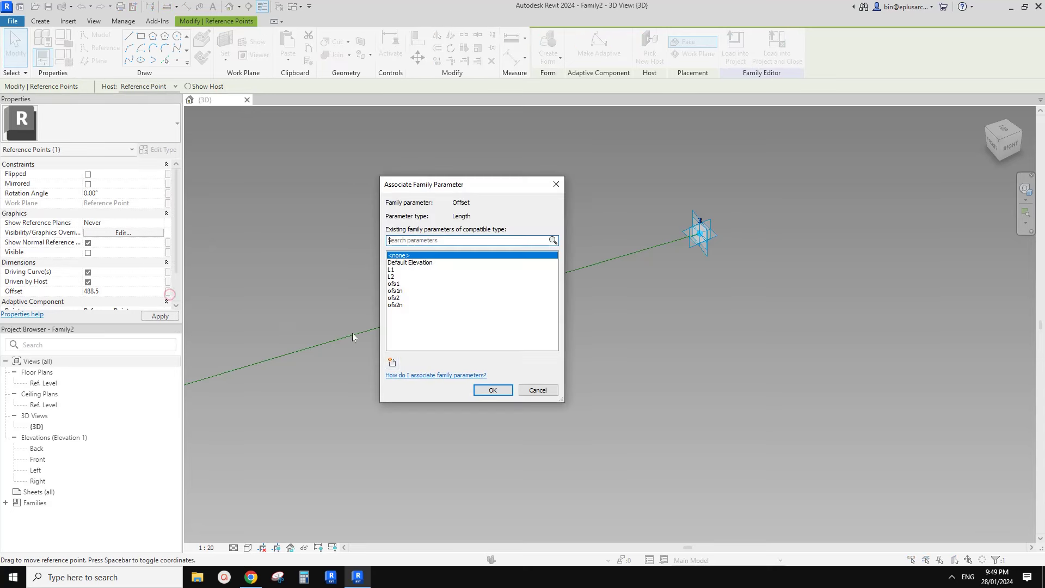
click(392, 363)
text(ofs3)
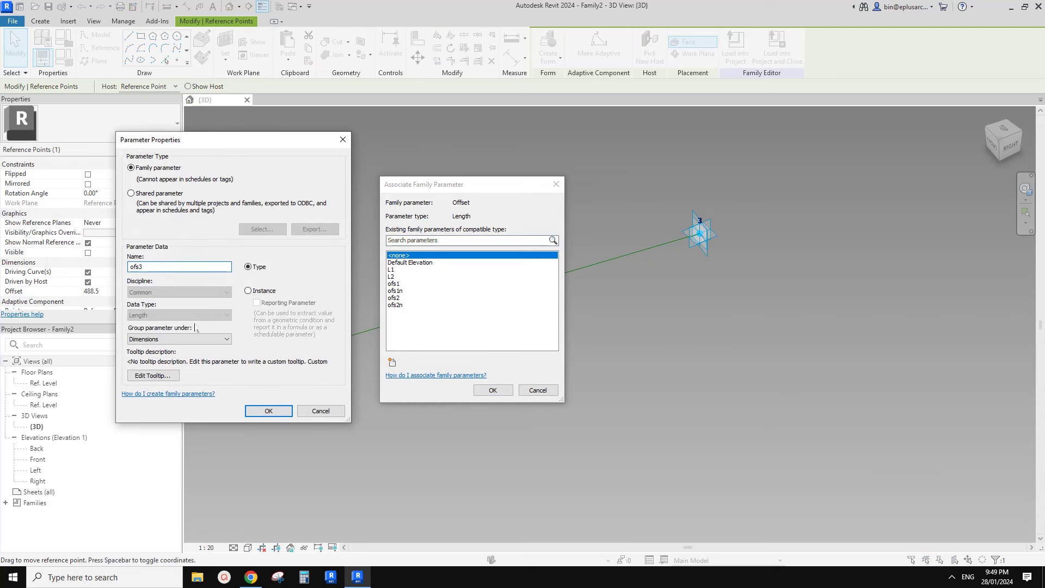
click(158, 340)
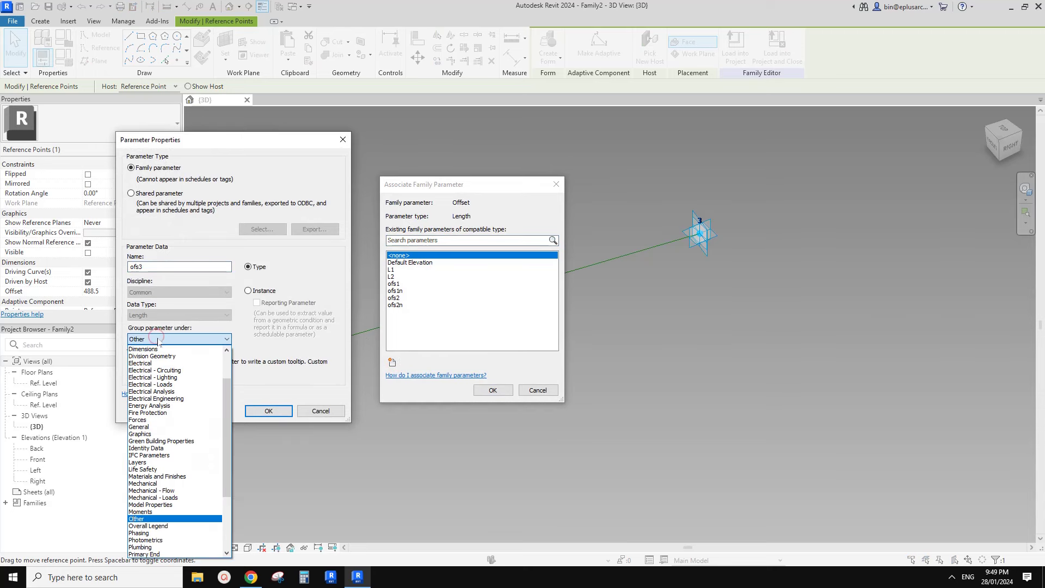
click(155, 348)
click(280, 409)
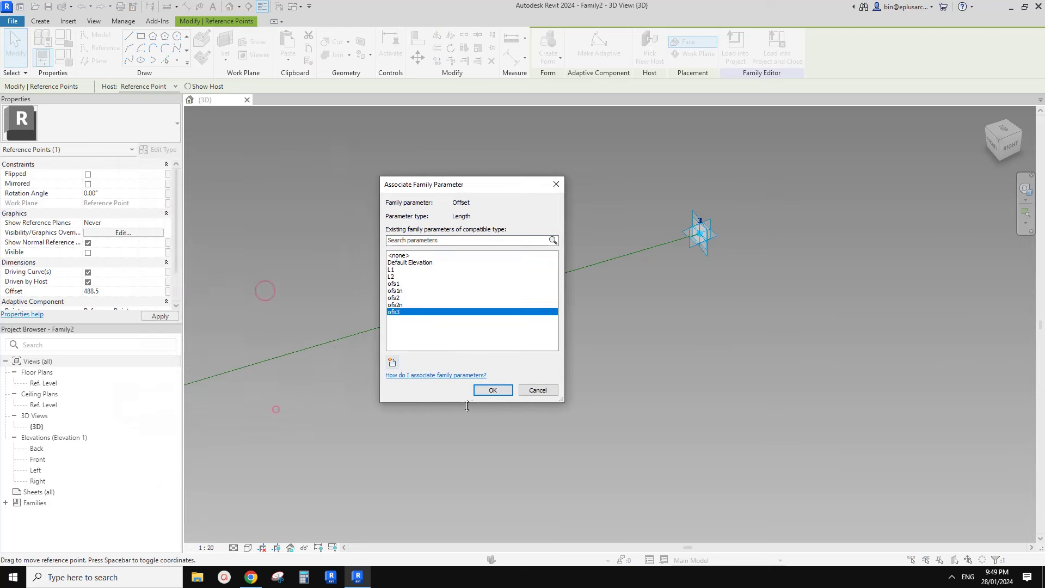
click(492, 390)
Step: Associate the offset of the third rig's opposite end point with a new instance parameter named ofs3n, grouped under Other
click(484, 320)
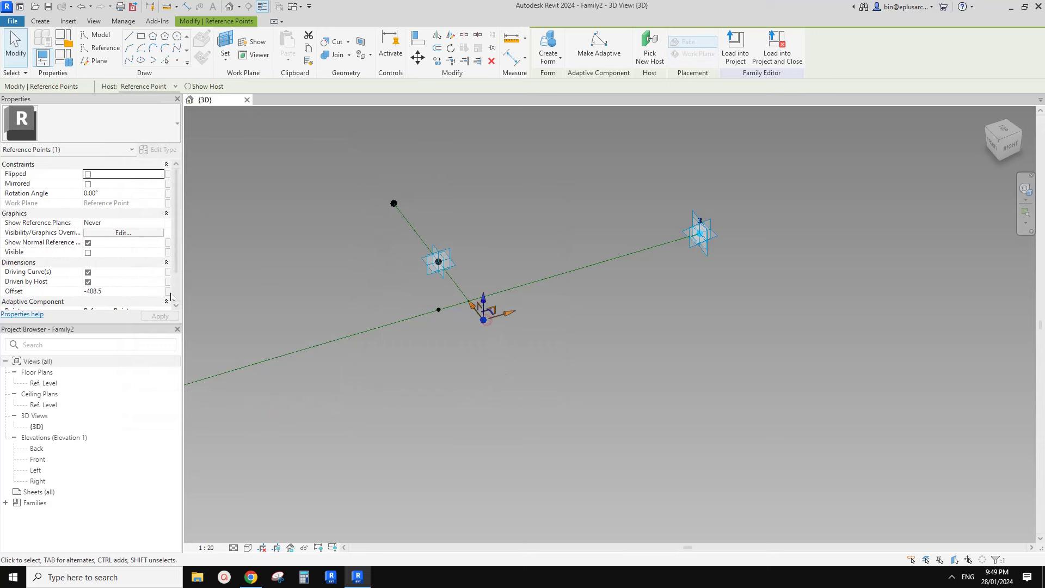
click(168, 291)
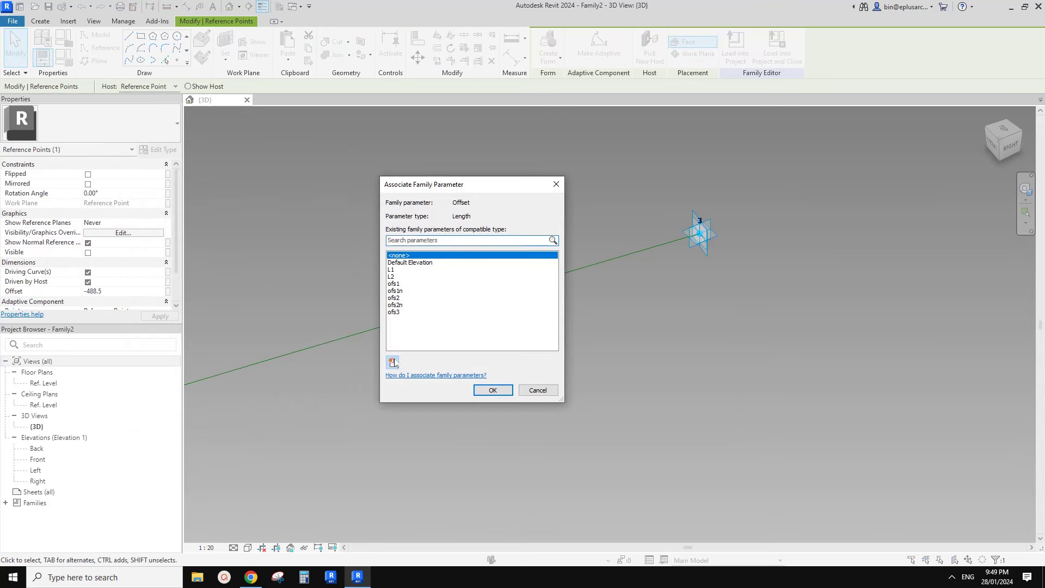
click(393, 362)
text(ofs3n)
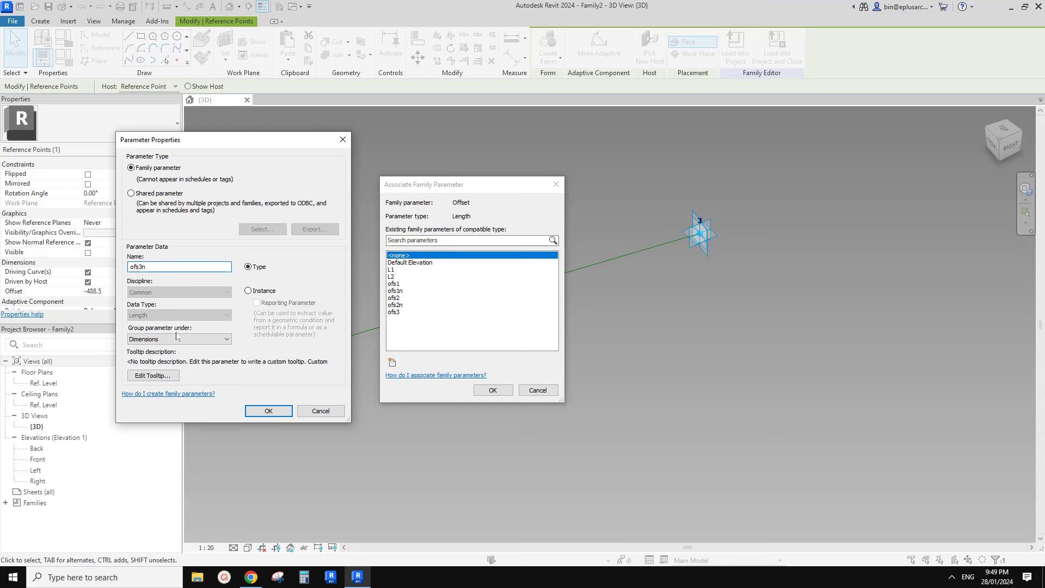
click(175, 336)
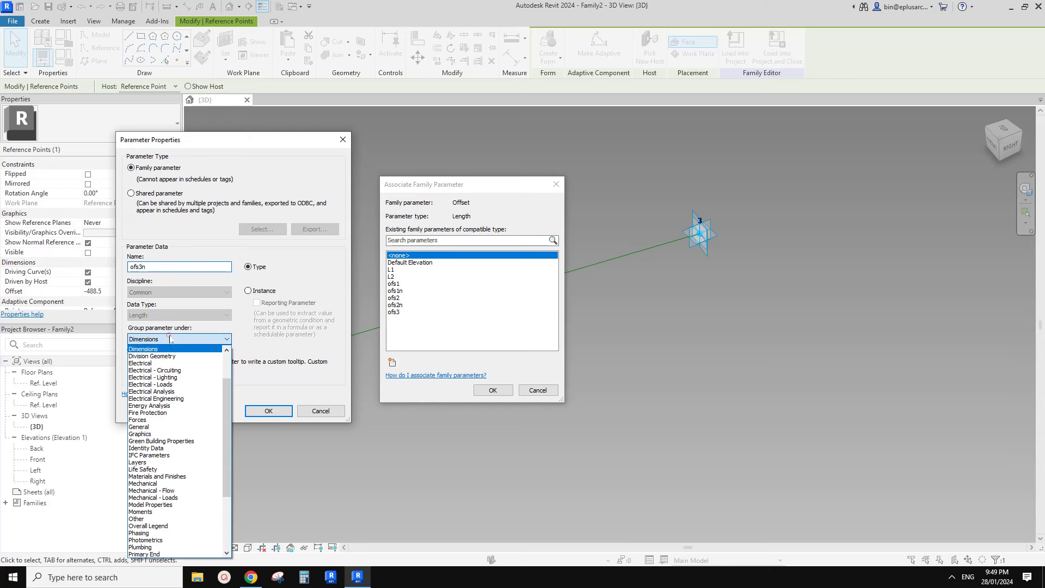
click(163, 519)
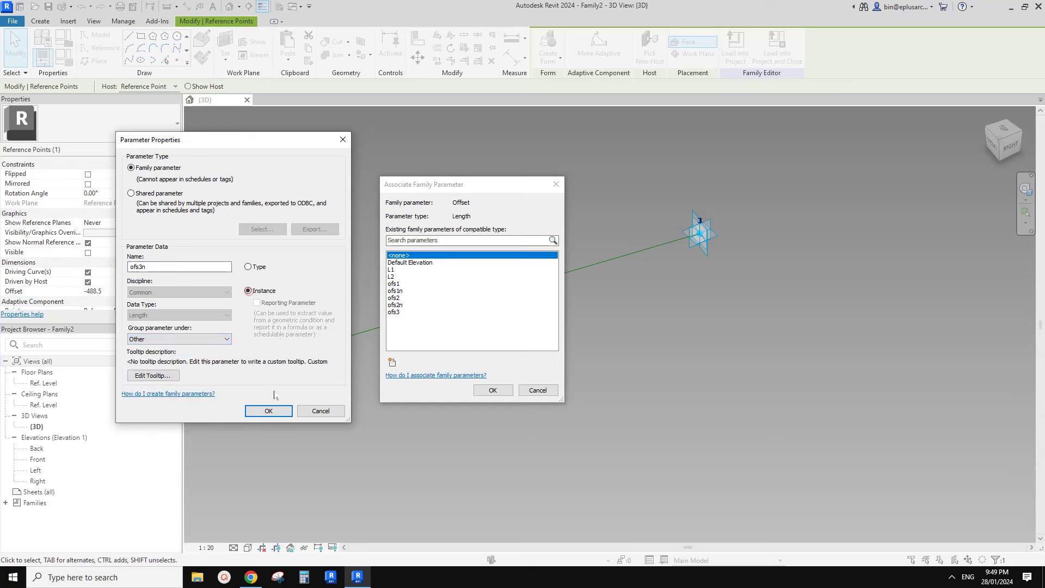
click(269, 411)
click(492, 390)
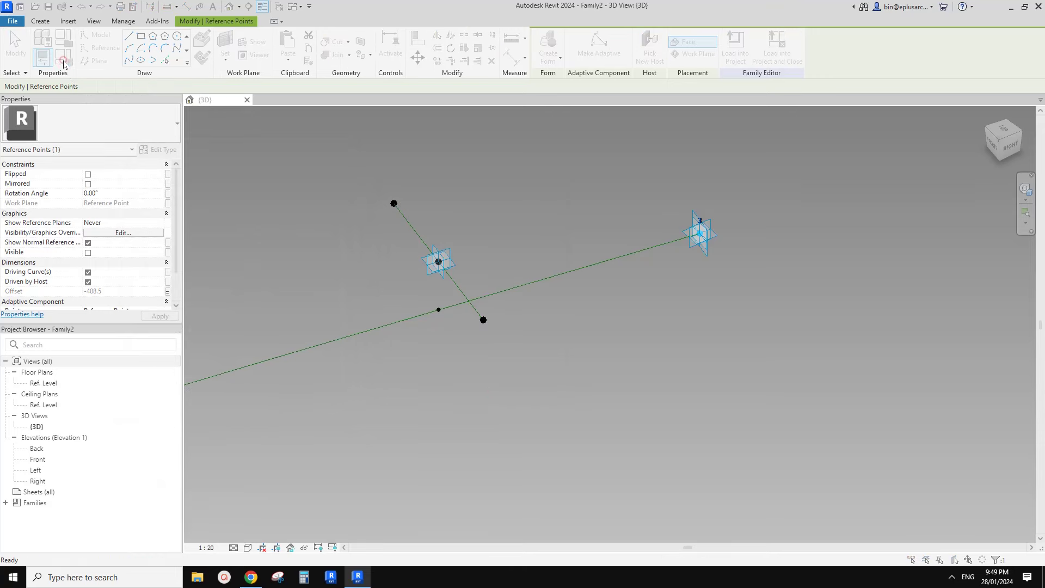
Step: Set the ofs3n formula to -ofs3 in the family types
click(63, 59)
scroll(76, 325, down, 2)
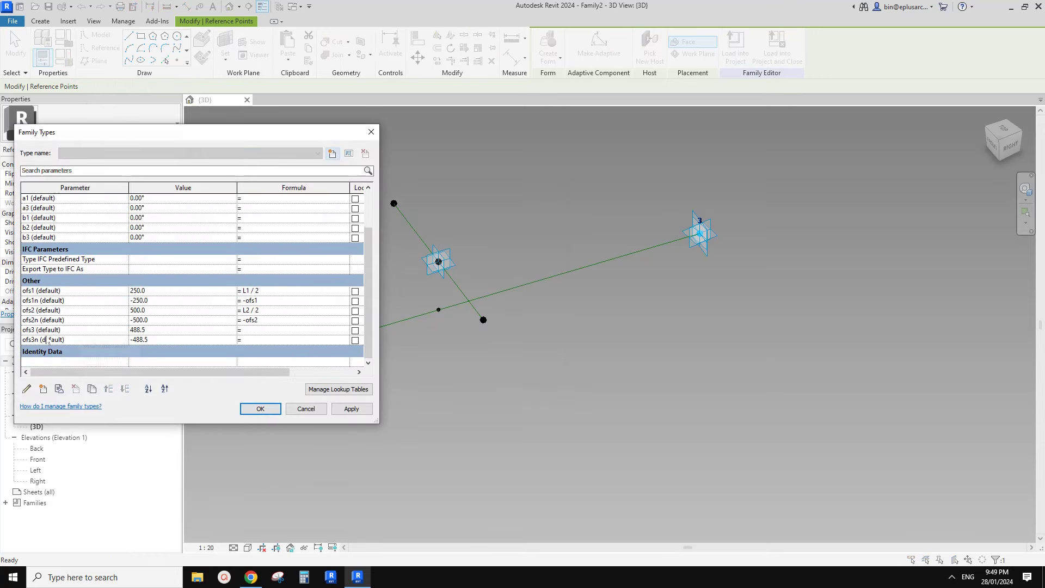
click(269, 341)
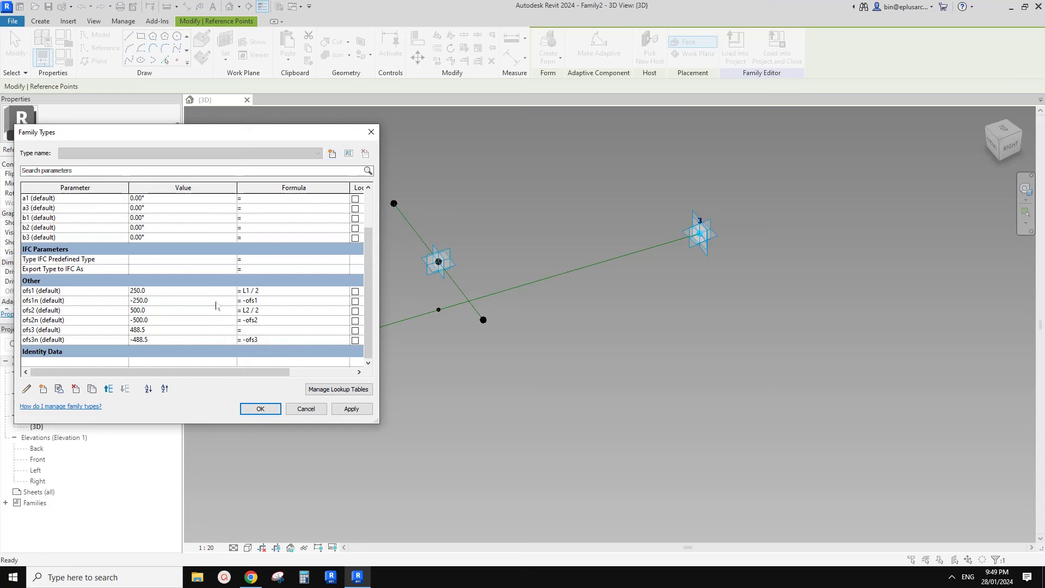
Step: Add an instance length parameter named L3 and set the ofs3 formula to L3 / 2
click(43, 388)
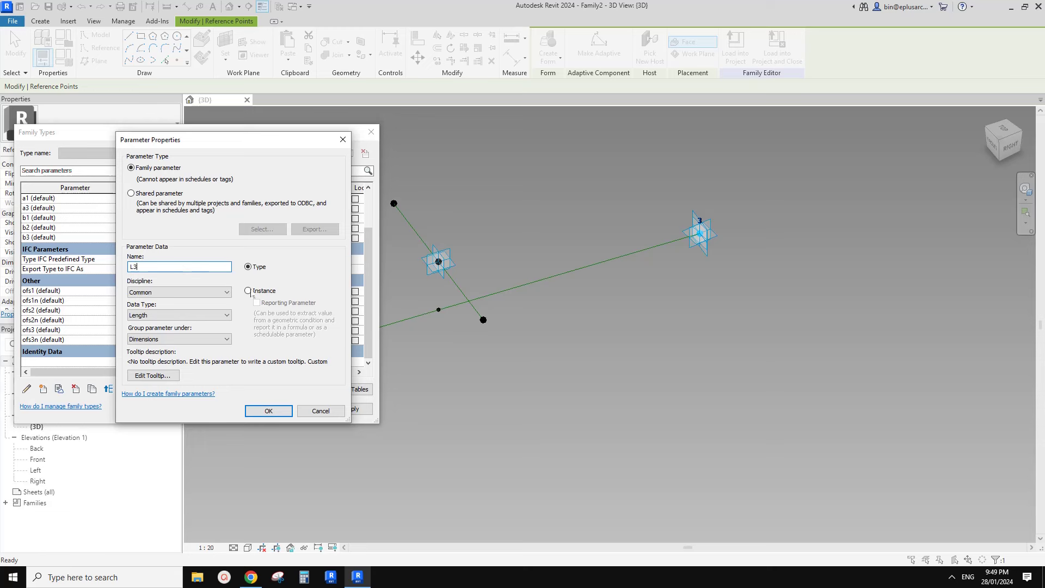
click(249, 290)
click(268, 411)
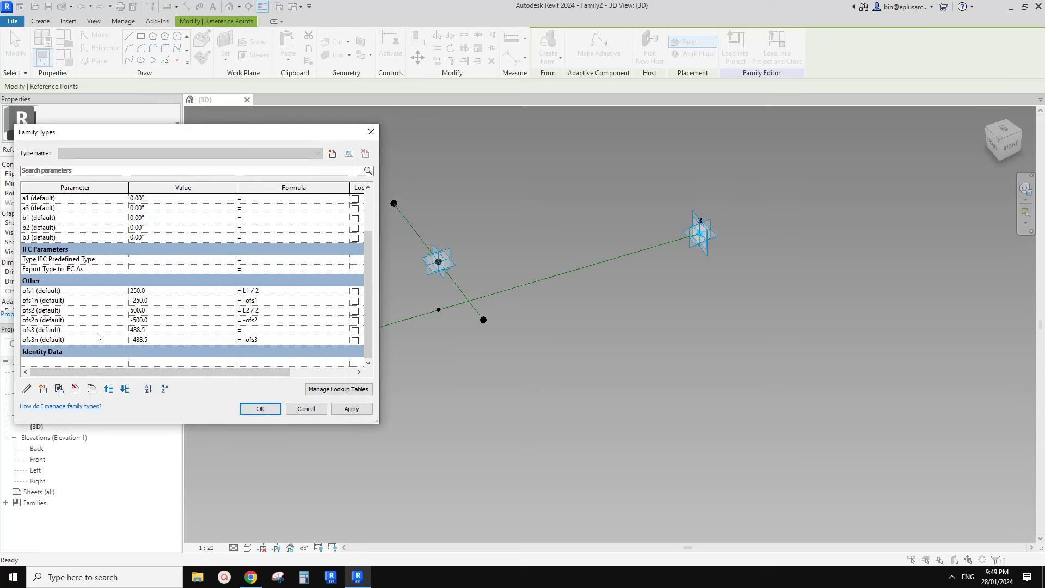
click(70, 330)
click(272, 333)
text(L3/2)
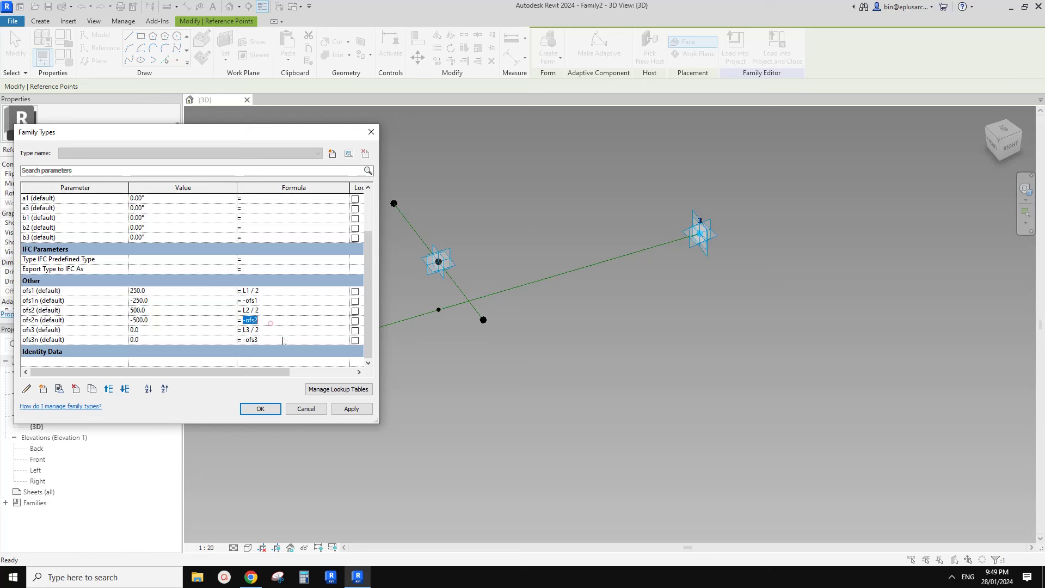
Step: Set L3 to 1500 and apply the family types
scroll(159, 269, up, 3)
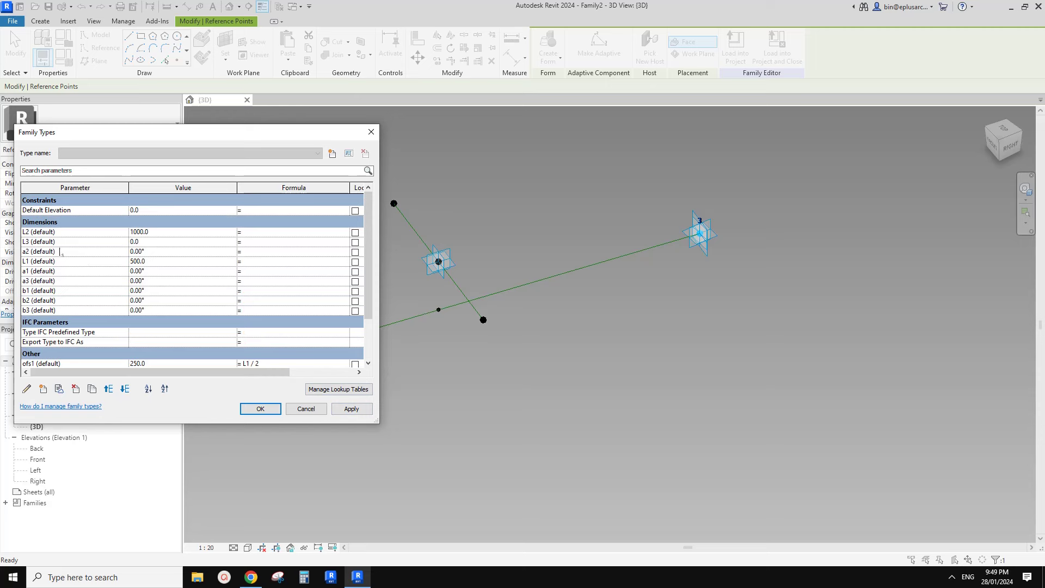
click(164, 245)
click(352, 409)
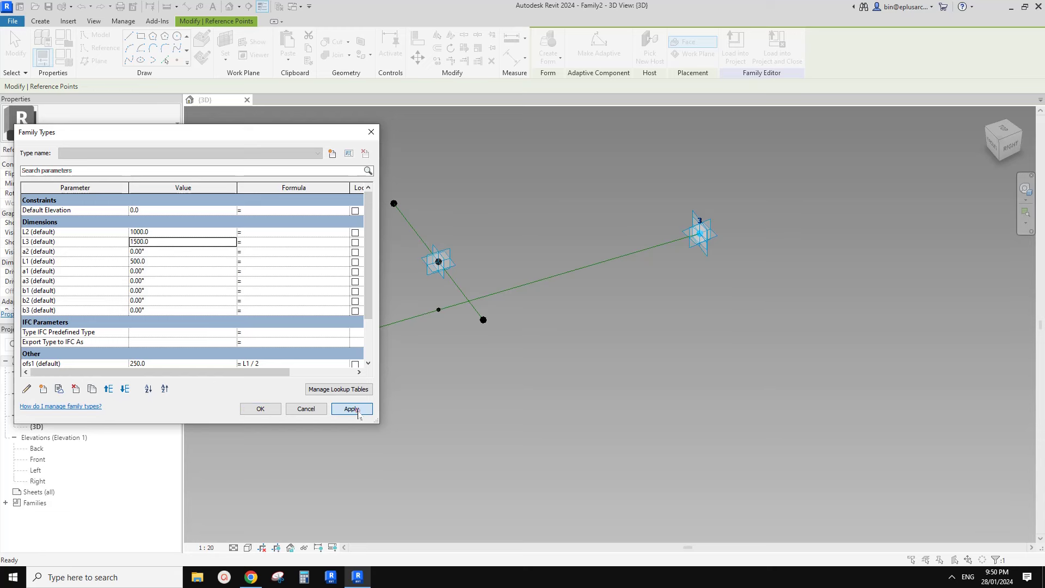
click(260, 409)
Step: Move the third rig's spline-hosted base point along the spline to its end at adaptive point 3
scroll(405, 375, down, 3)
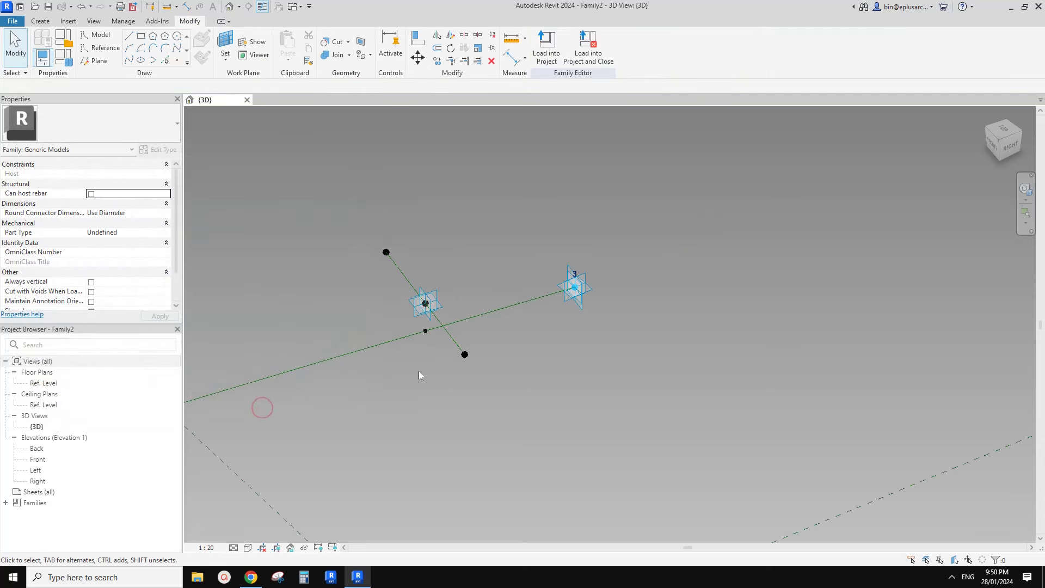
middle_drag(419, 371, 517, 355)
drag(523, 314, 720, 262)
Step: Move the first rig's spline-hosted base point along the spline to its start at adaptive point 1
scroll(305, 344, down, 3)
middle_drag(305, 344, 609, 257)
scroll(608, 257, down, 1)
scroll(363, 359, down, 2)
middle_drag(363, 359, 605, 308)
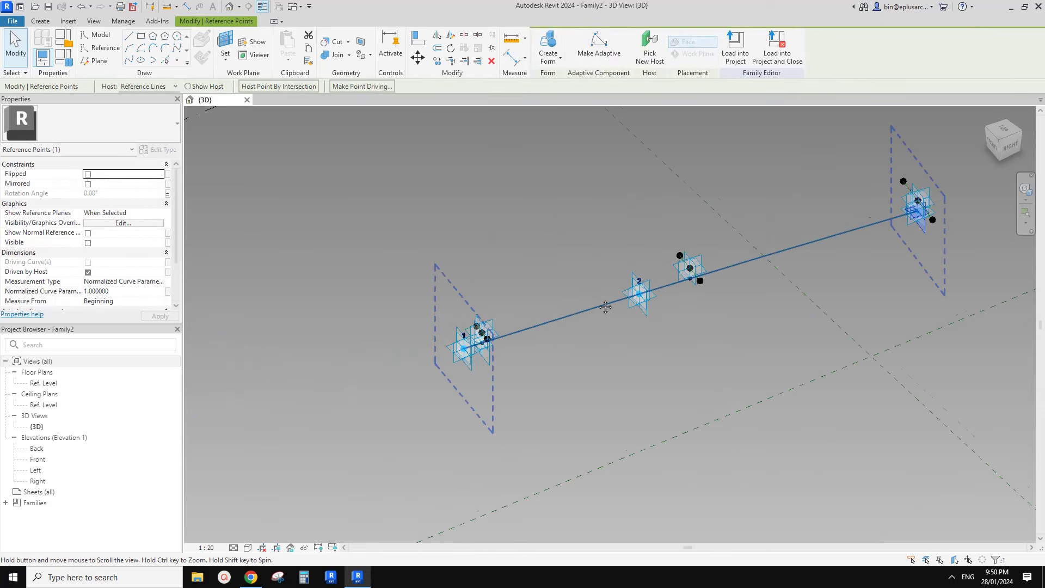
scroll(481, 356, up, 2)
drag(481, 347, 432, 361)
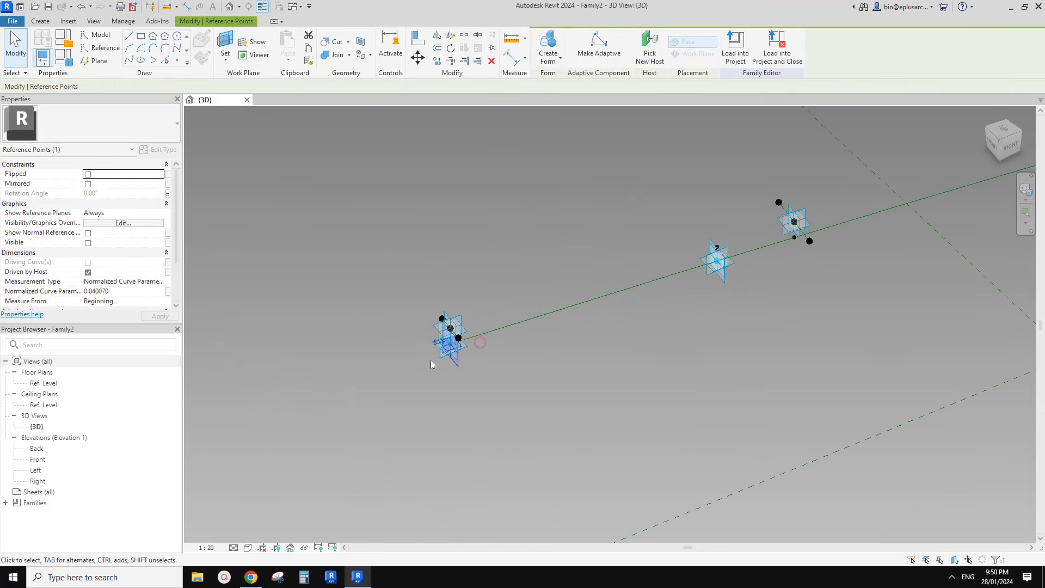
Step: Set the offset of all three rigs' raised reference points to 0 and accept the identical-points warnings
middle_drag(561, 308, 298, 360)
scroll(381, 342, up, 2)
key(Escape)
click(371, 320)
scroll(298, 359, up, 1)
ctrl+click(714, 263)
middle_drag(626, 235, 349, 256)
middle_drag(916, 206, 589, 276)
ctrl+click(694, 236)
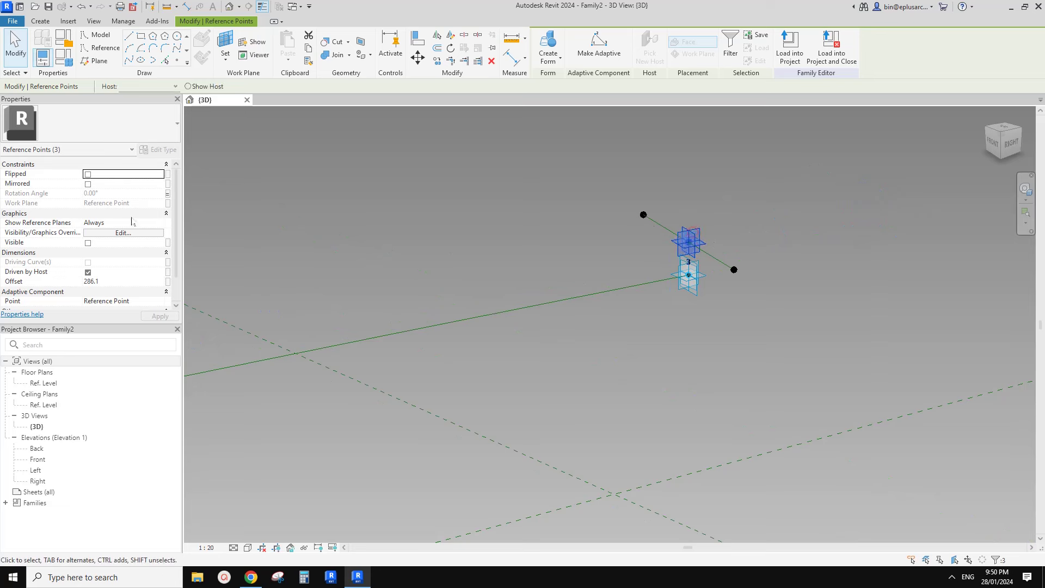
click(111, 282)
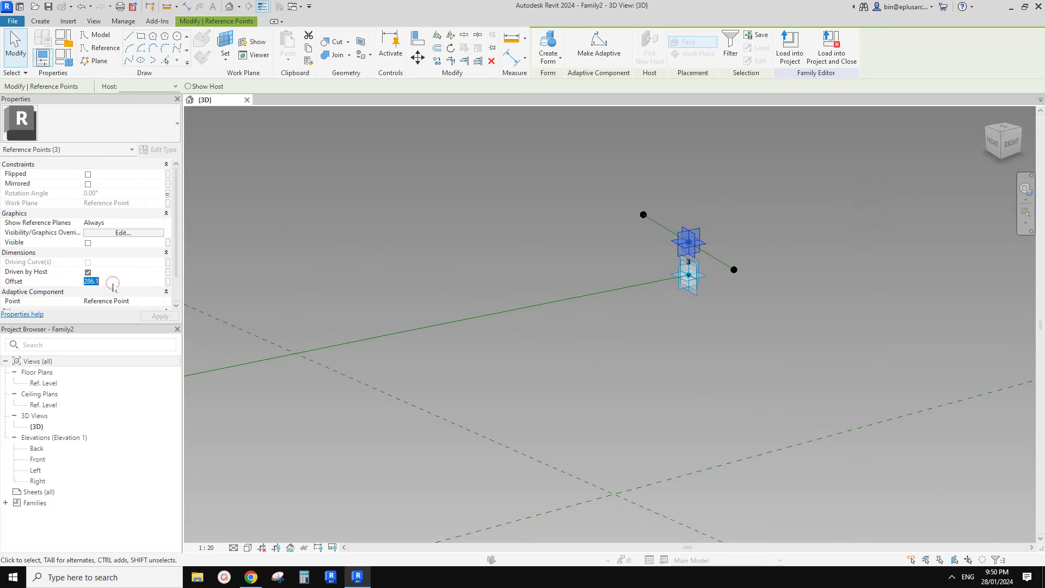
text(0)
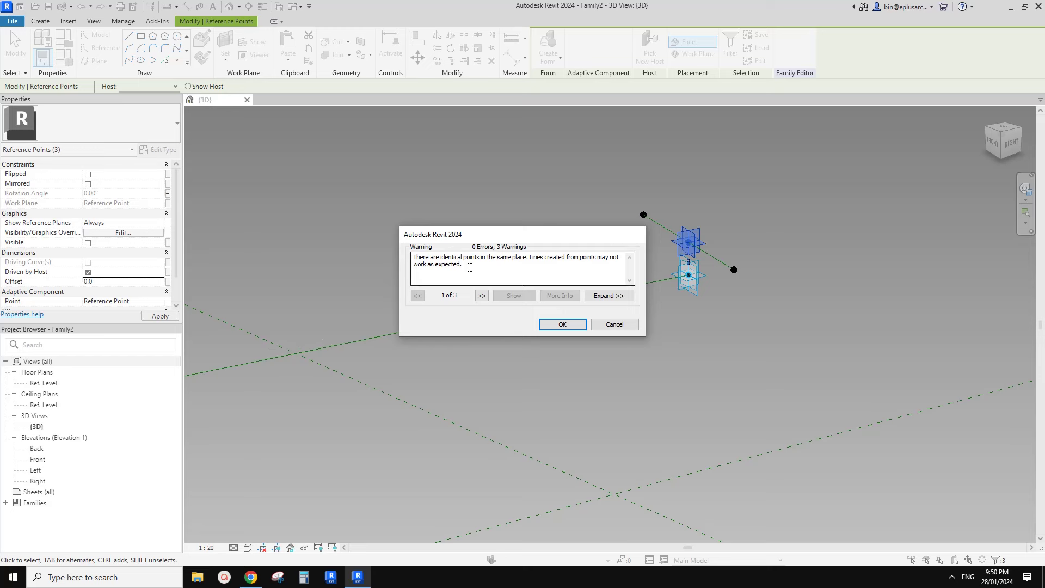
click(569, 324)
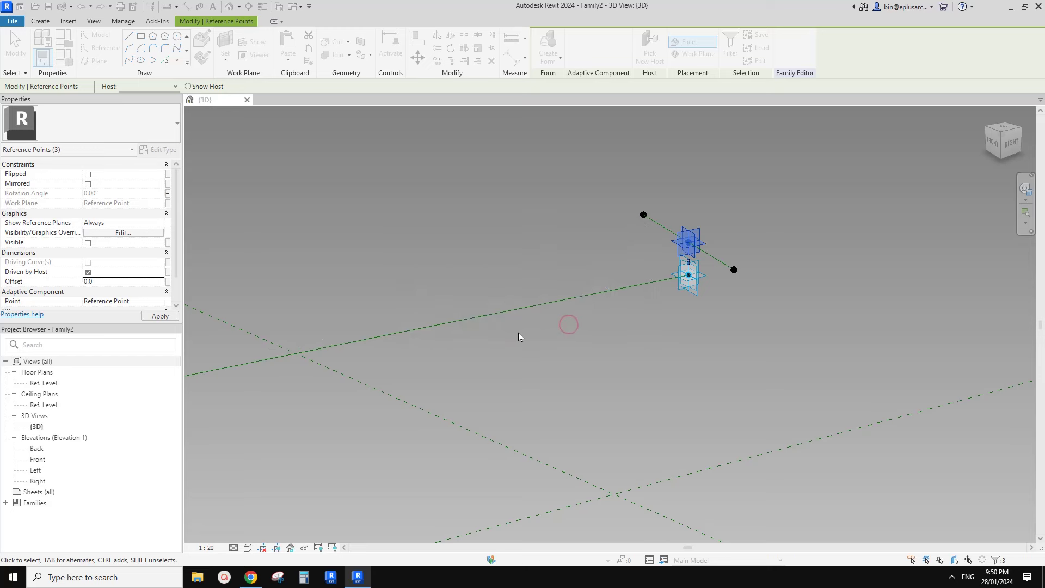
Step: Create a form from the three rigs' cross reference lines along the spline
scroll(522, 333, down, 1)
middle_drag(455, 338, 636, 304)
scroll(636, 304, down, 3)
shift+middle_drag(550, 301, 479, 335)
scroll(539, 320, up, 3)
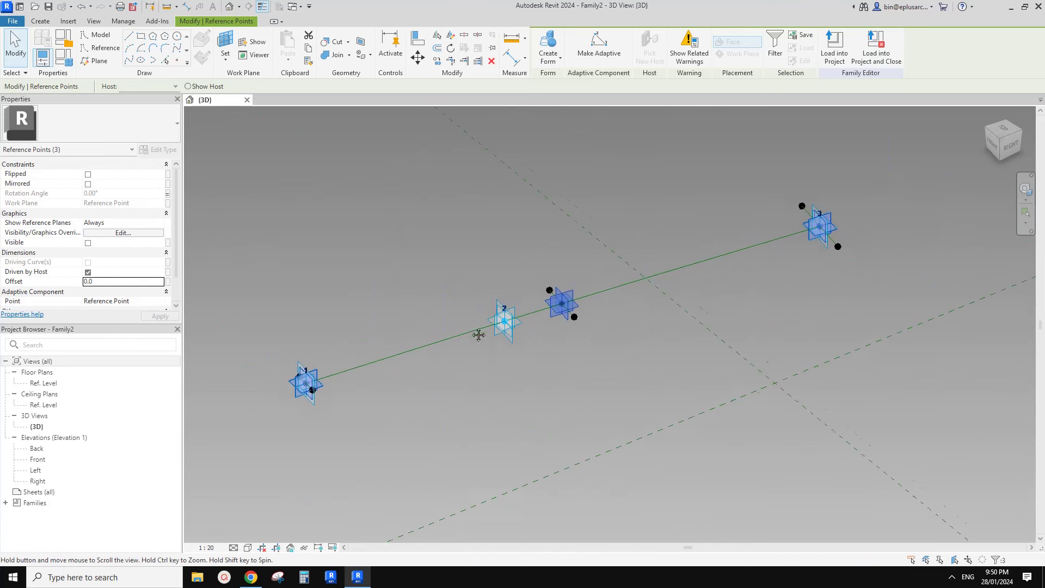
scroll(323, 389, up, 5)
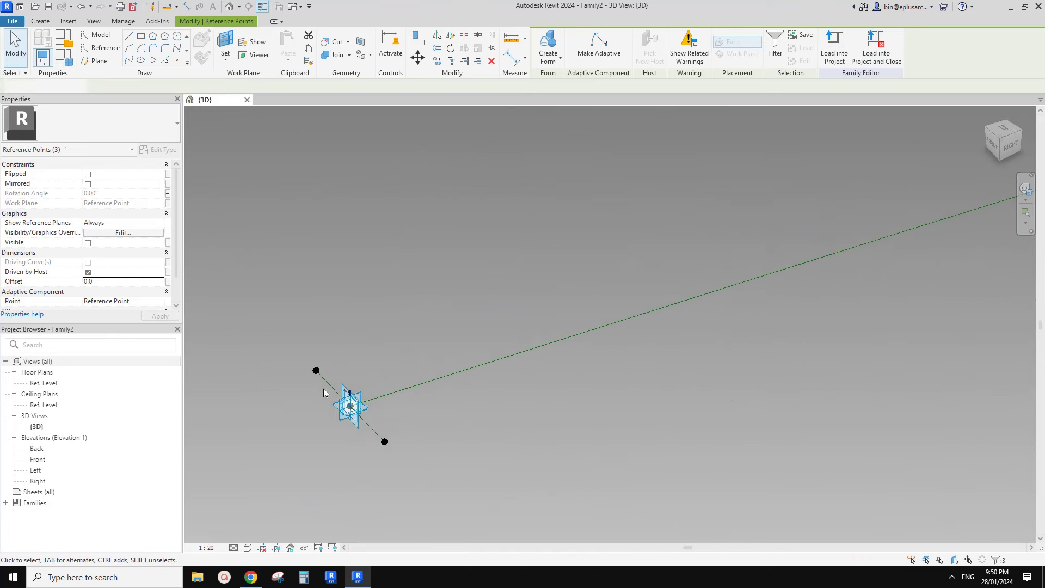
key(Escape)
click(327, 383)
scroll(327, 383, down, 3)
middle_drag(796, 274, 525, 287)
scroll(566, 249, up, 1)
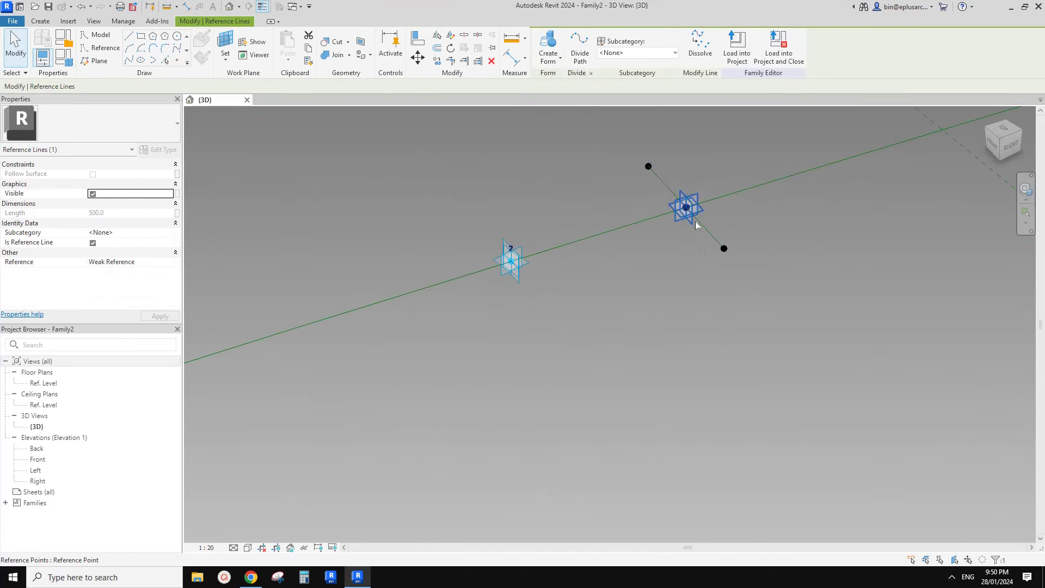
ctrl+click(706, 227)
scroll(658, 265, down, 2)
middle_drag(684, 245, 205, 333)
scroll(534, 222, up, 1)
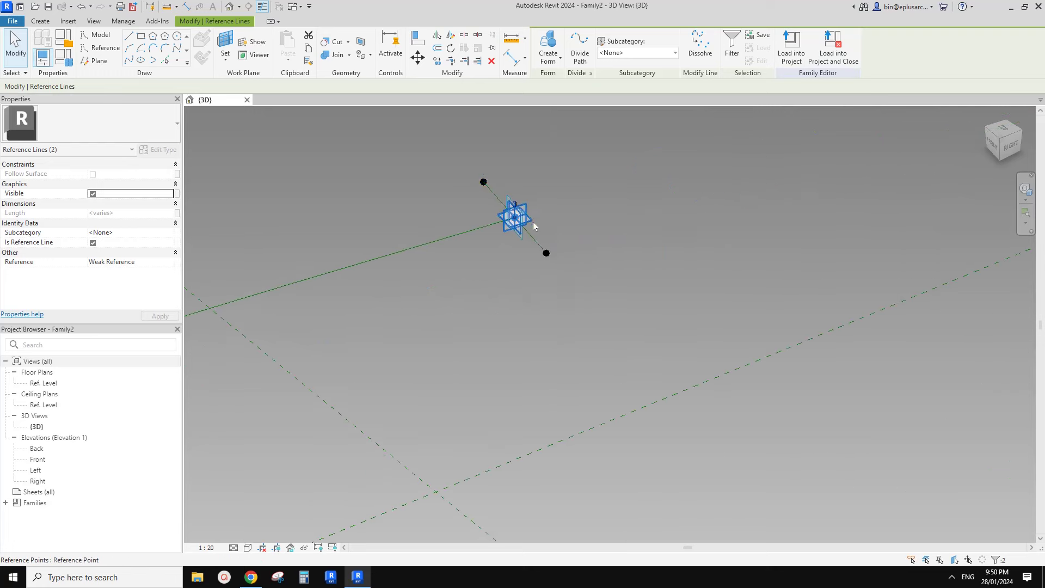
ctrl+click(534, 235)
scroll(533, 236, down, 2)
middle_drag(452, 238, 605, 264)
click(548, 46)
scroll(611, 212, down, 1)
shift+middle_drag(604, 264, 606, 219)
scroll(651, 250, up, 1)
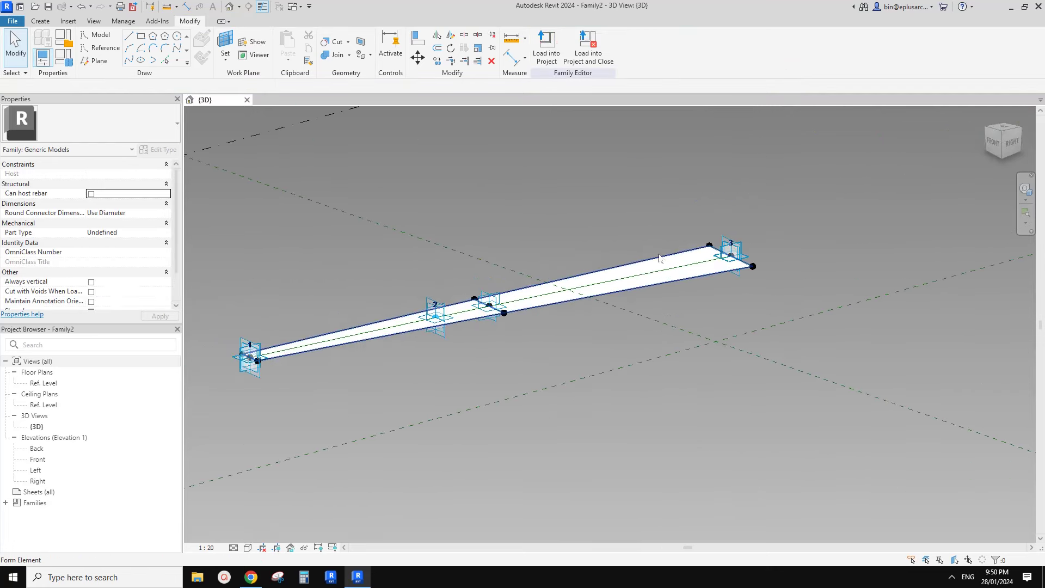
Step: Move adaptive point 2 sideways and slightly upward to bend the spline and its ribbon form into an arc
shift+middle_drag(457, 335, 407, 306)
click(447, 342)
drag(406, 303, 428, 310)
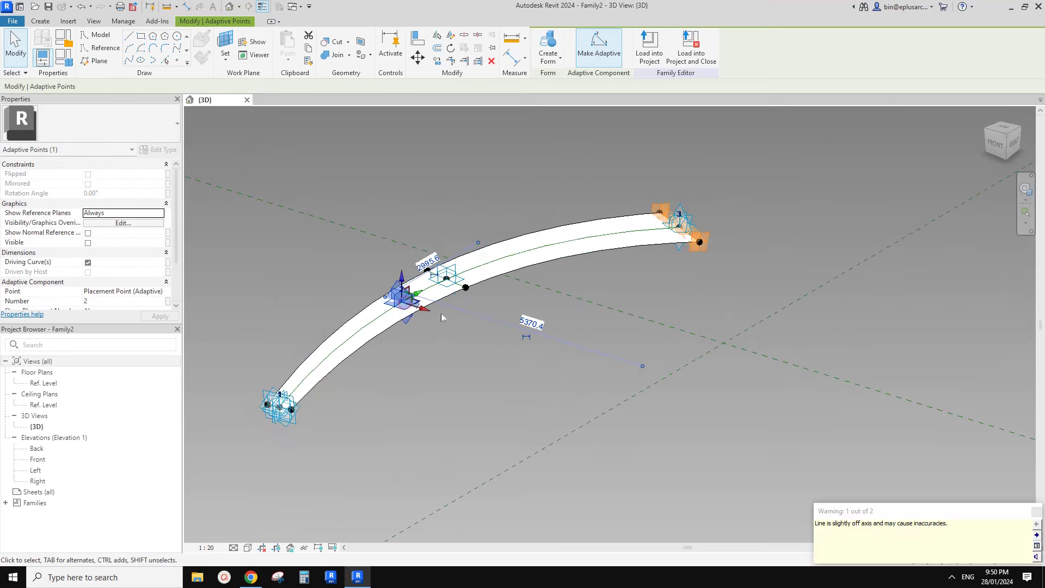
shift+middle_drag(441, 314, 459, 310)
drag(401, 276, 402, 264)
shift+middle_drag(411, 293, 334, 289)
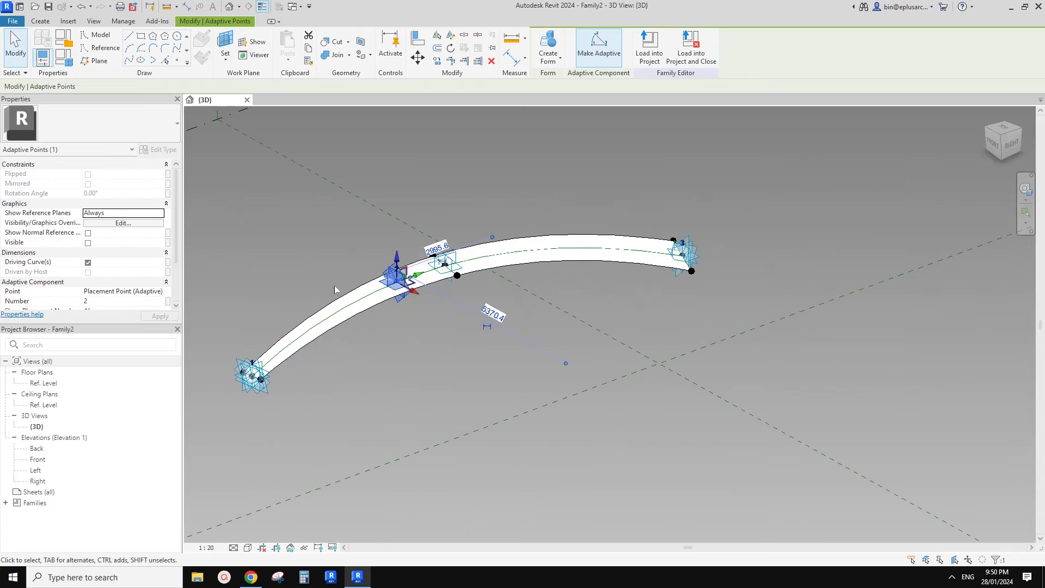
click(361, 306)
mouse_move(518, 265)
shift+middle_down()
mouse_move(501, 292)
mouse_move(534, 273)
shift+middle_up()
key(Escape)
Step: Link the ribbon form's material to a new instance family parameter named material
scroll(531, 265, up, 2)
scroll(529, 262, down, 1)
click(530, 266)
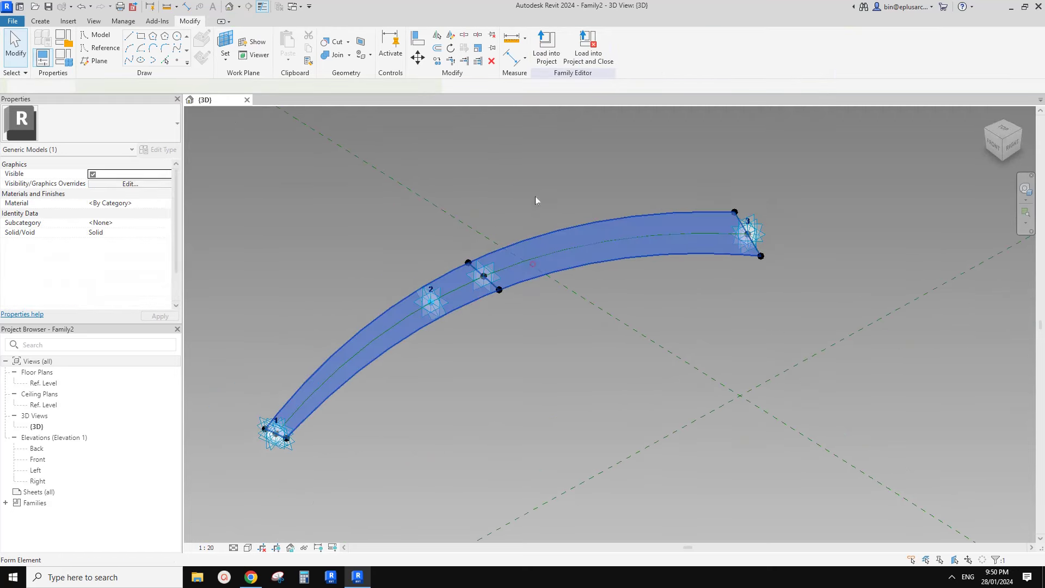
click(176, 204)
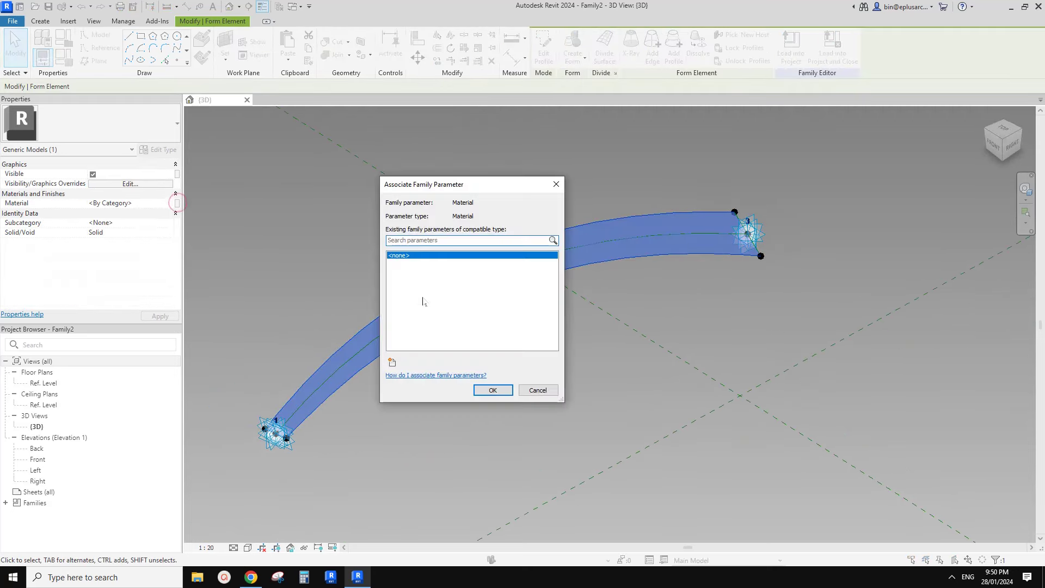
click(391, 363)
text(MA)
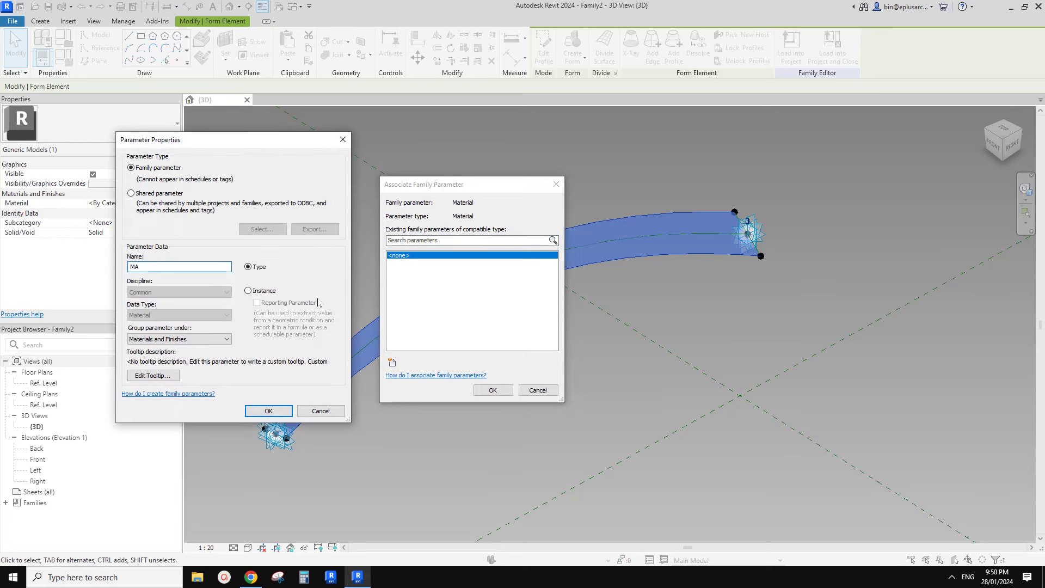
key(BackSpace)
key(BackSpace)
text(mat)
click(270, 411)
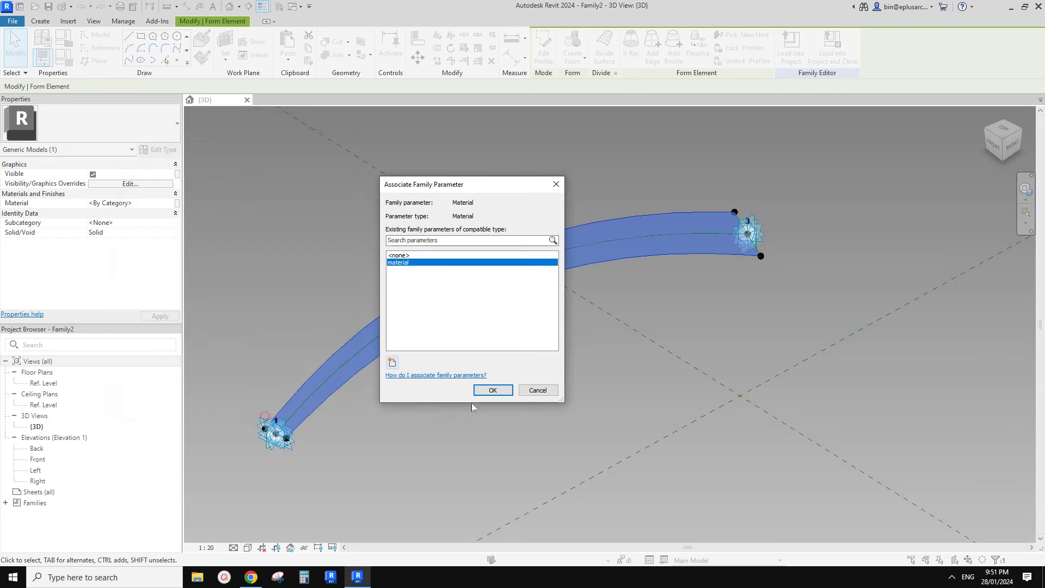
click(493, 390)
click(541, 404)
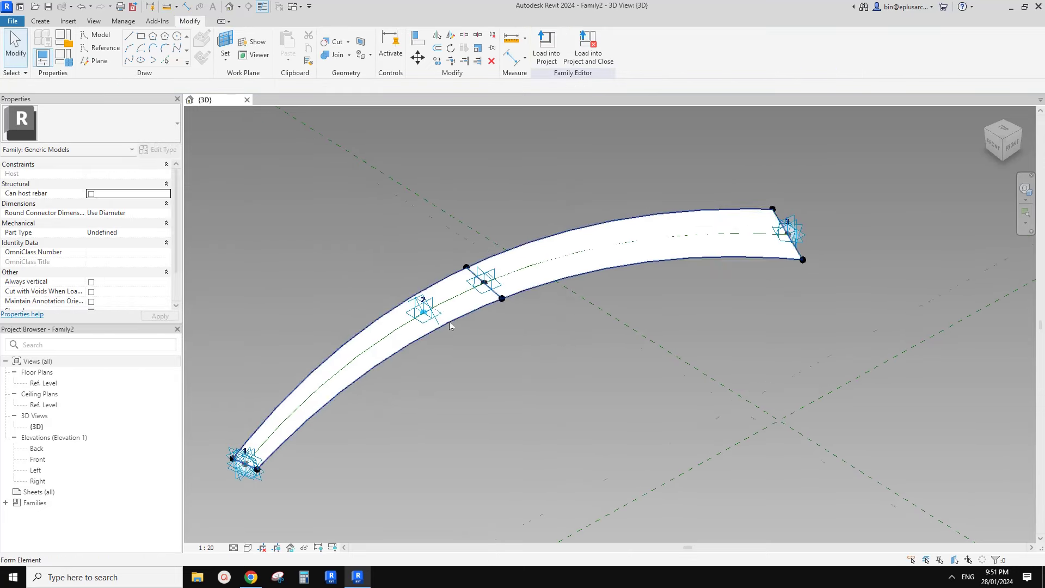
Step: Create a new project and return to the ribbon family's 3D view
scroll(449, 322, down, 2)
click(12, 20)
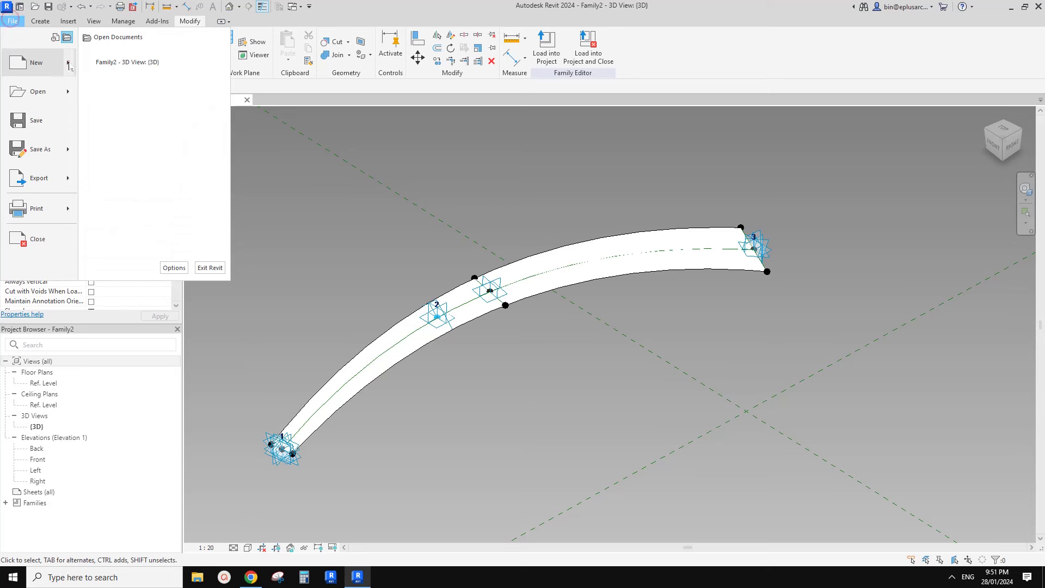
mouse_move(69, 66)
click(114, 73)
click(430, 374)
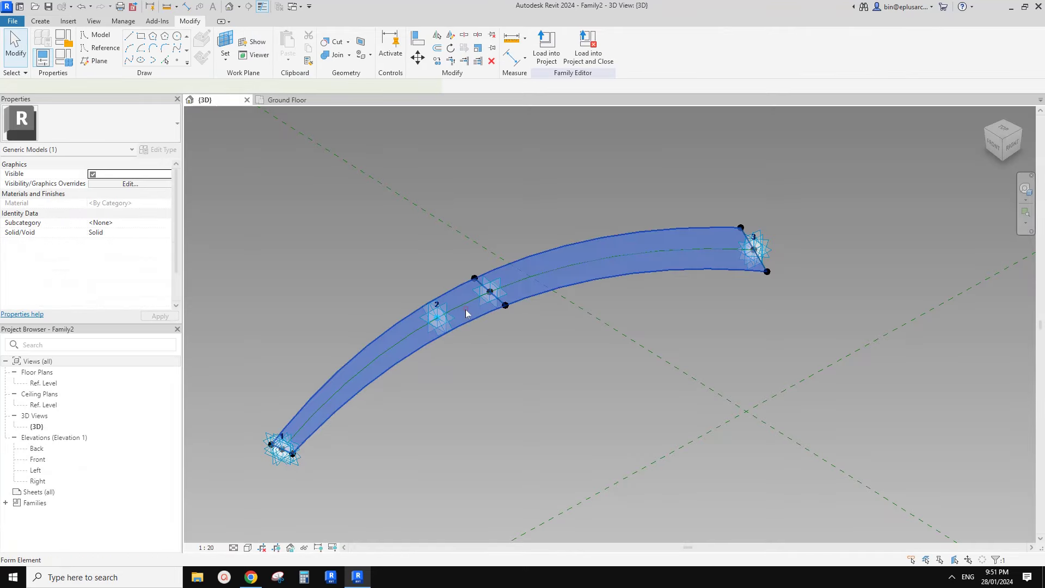
scroll(398, 268, down, 1)
click(352, 221)
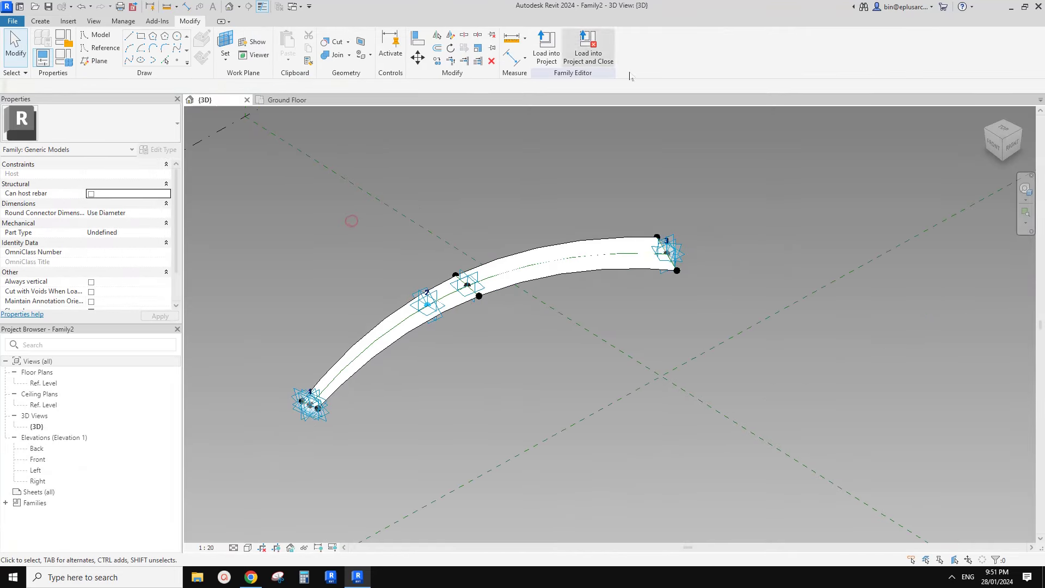
Step: Load the ribbon family into the new project and place one instance on the Ground Floor plan through three points forming an arc
click(549, 45)
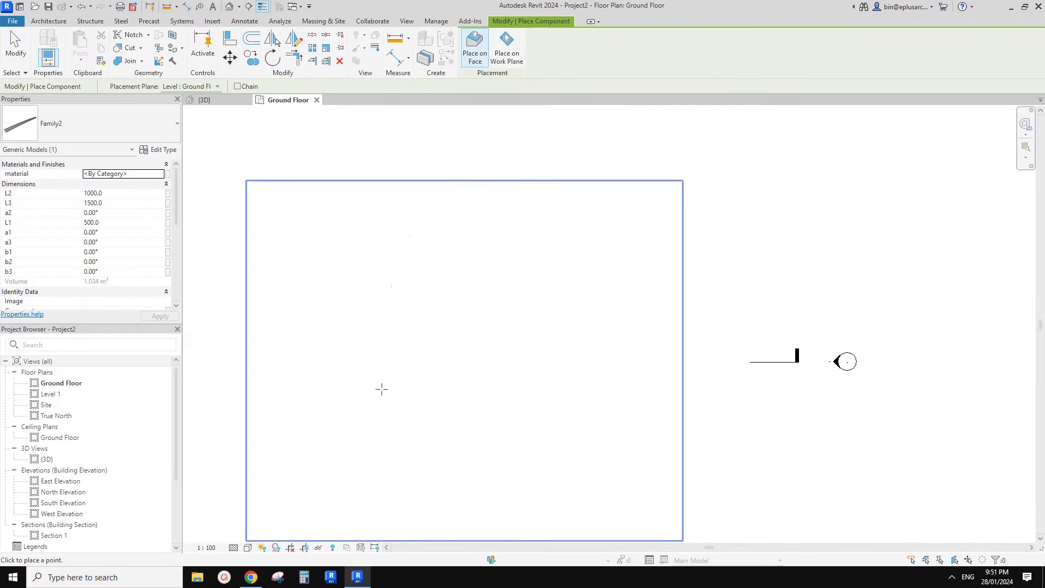
click(503, 295)
key(Escape)
key(Escape)
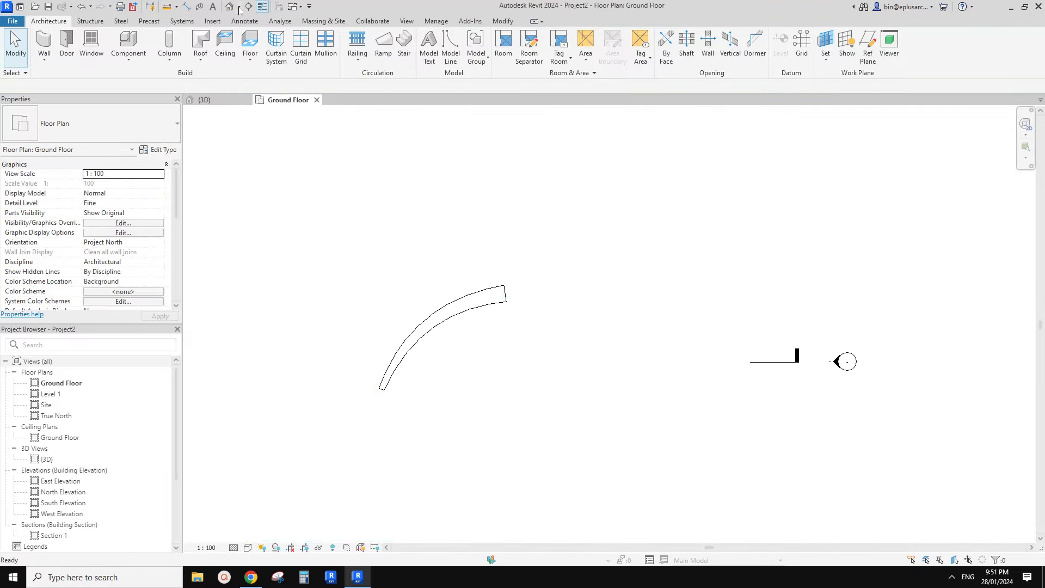
Step: Open the project's default 3D view, select the placed ribbon and examine its shape and instance parameters
click(229, 8)
shift+middle_drag(653, 305, 479, 264)
scroll(635, 303, up, 2)
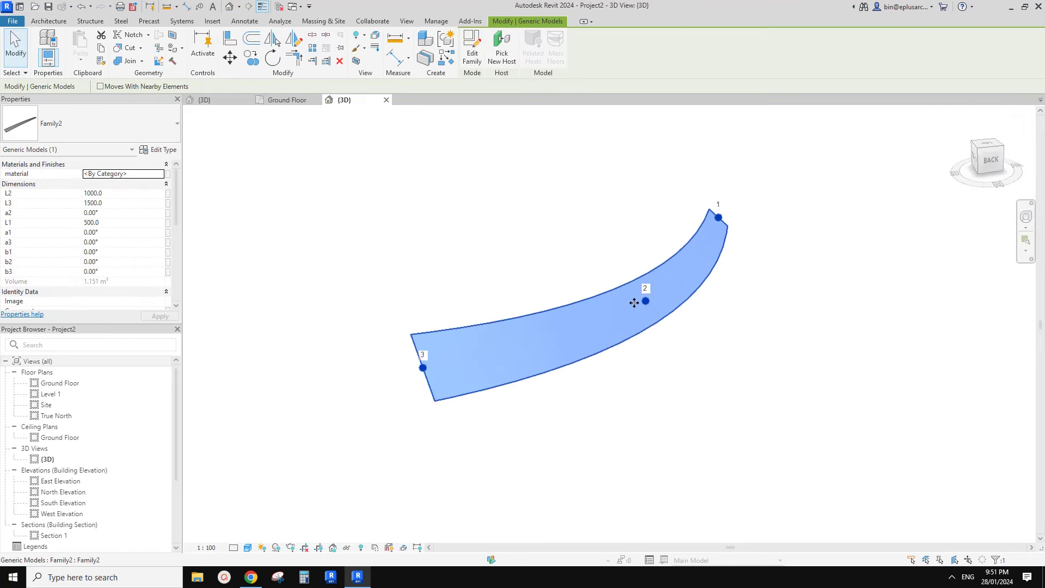
shift+middle_drag(338, 271, 495, 285)
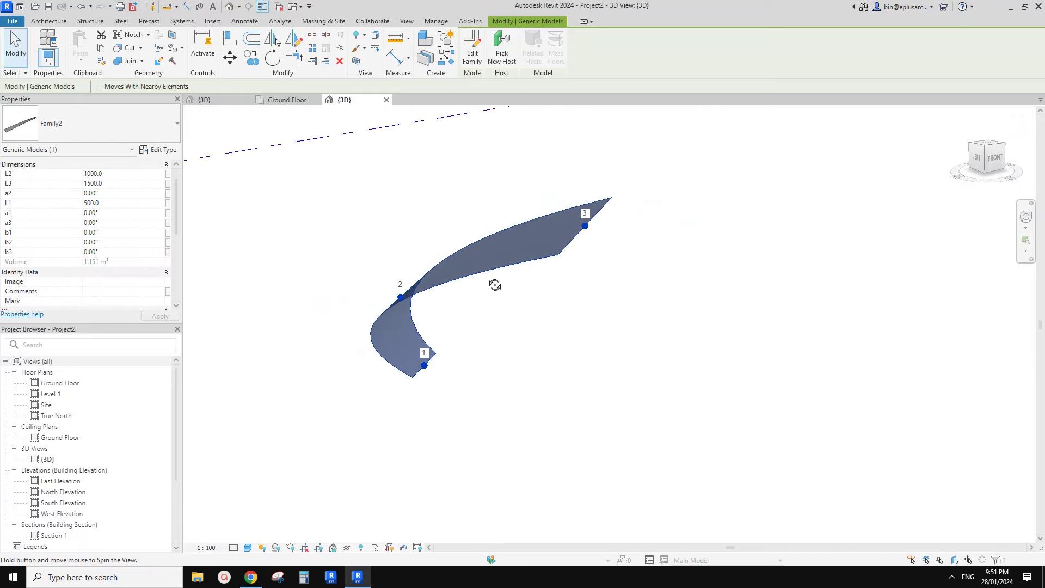
scroll(124, 211, up, 1)
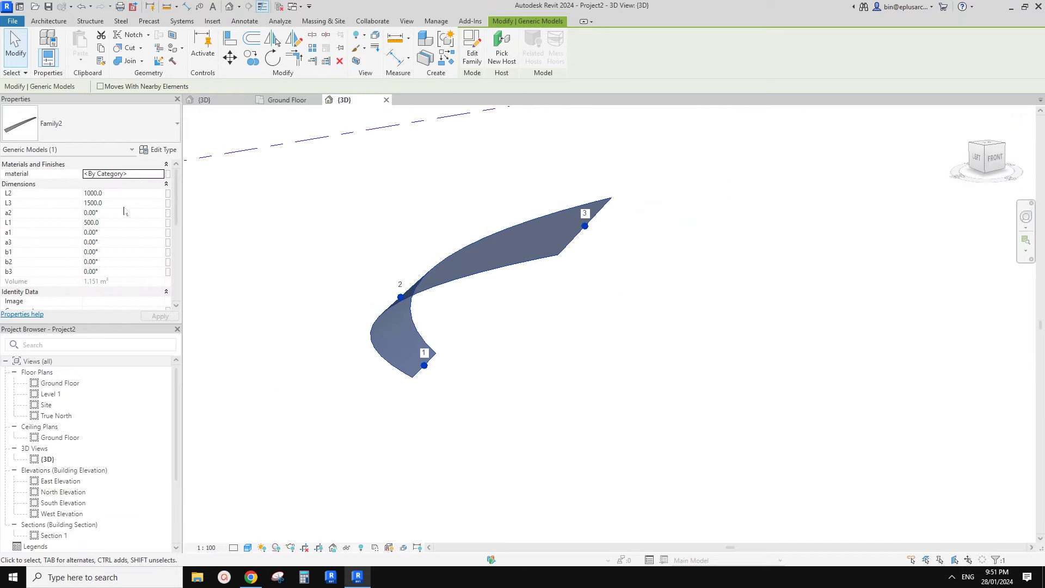
scroll(124, 212, down, 1)
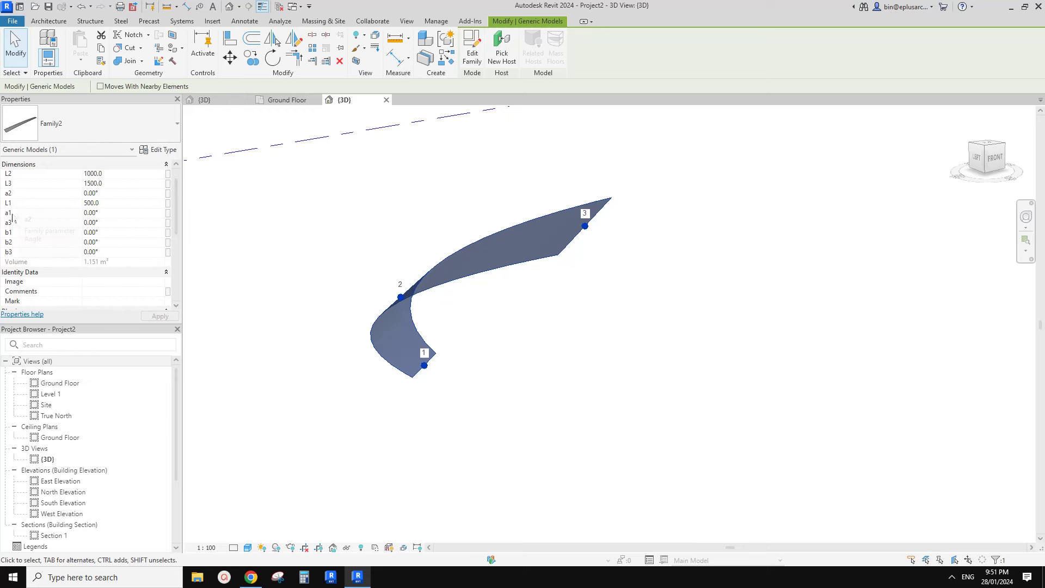
Step: Sort the ribbon family's parameters in ascending order and reload the family into the project, overwriting the existing version
click(472, 49)
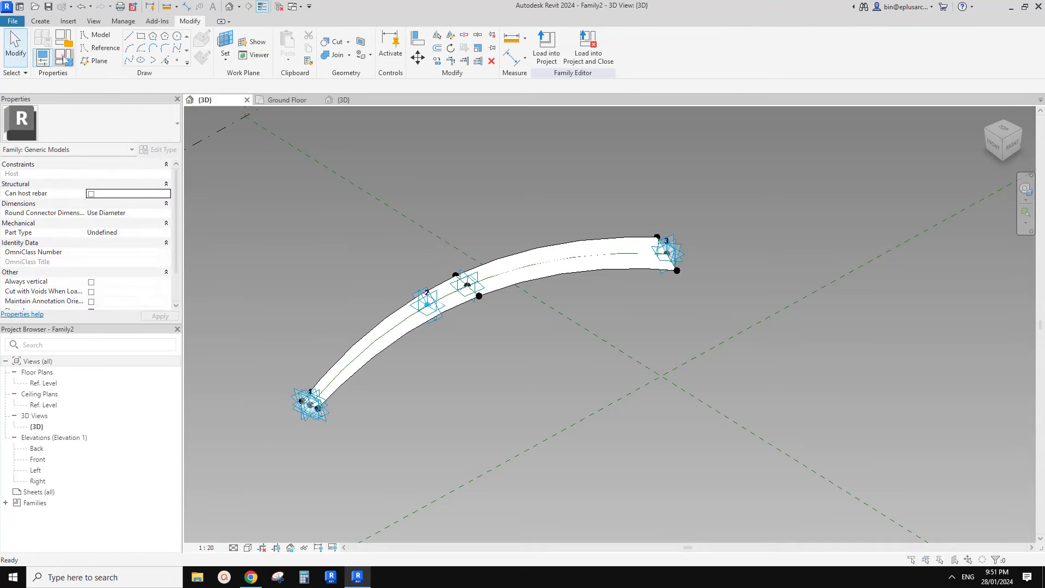
click(64, 58)
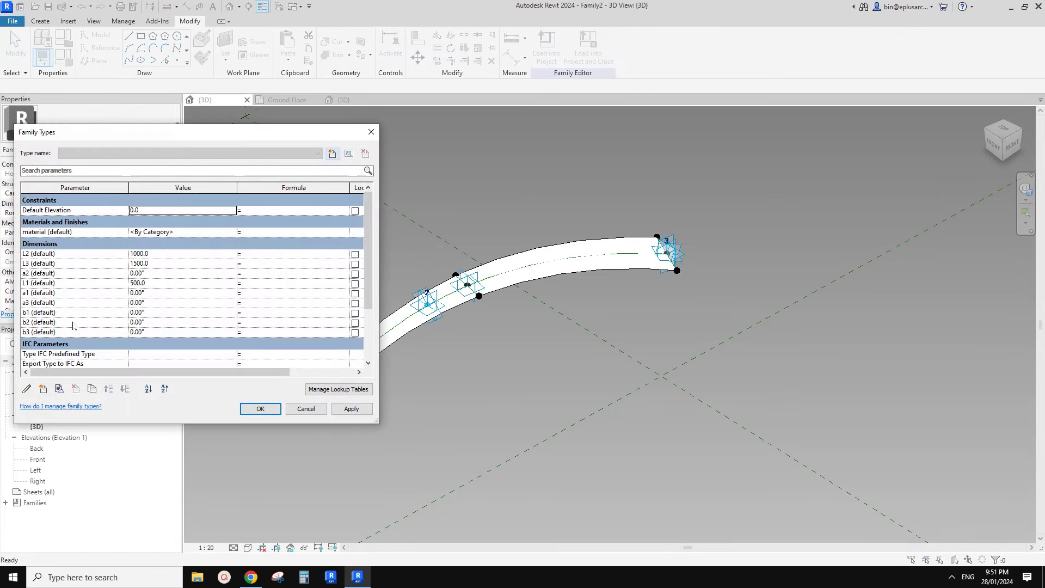
click(148, 389)
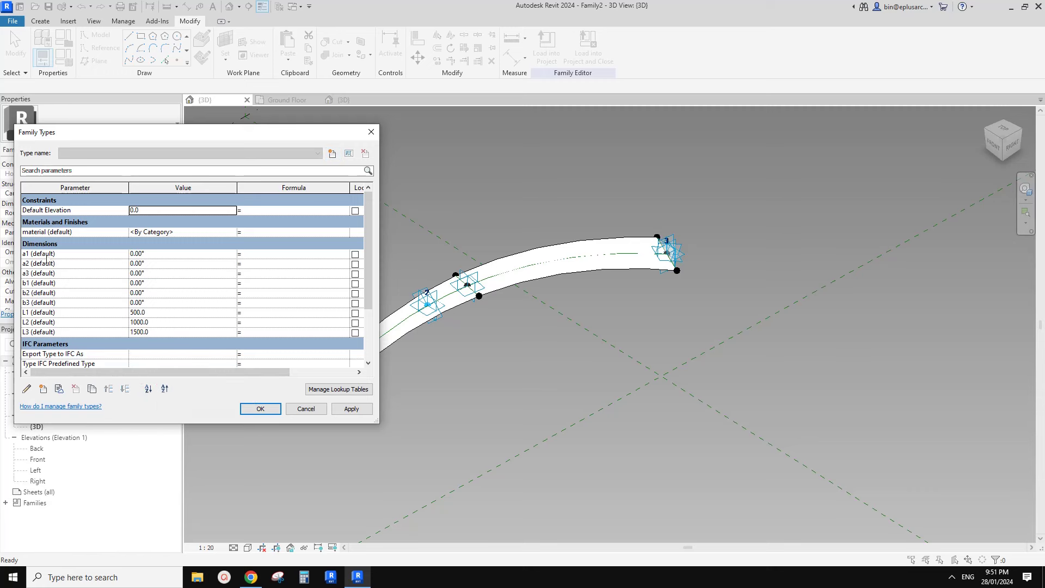
click(269, 409)
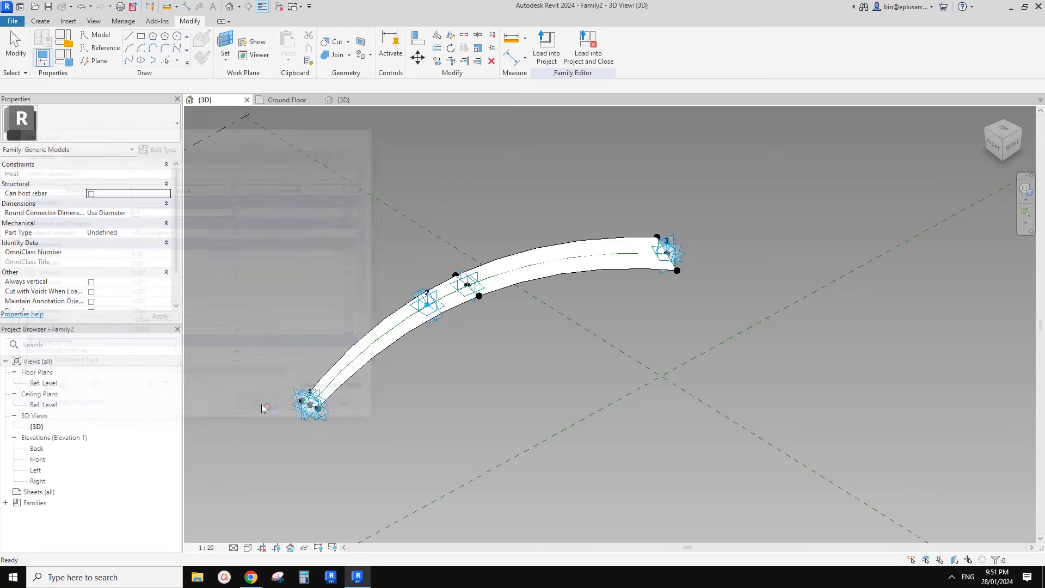
click(541, 58)
click(465, 264)
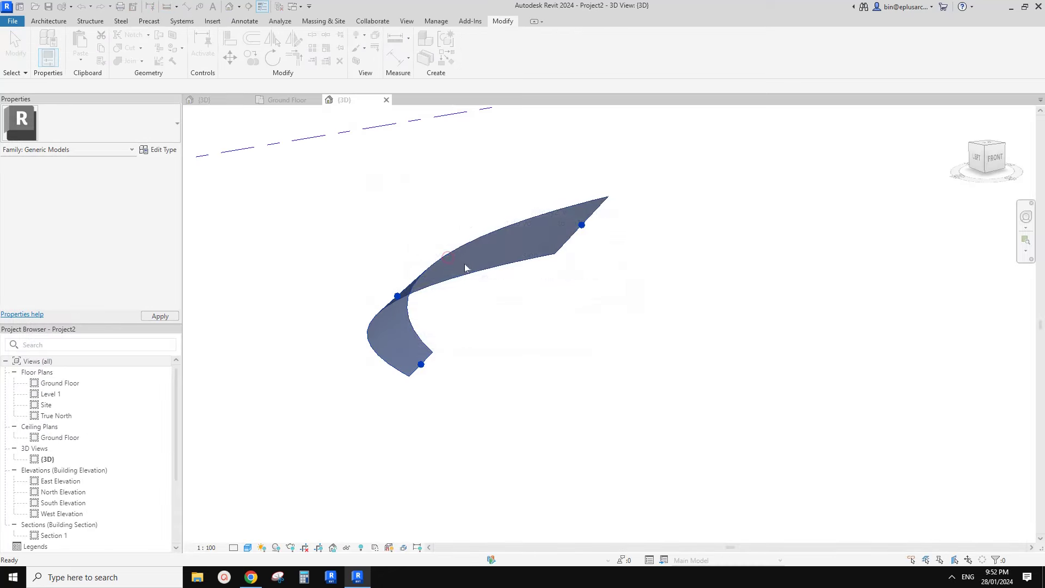
Step: Raise adaptive point 2 of the placed ribbon vertically so its middle arches above the ground floor
click(496, 235)
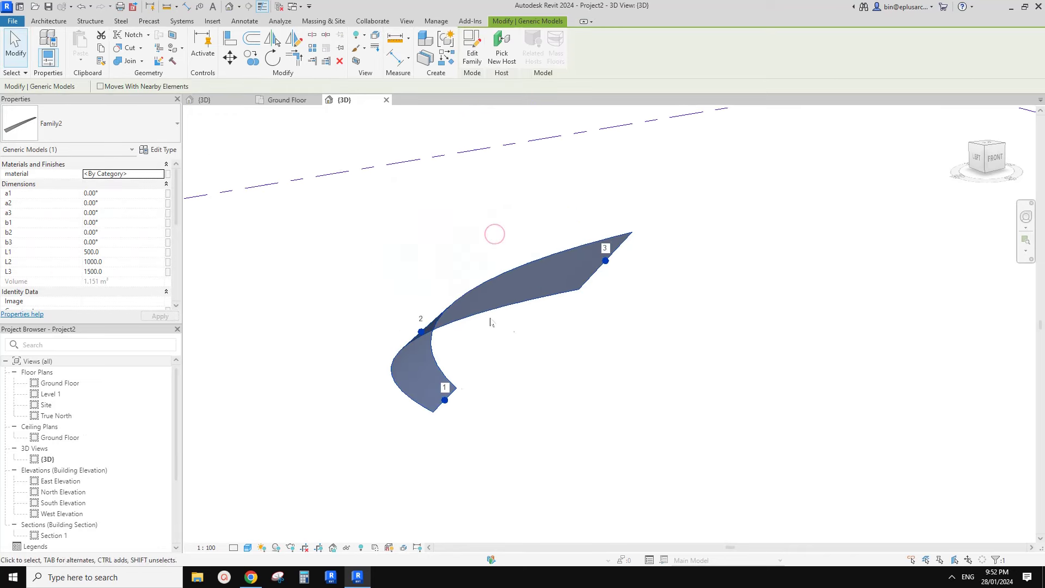
mouse_move(491, 322)
shift+middle_down()
mouse_move(541, 324)
mouse_move(505, 321)
shift+middle_up()
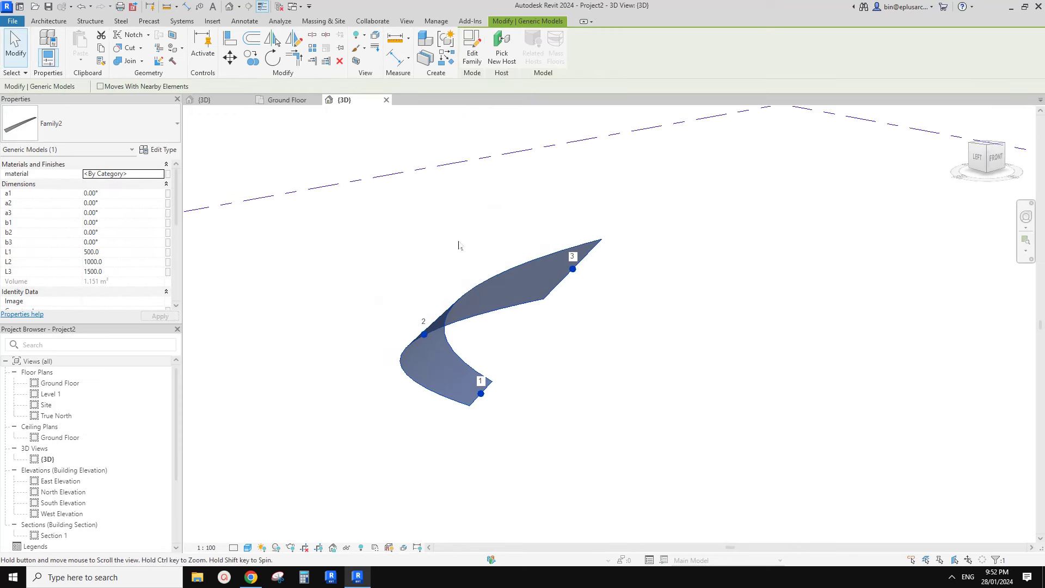
shift+middle_drag(459, 245, 399, 295)
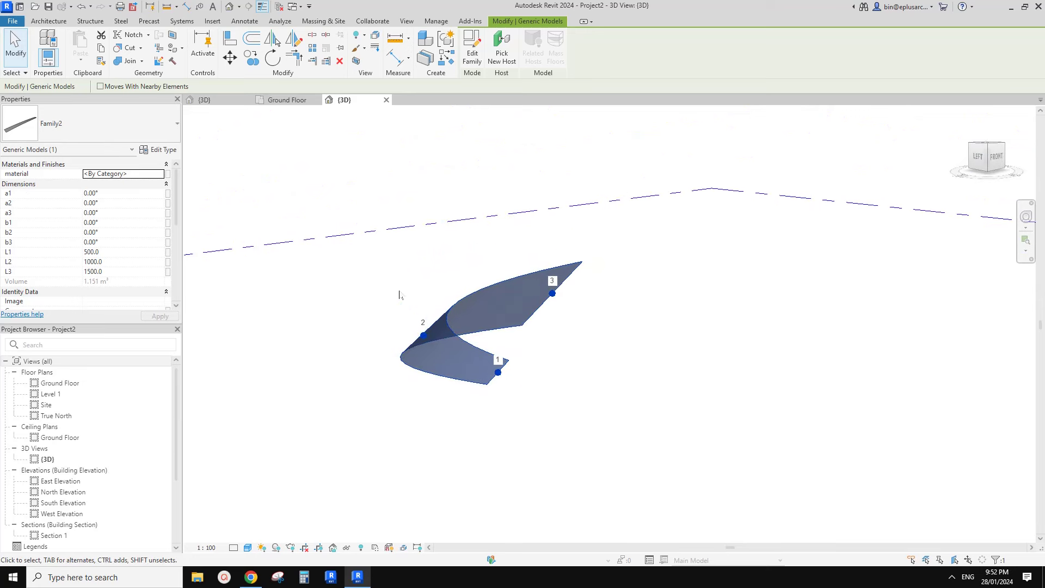
scroll(415, 331, up, 2)
click(404, 333)
click(432, 341)
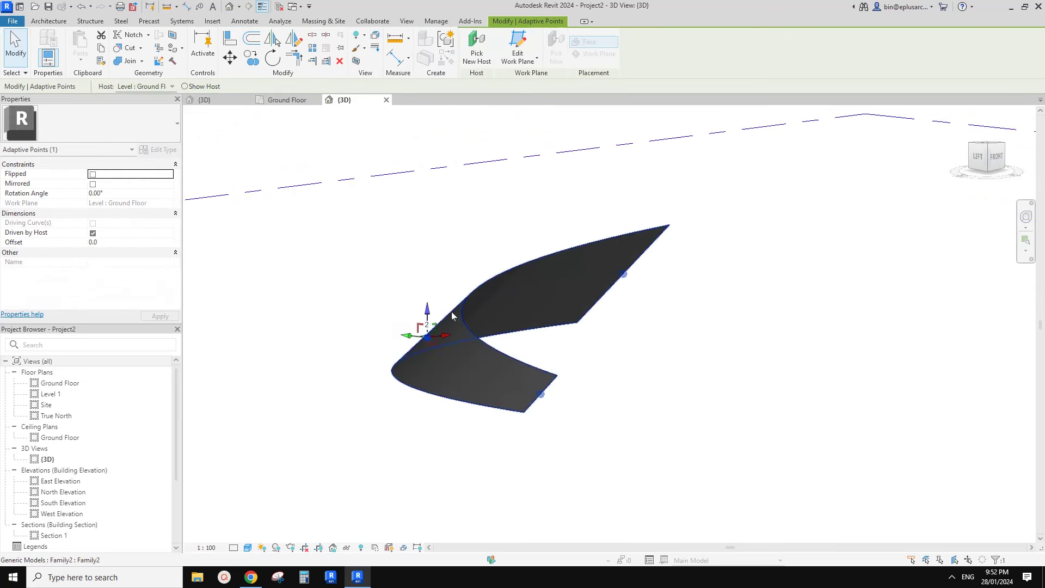
drag(427, 311, 425, 201)
shift+middle_drag(425, 207, 458, 321)
scroll(446, 354, down, 2)
scroll(688, 256, up, 1)
Step: Raise adaptive point 3 at the ribbon's wide end vertically above the ground floor
click(692, 253)
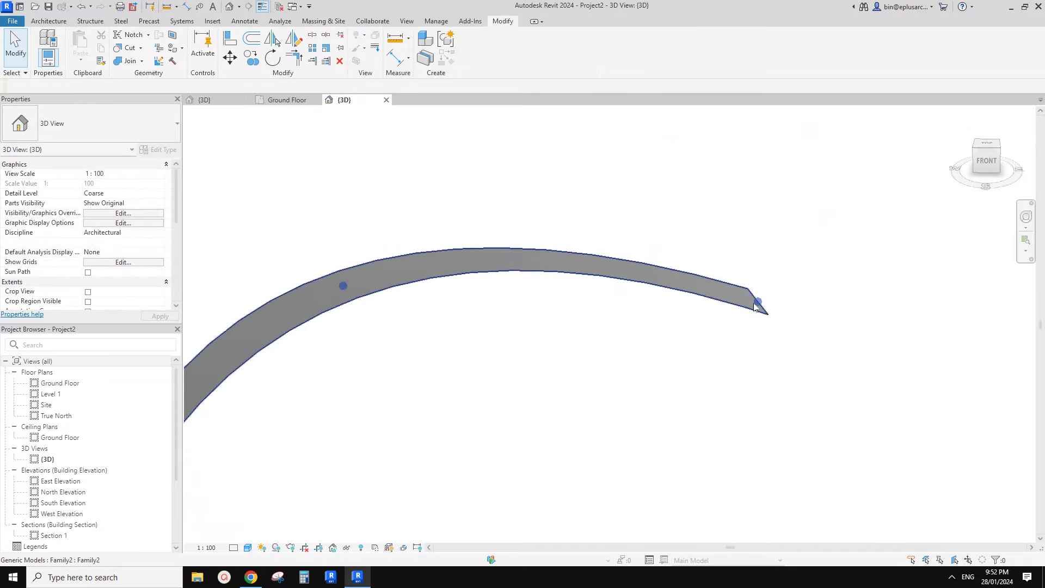
click(758, 301)
shift+middle_drag(758, 301, 560, 289)
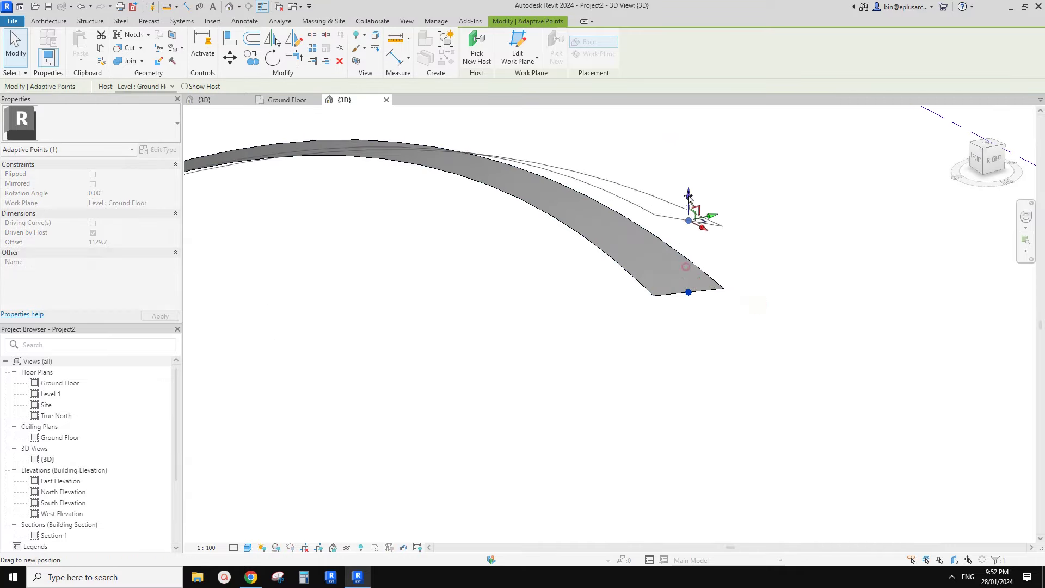
shift+middle_drag(689, 202, 695, 254)
Step: Set the placed ribbon's length parameters L1 to 10 and L2 to 600
click(787, 291)
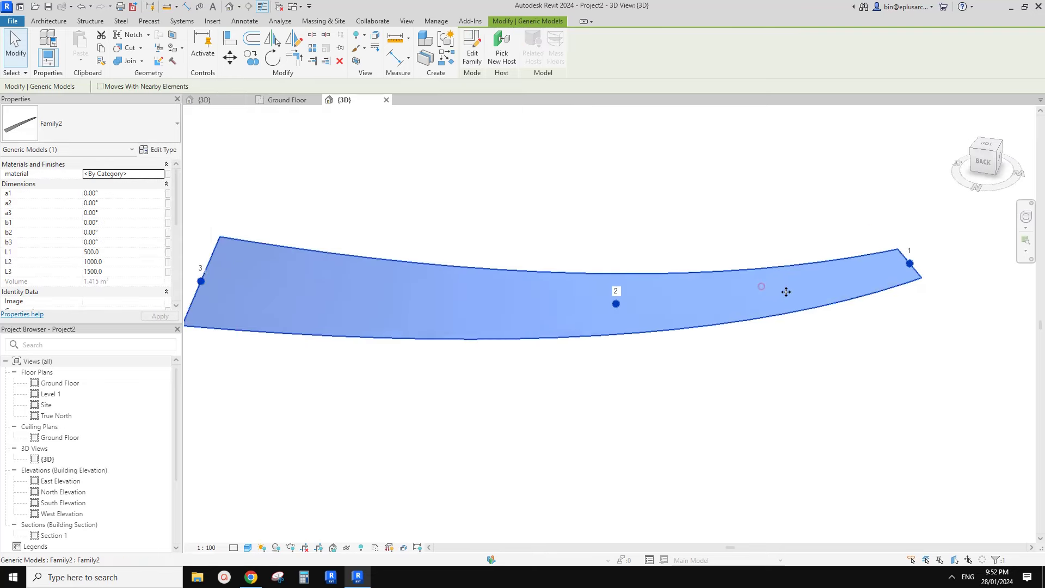
shift+middle_drag(787, 292, 868, 270)
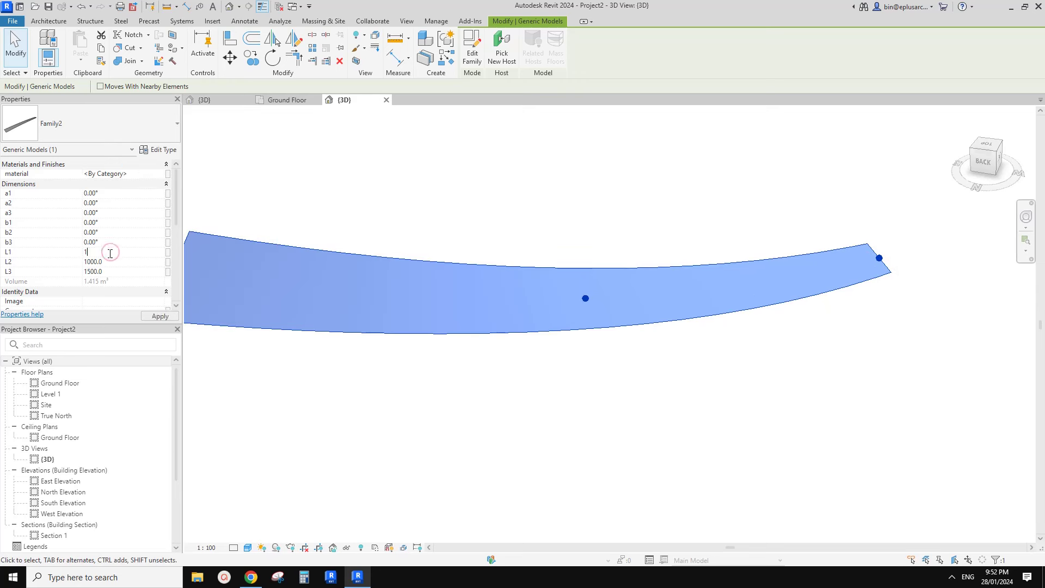
text(0)
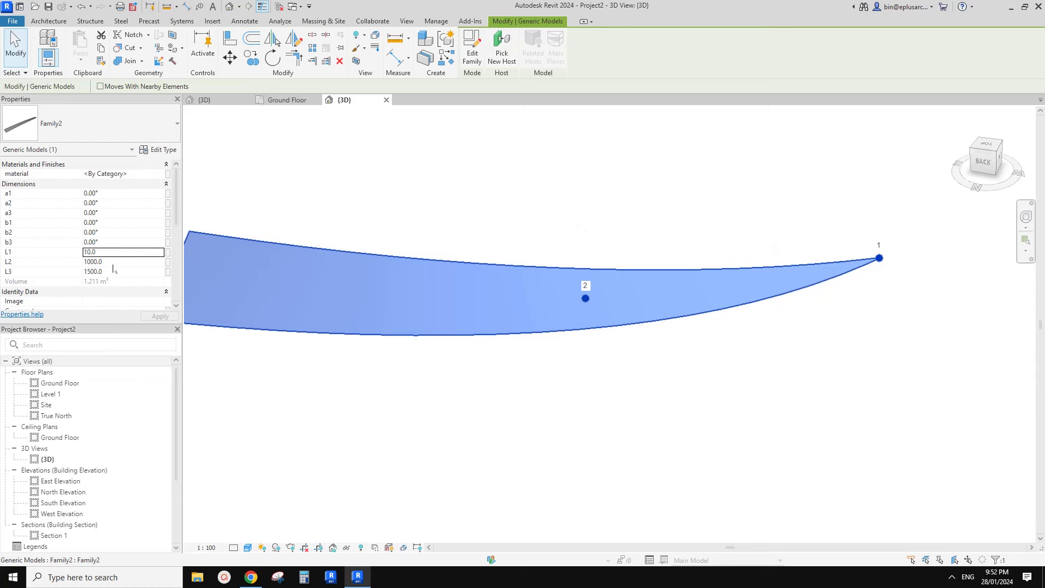
click(113, 262)
double_click(128, 263)
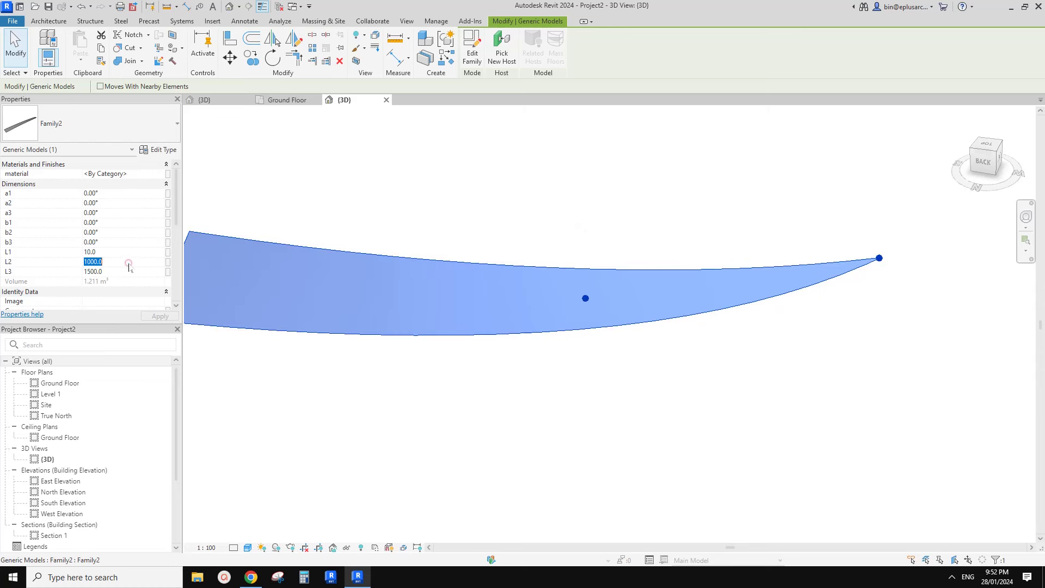
Step: Try the ribbon's b3 rotation angle at 45° and 90°, and reset it to 0°
shift+middle_drag(365, 225, 567, 262)
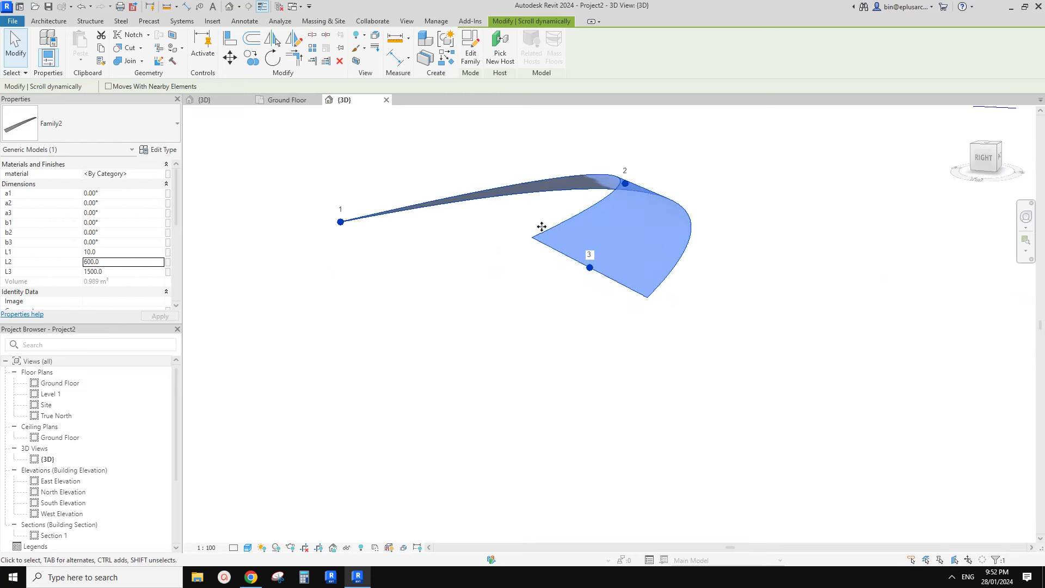
scroll(612, 273, up, 3)
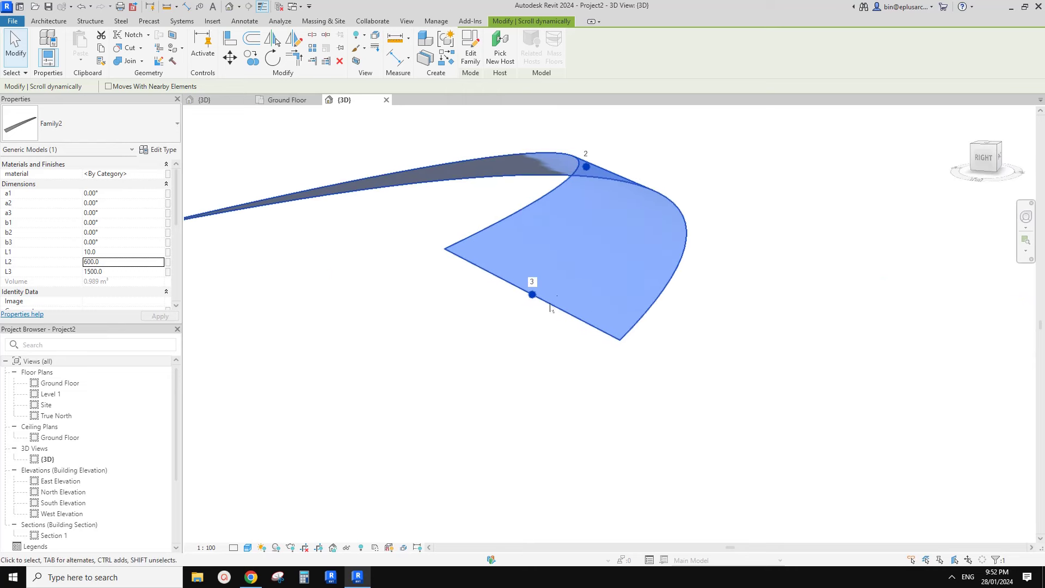
middle_drag(509, 252, 512, 264)
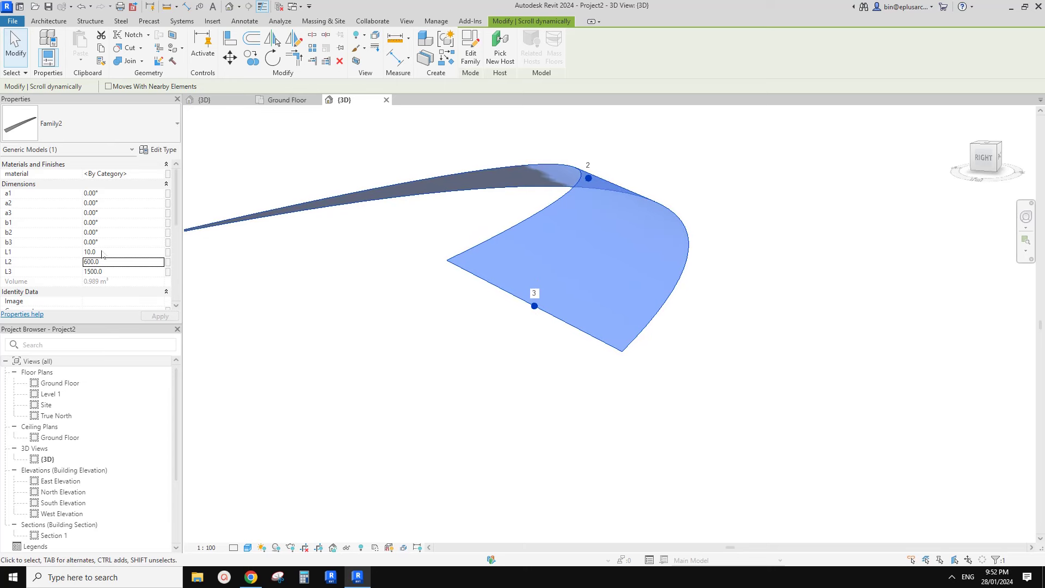
click(113, 245)
text(-45)
key(Return)
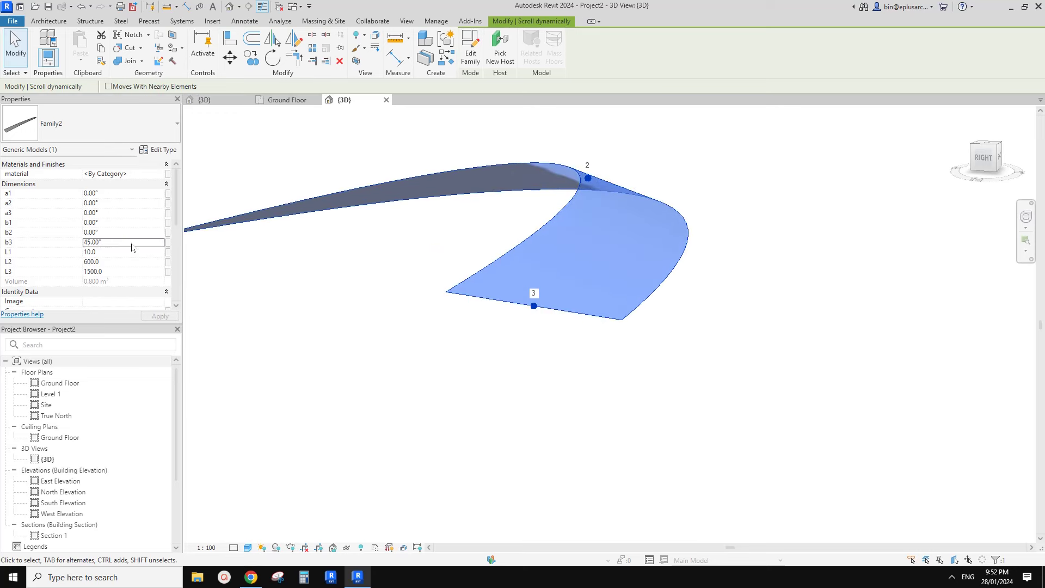
text(90)
key(Return)
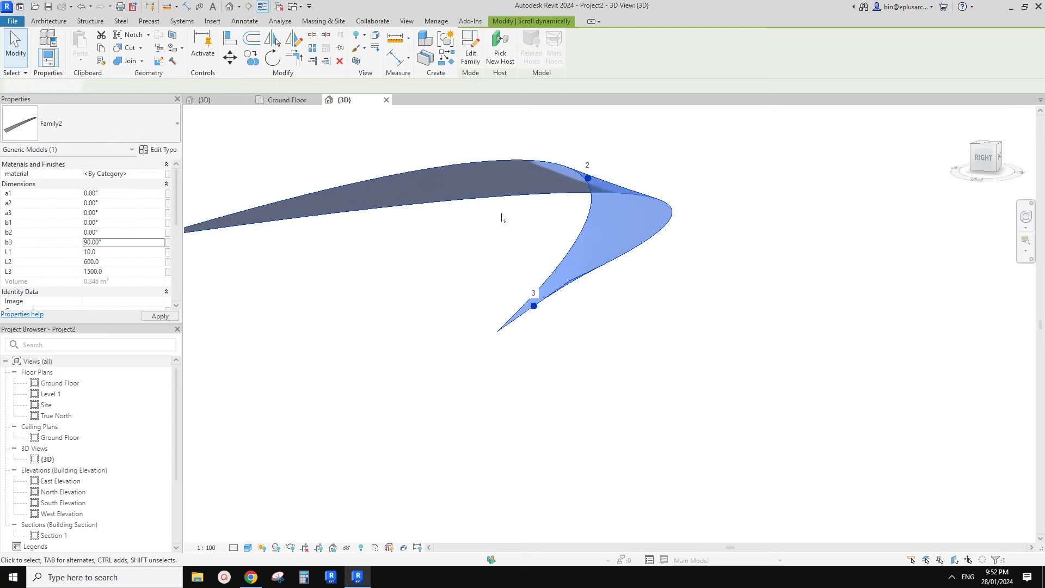
shift+middle_drag(571, 247, 620, 228)
text(0)
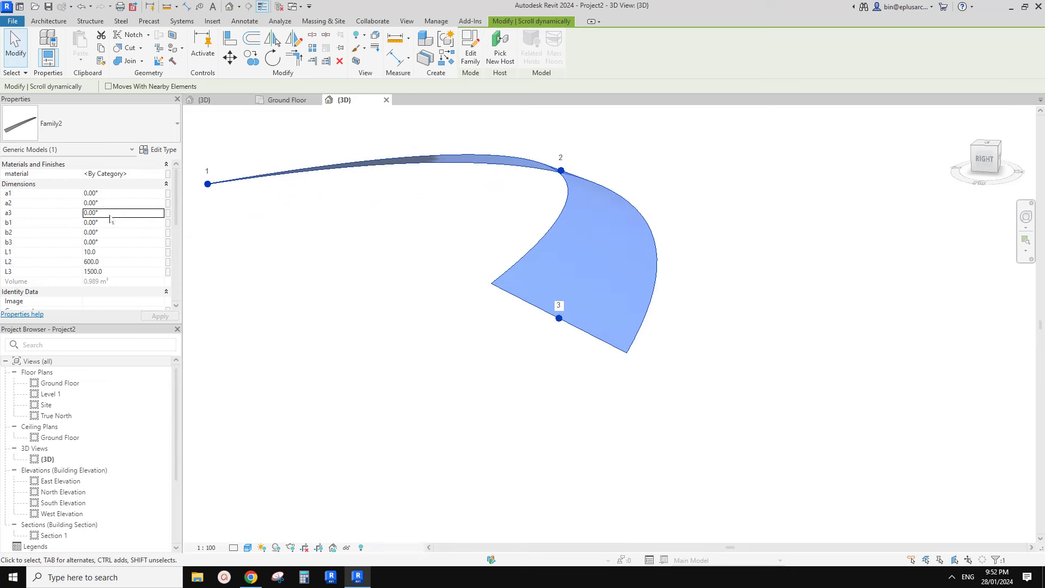
Step: Set the placed ribbon's a3 and a2 rotation angles to 45°
text(45)
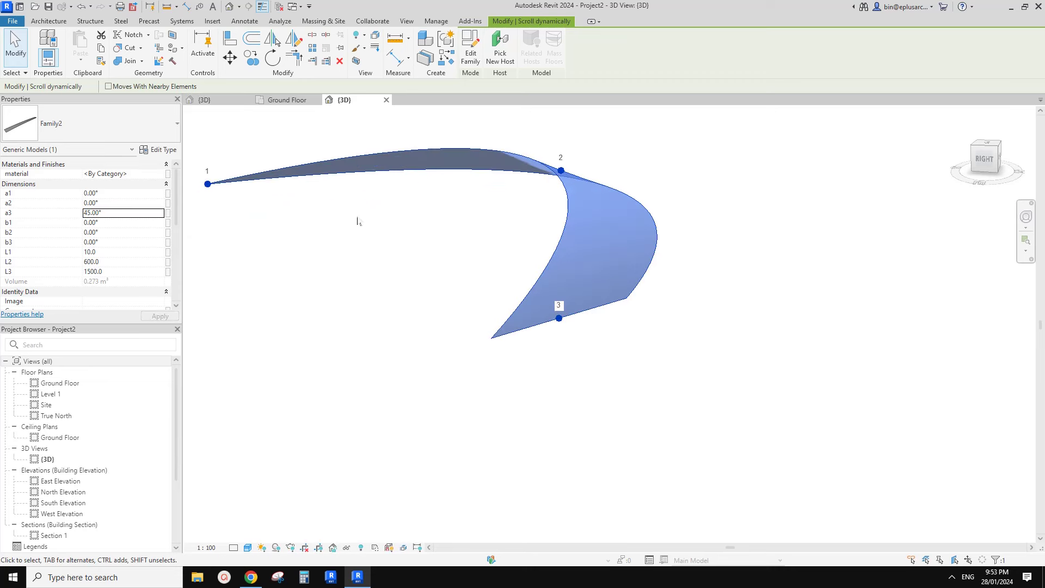
scroll(416, 237, down, 2)
shift+middle_drag(435, 236, 517, 260)
scroll(546, 229, up, 2)
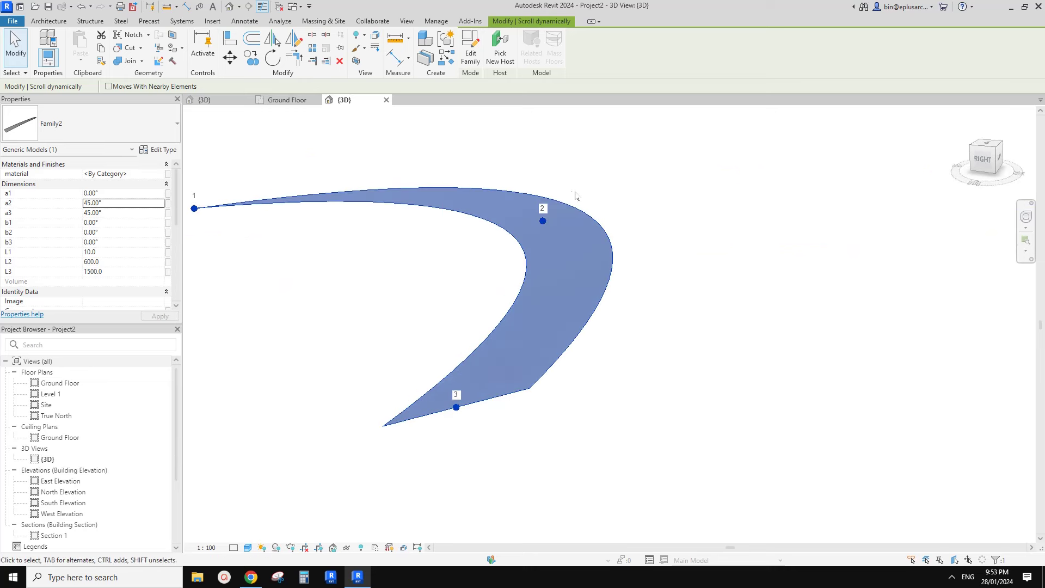
Step: Try the ribbon's a2 rotation angle at 90° and 30°, and return it to 45°
shift+middle_drag(501, 144, 236, 201)
click(128, 203)
text(90)
key(Return)
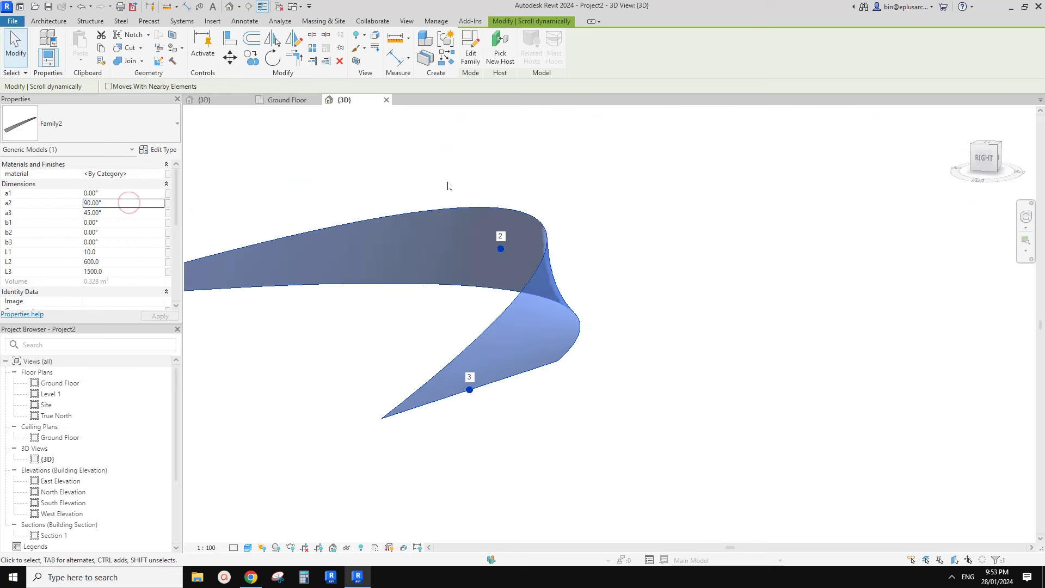
shift+middle_drag(448, 185, 358, 199)
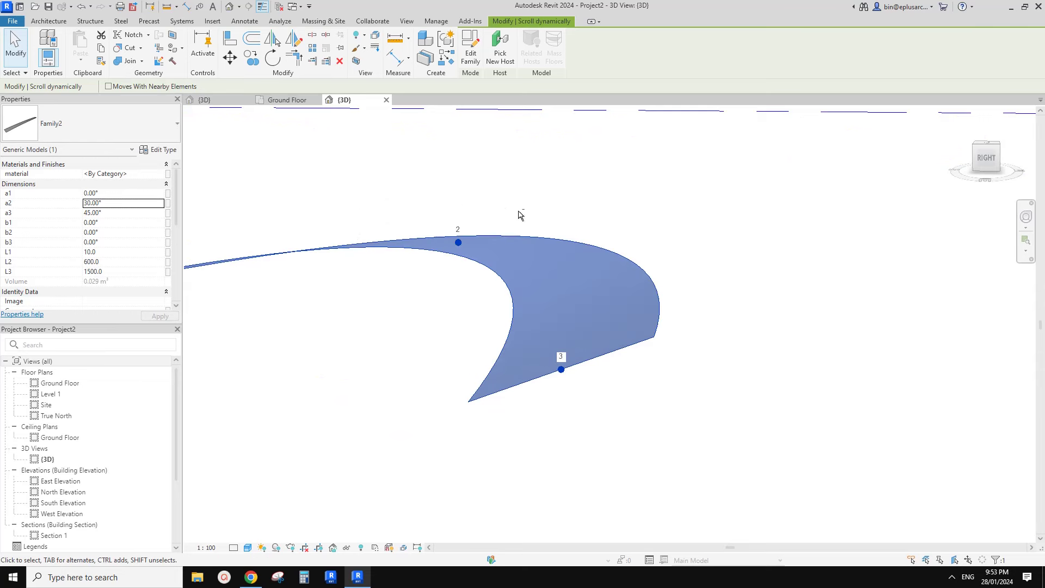
shift+middle_drag(518, 214, 412, 207)
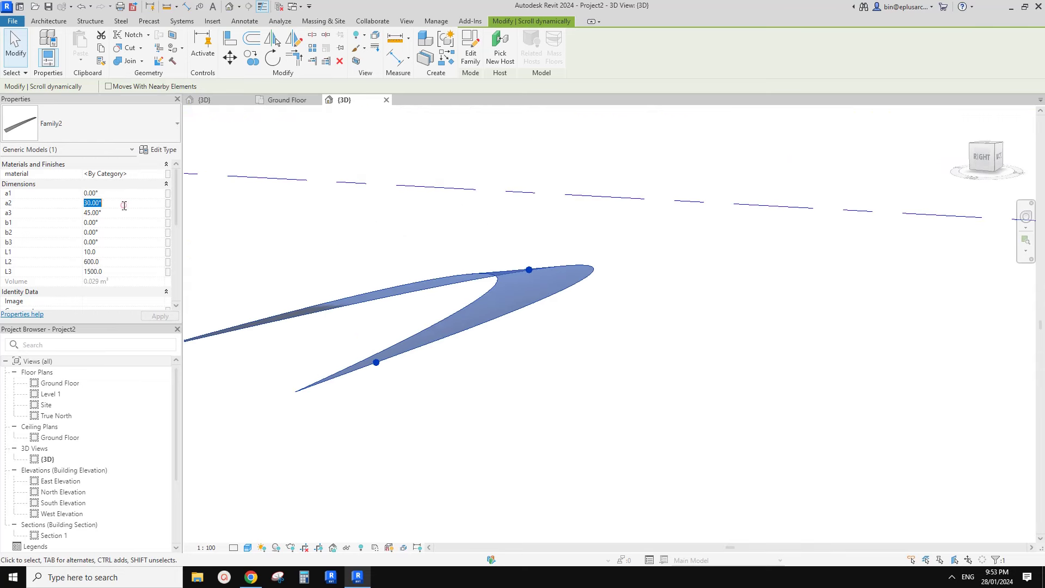
text(45)
key(Return)
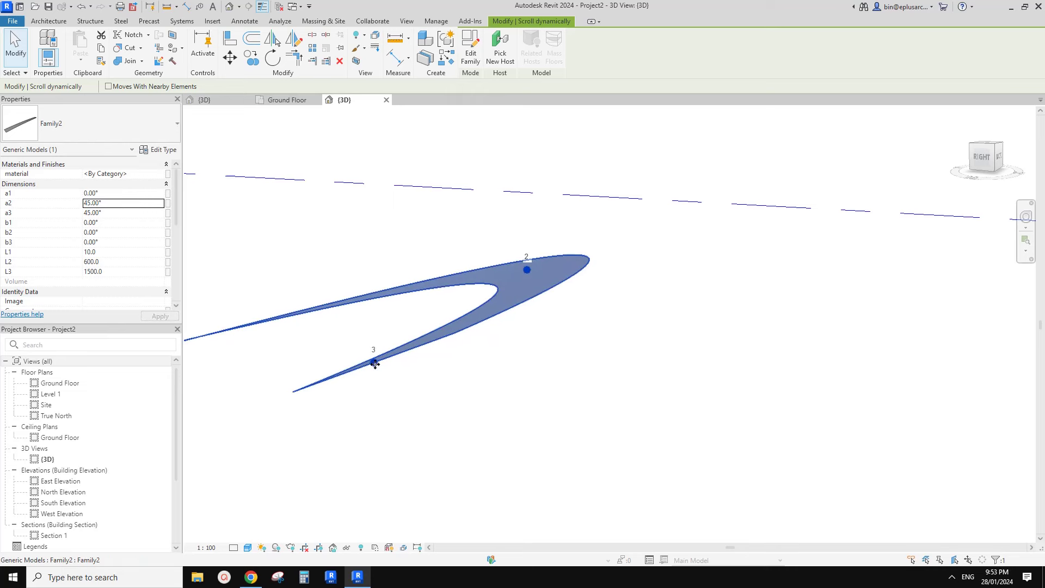
Step: Try the ribbon's a3 rotation angle at 90°, and set it to 80°
click(363, 341)
click(428, 338)
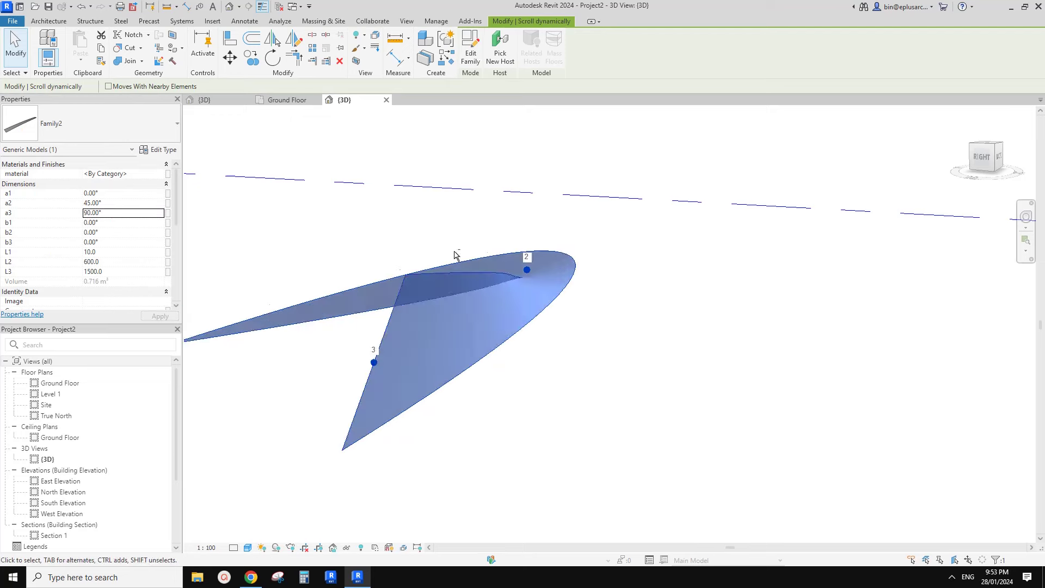
mouse_move(456, 254)
shift+middle_down()
mouse_move(523, 254)
mouse_move(458, 247)
shift+middle_up()
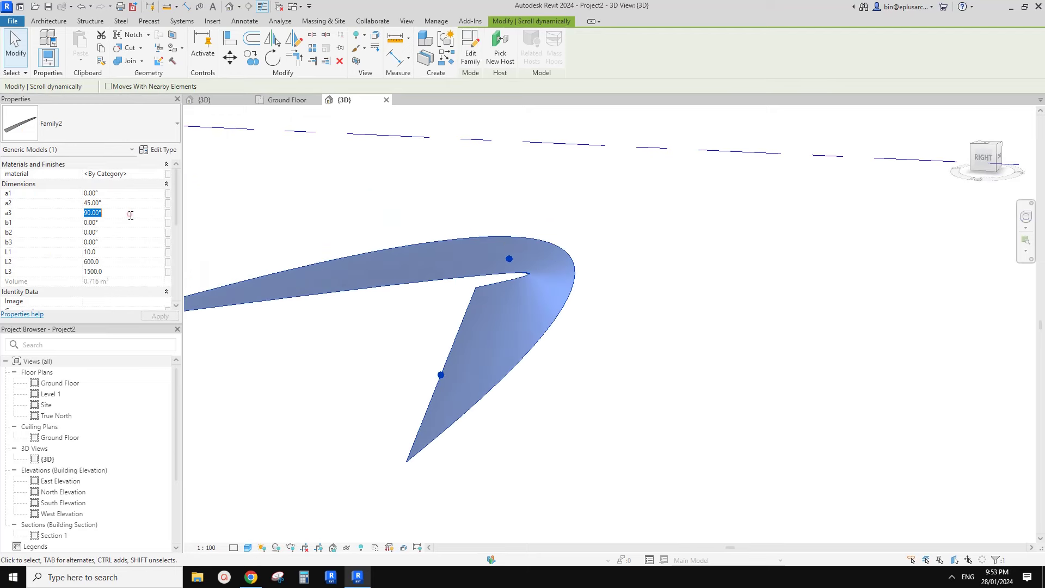
shift+middle_drag(546, 259, 592, 325)
scroll(539, 253, up, 1)
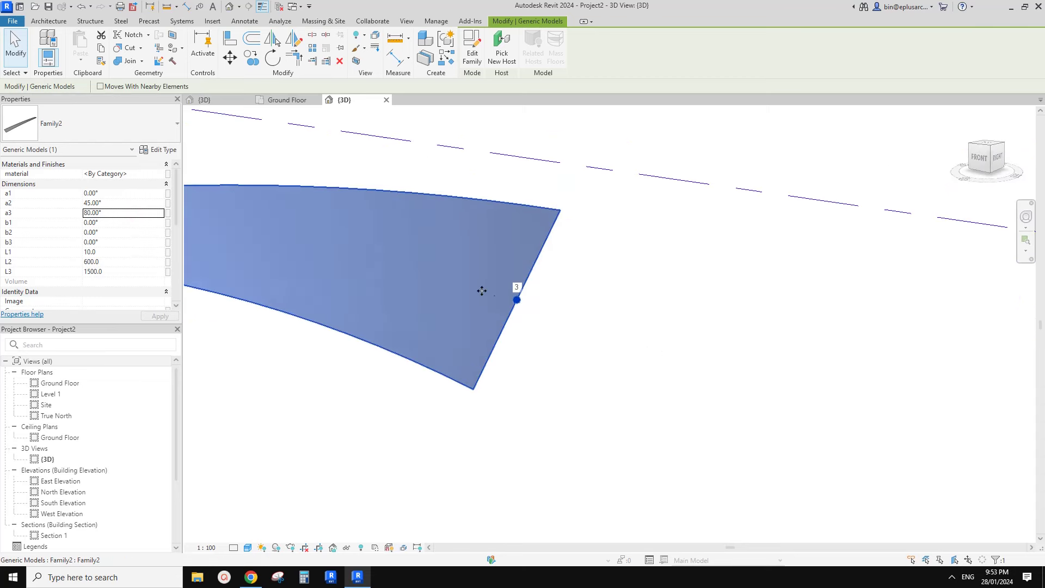
shift+middle_drag(522, 288, 478, 269)
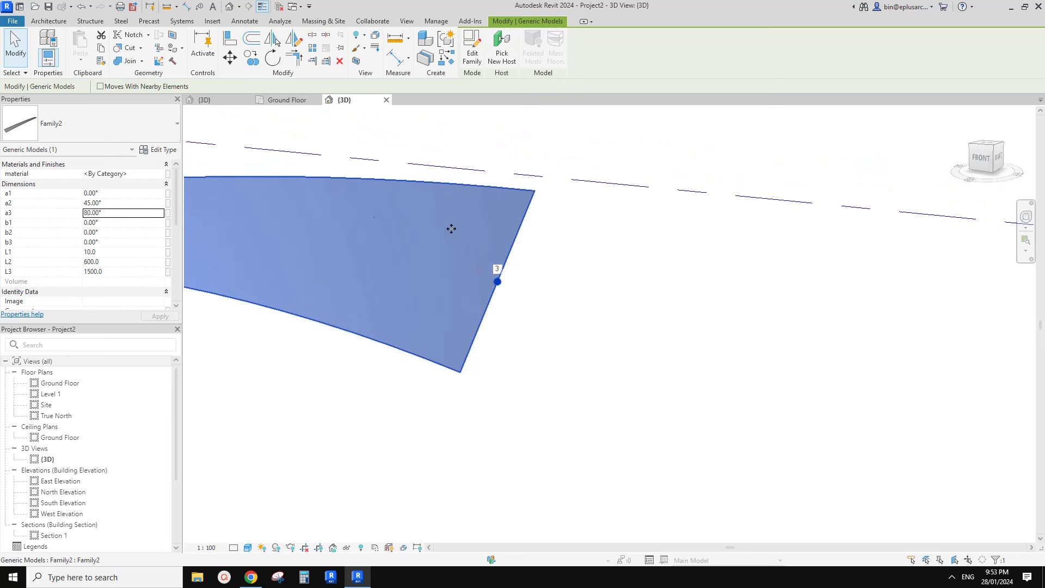
Step: Try the ribbon's b3 rotation angle at 45°, and set it to -45°
click(109, 243)
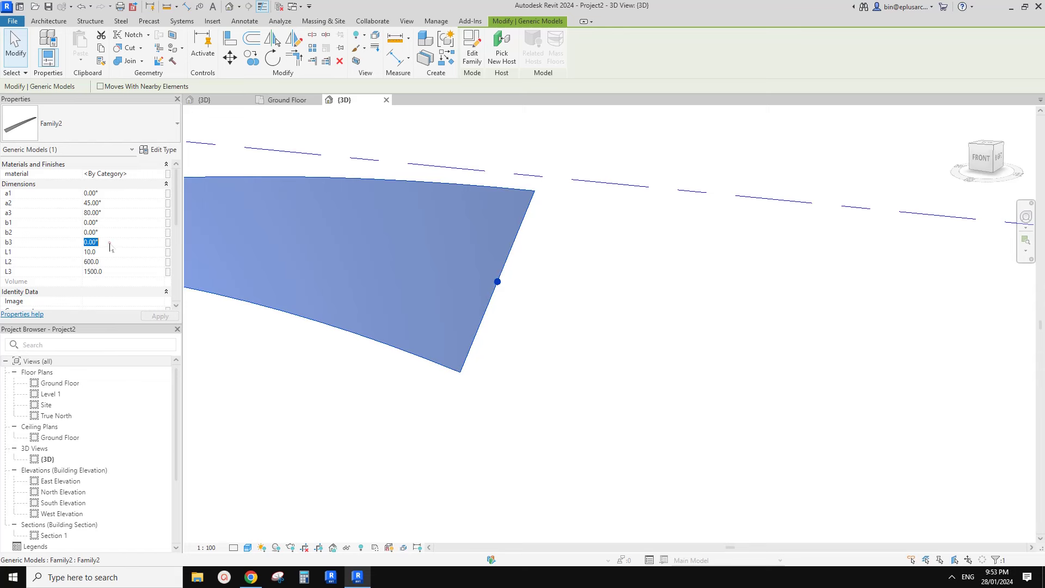
text(45)
shift+middle_drag(450, 229, 370, 231)
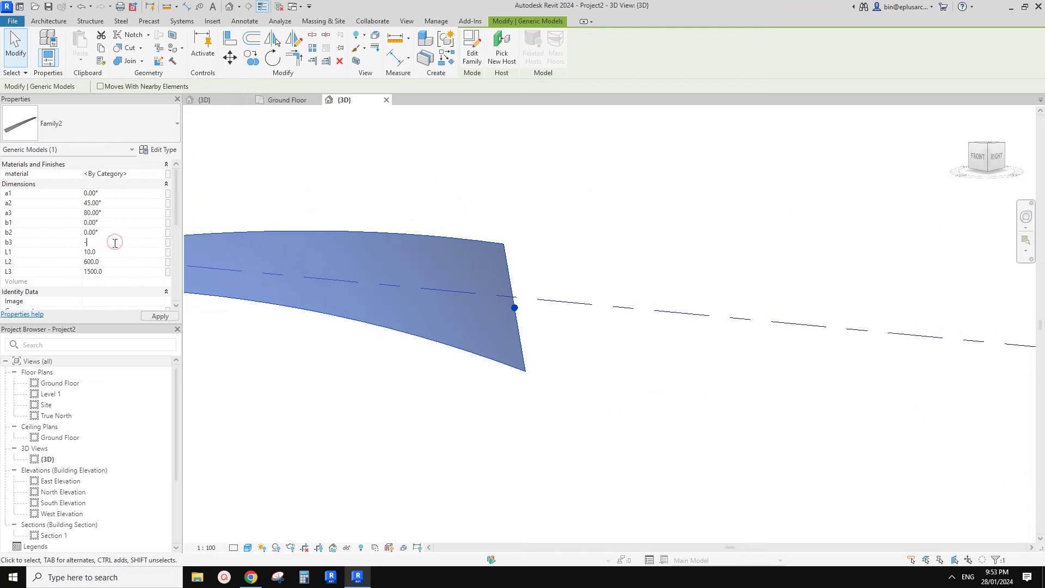
shift+middle_drag(428, 287, 512, 301)
scroll(339, 294, up, 3)
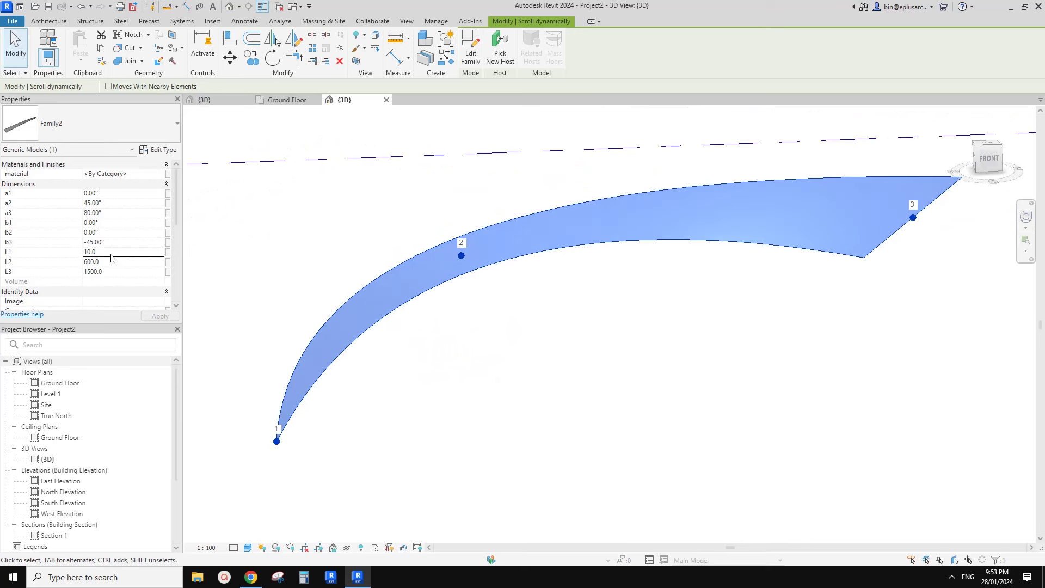
Step: Set the ribbon's L1 length to 300 and check its overall shape from above
scroll(389, 235, down, 2)
click(420, 247)
shift+middle_drag(383, 264, 488, 390)
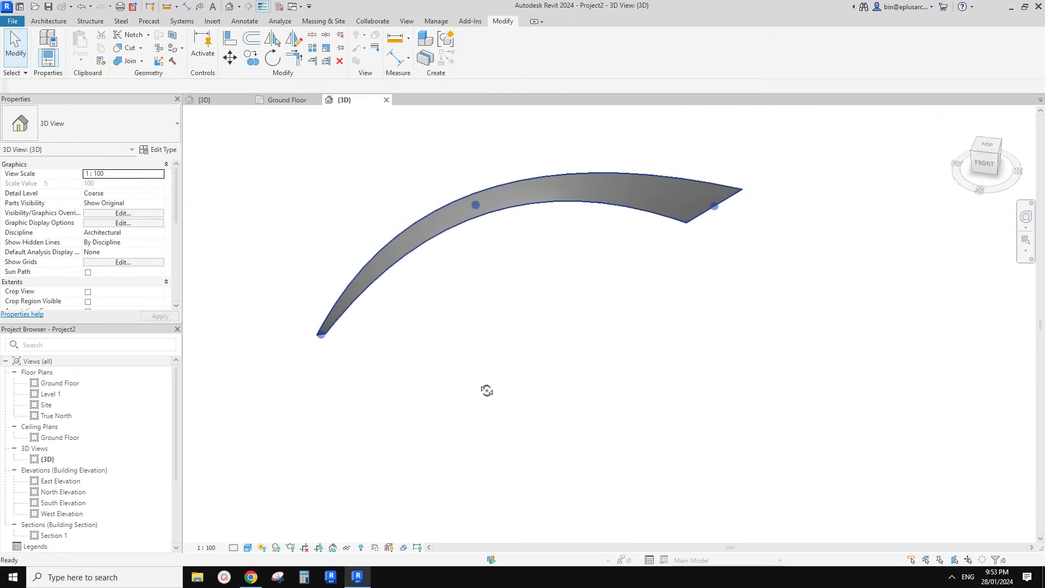
scroll(542, 212, down, 1)
click(542, 208)
scroll(551, 193, down, 1)
middle_drag(550, 192, 463, 312)
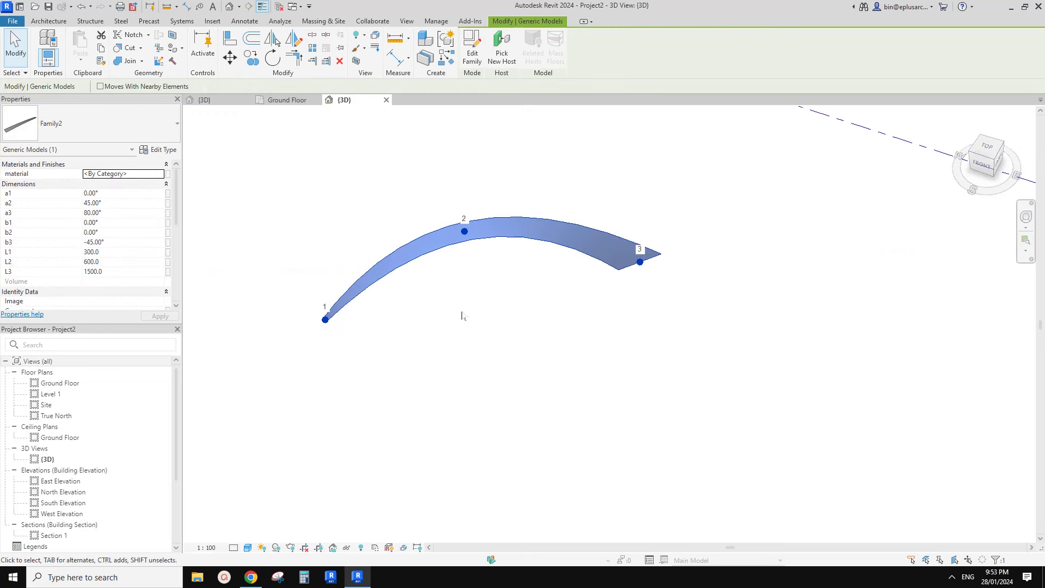
Step: Place three more similar ribbons around the first one, each through three adaptive points on the ground floor
key(c)
key(s)
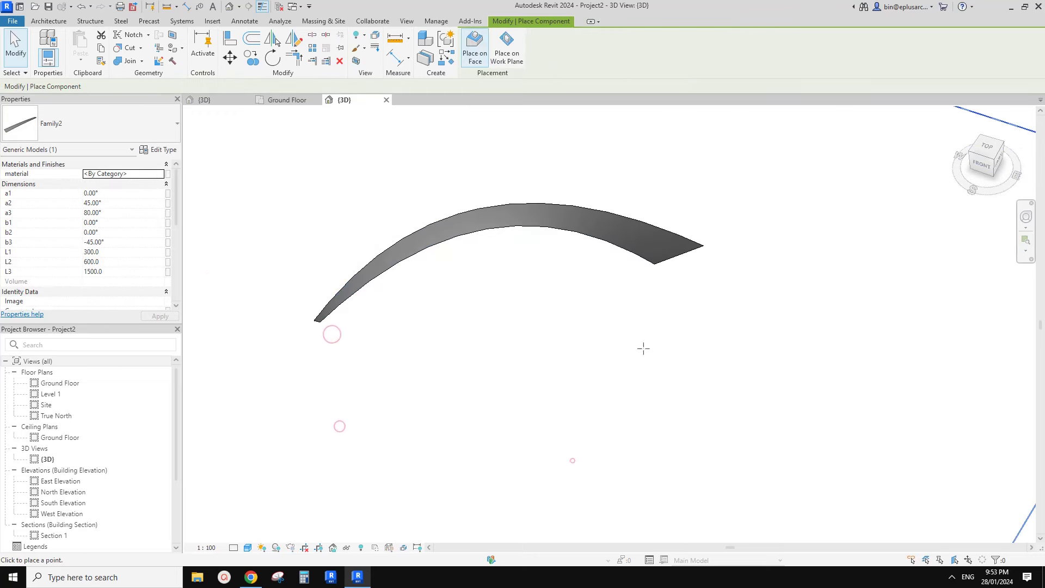
click(376, 338)
click(628, 405)
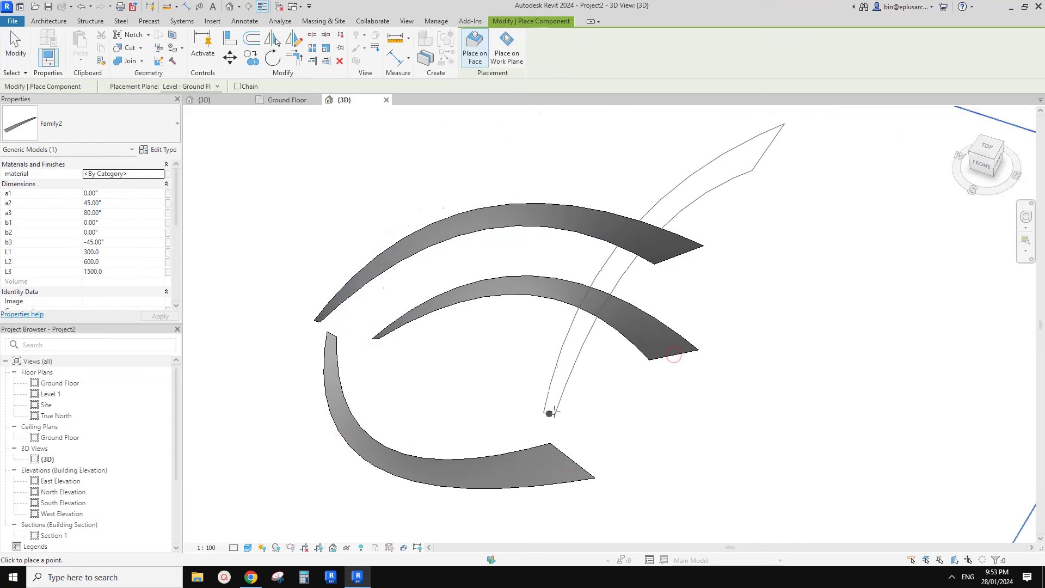
key(Escape)
key(Escape)
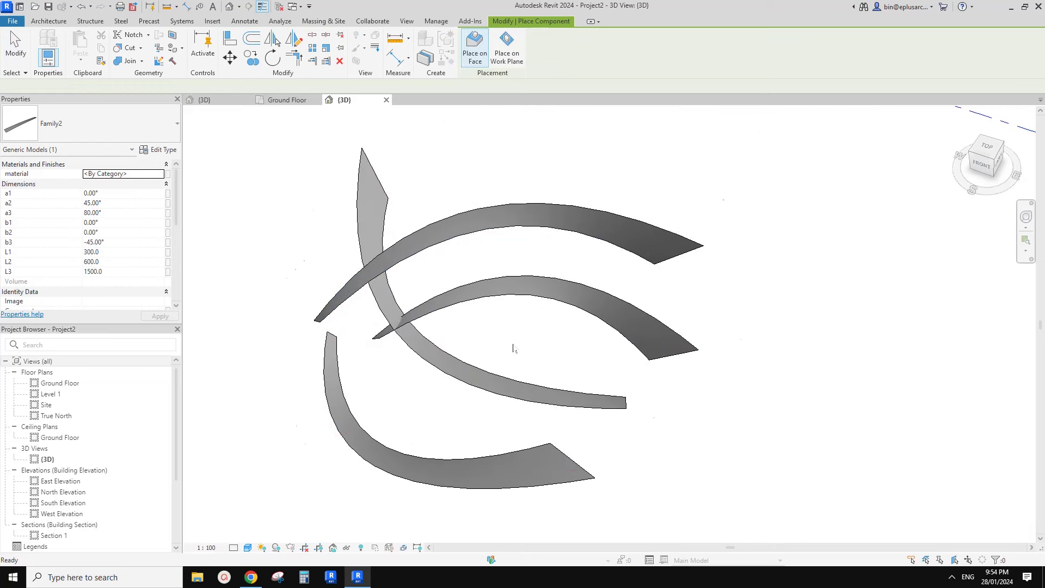
Step: Raise adaptive point 2 of the ribbon crossing the others to an offset of about 1736 above the ground floor
shift+middle_drag(514, 348, 387, 240)
click(489, 264)
shift+middle_drag(493, 272, 414, 305)
key(Escape)
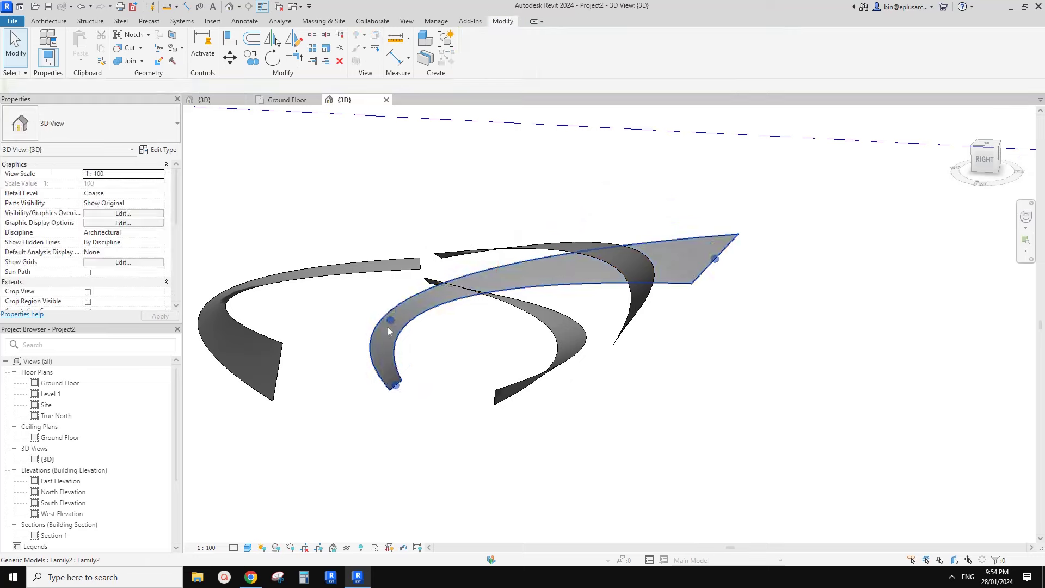
click(388, 323)
drag(387, 294, 433, 231)
shift+middle_drag(591, 256, 651, 270)
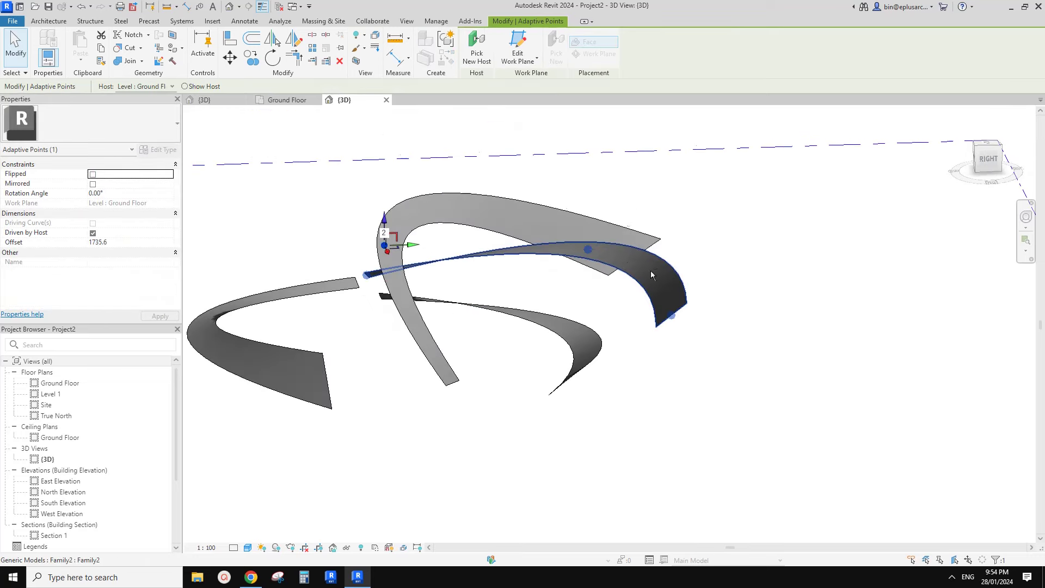
Step: Raise adaptive point 2 of the new ribbon beside the original one vertically so it arches
click(651, 271)
shift+middle_drag(590, 242, 527, 342)
click(564, 313)
click(563, 313)
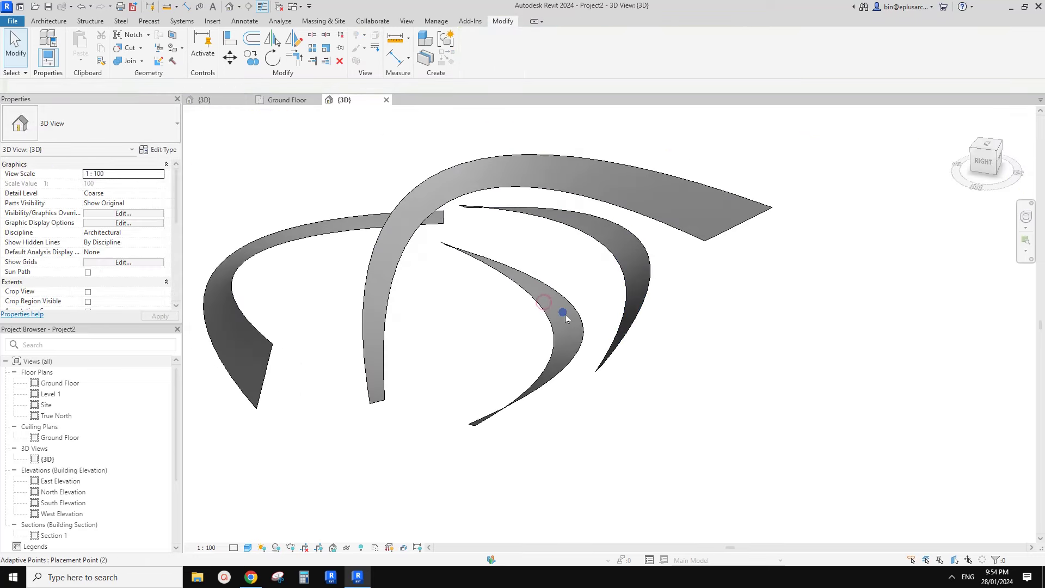
drag(560, 283, 560, 217)
Step: Move adaptive point 2 of the original ribbon horizontally outward to widen its curve
shift+middle_drag(683, 299, 626, 303)
click(626, 275)
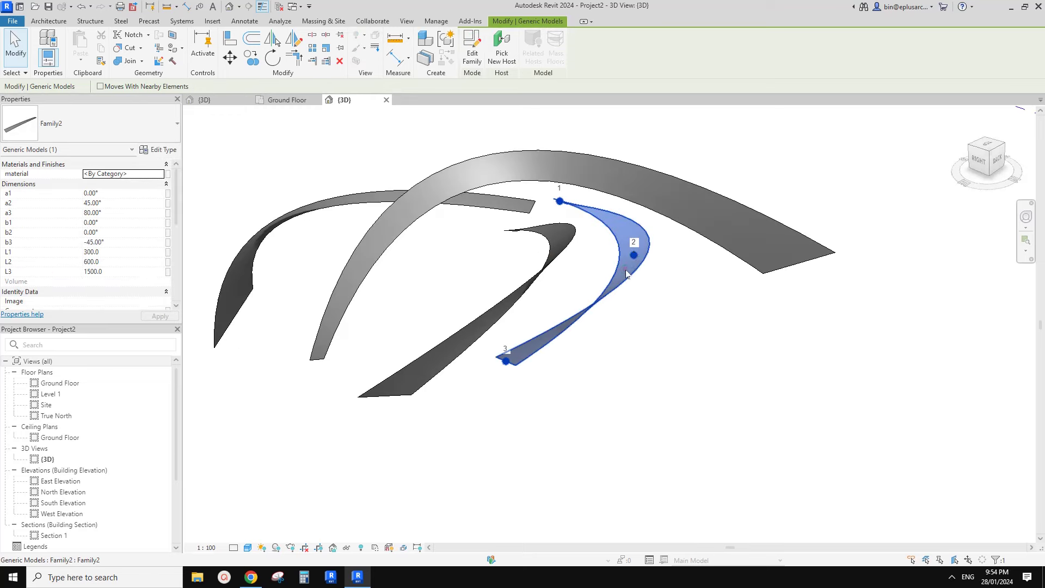
click(634, 255)
drag(656, 262, 709, 269)
shift+middle_drag(709, 275, 768, 302)
scroll(358, 317, down, 1)
Step: Raise adaptive point 2 of the remaining flat ribbon to an offset of about 1147 above the ground floor
click(337, 321)
click(328, 308)
key(Escape)
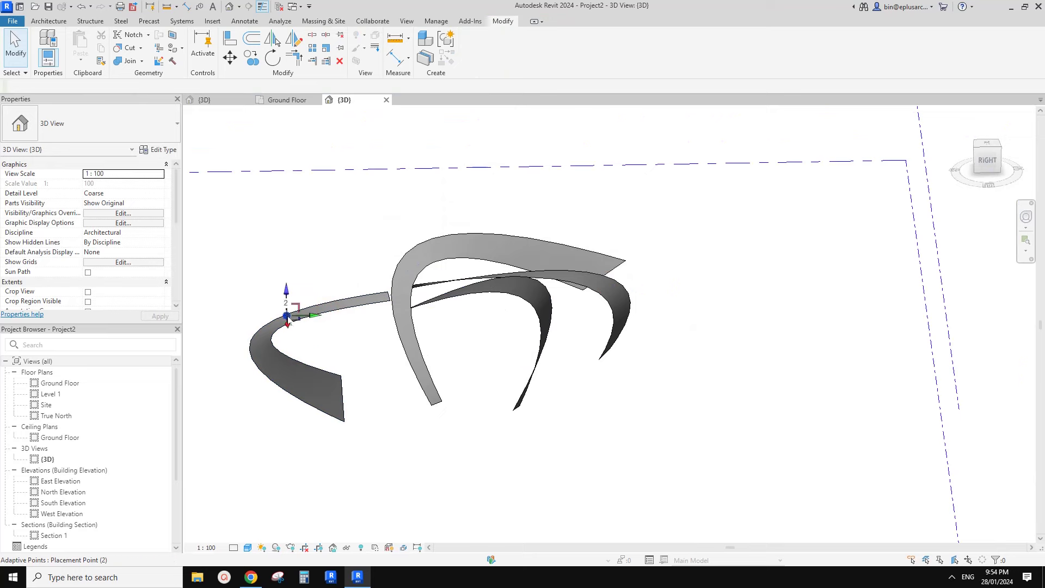
click(285, 303)
shift+middle_drag(286, 303, 412, 321)
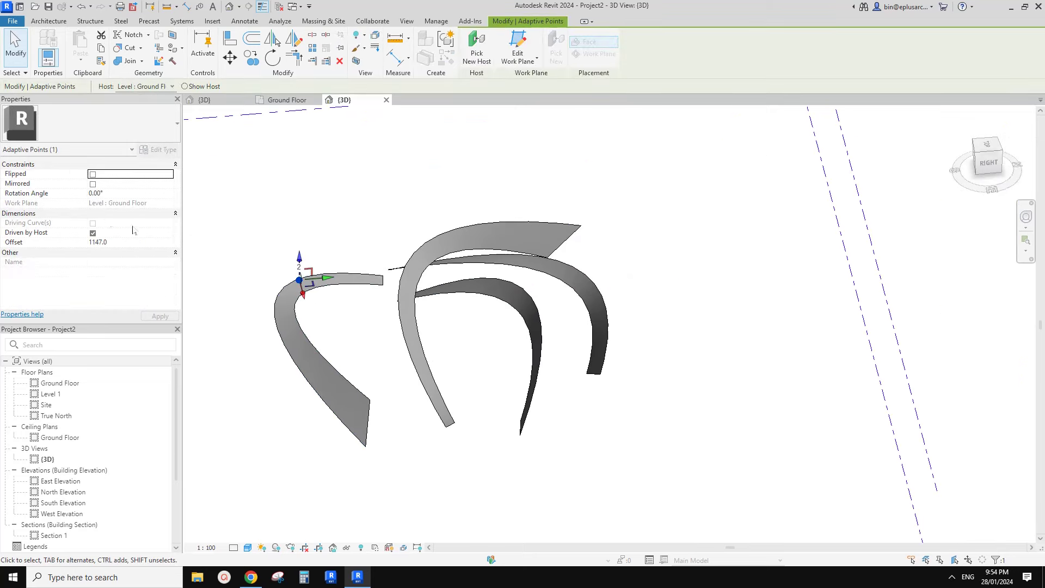
key(Escape)
Step: Set the crossing ribbon's L2 length to 900 and its L3 length to 3000
click(297, 330)
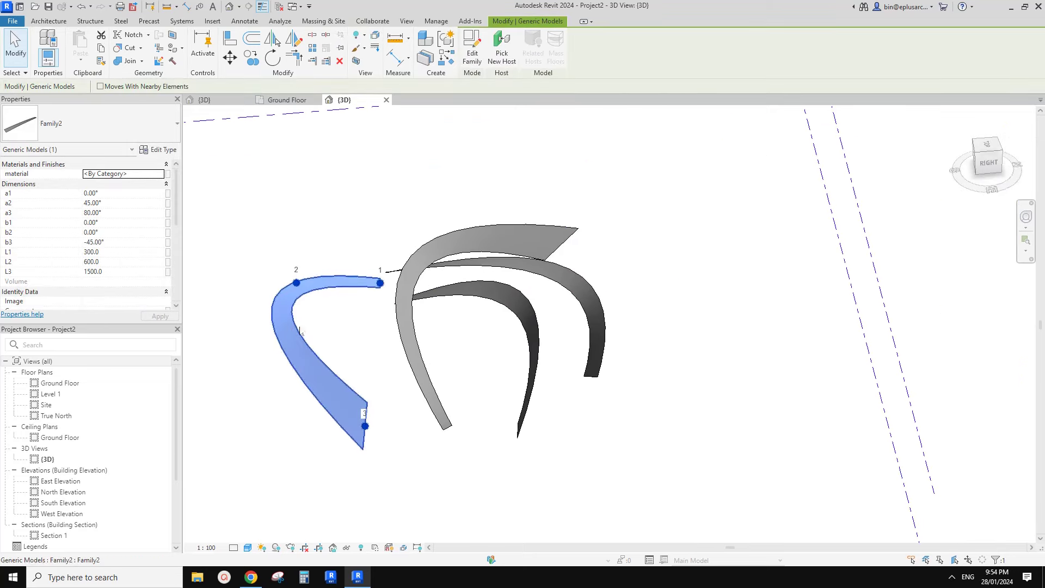
shift+middle_drag(360, 330, 469, 327)
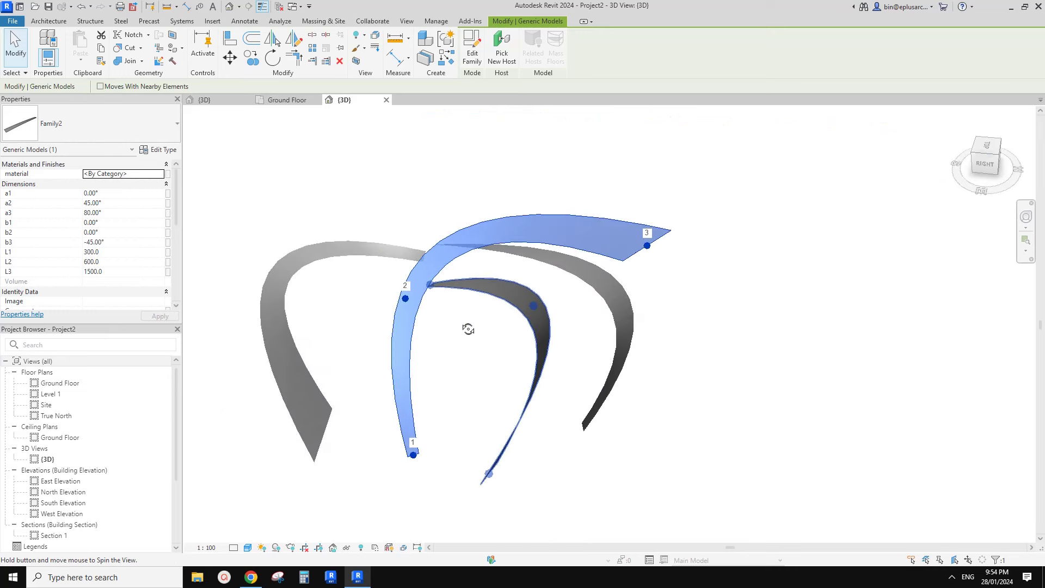
scroll(458, 323, up, 2)
shift+middle_drag(332, 221, 331, 231)
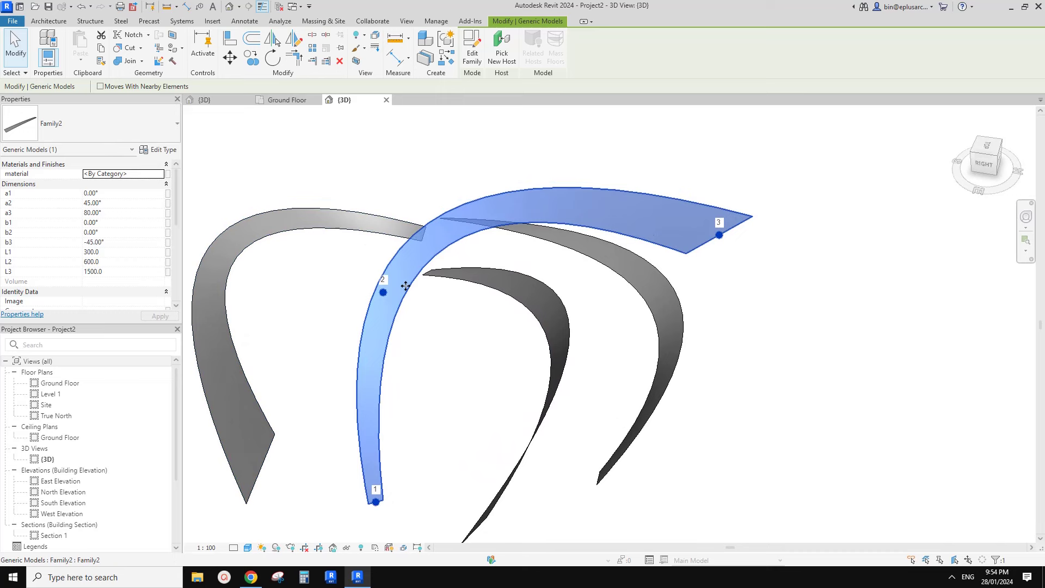
scroll(406, 286, down, 2)
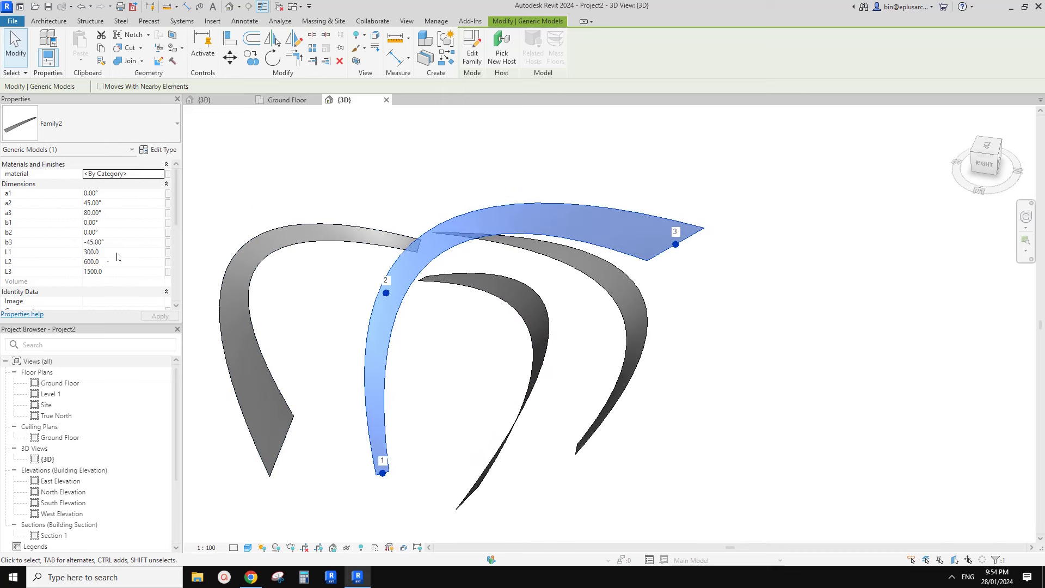
key(Return)
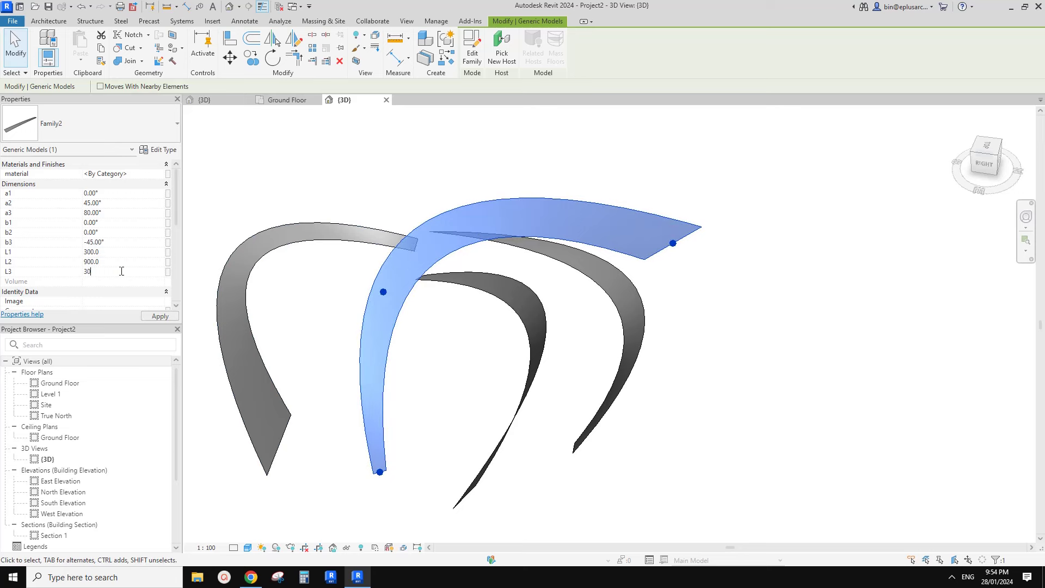
middle_drag(369, 215, 349, 210)
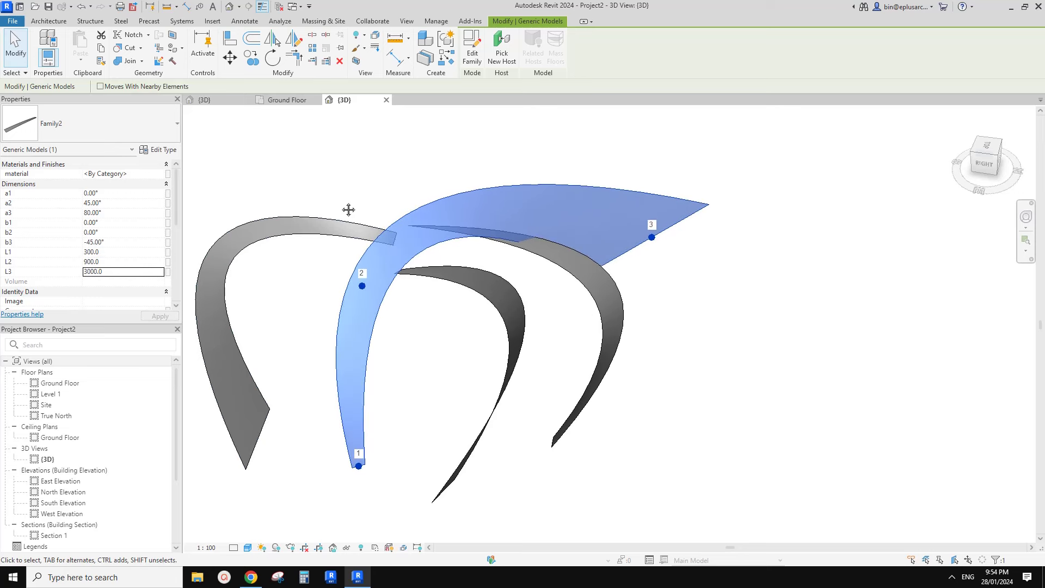
scroll(343, 213, down, 1)
click(359, 209)
Step: Raise adaptive point 3 at the widened end of the crossing ribbon vertically above the ground floor
shift+middle_drag(533, 240, 524, 239)
click(556, 220)
click(628, 242)
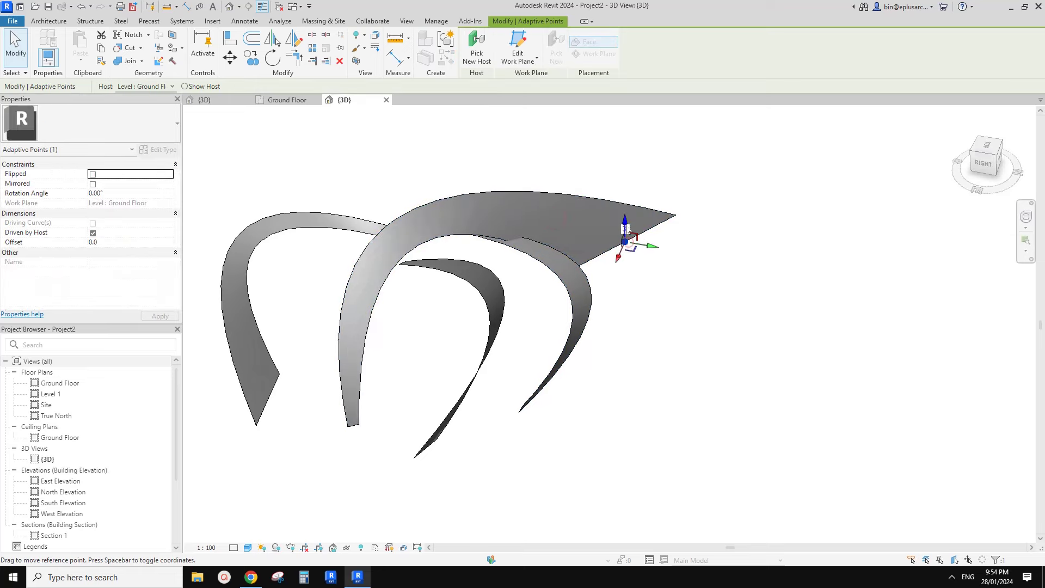
drag(624, 218, 625, 170)
shift+middle_drag(569, 212, 540, 289)
click(660, 277)
scroll(539, 289, up, 1)
click(483, 229)
click(366, 236)
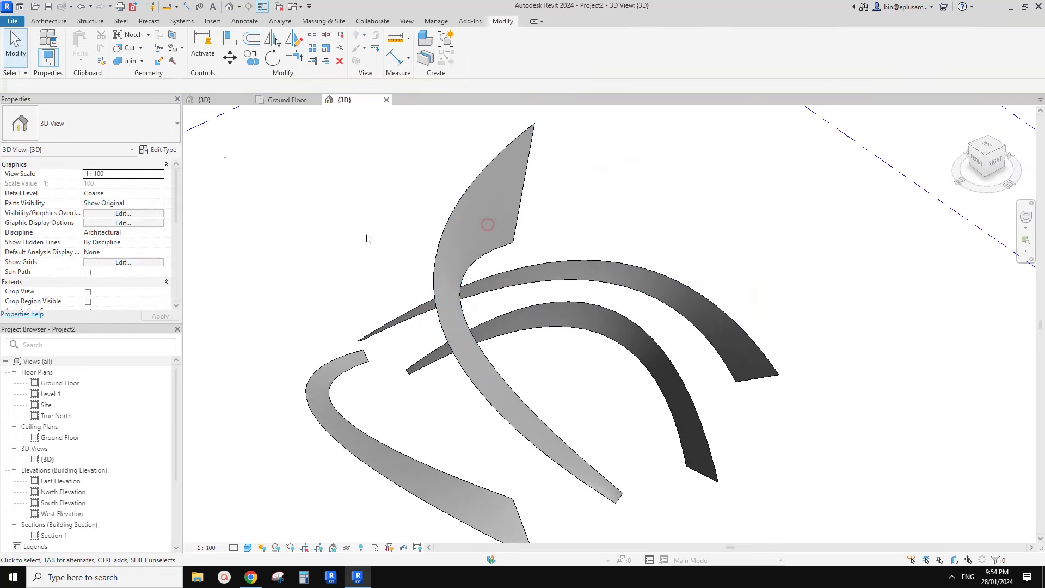
middle_drag(366, 236, 241, 202)
click(372, 179)
middle_drag(230, 144, 238, 157)
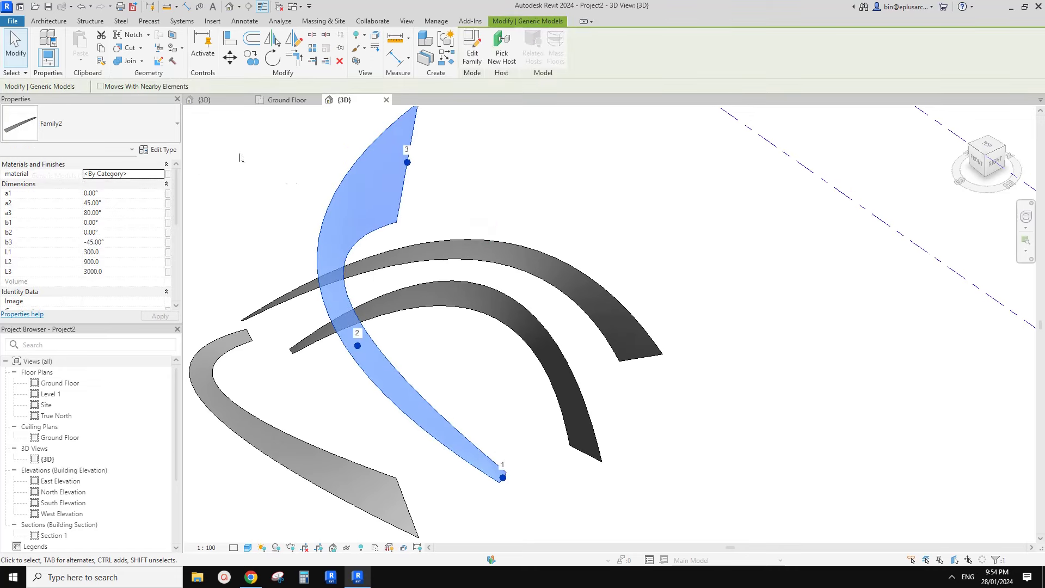
click(238, 156)
Step: Create a Generic - 400mm Roof by Face on the surface of the crossing ribbon
click(36, 19)
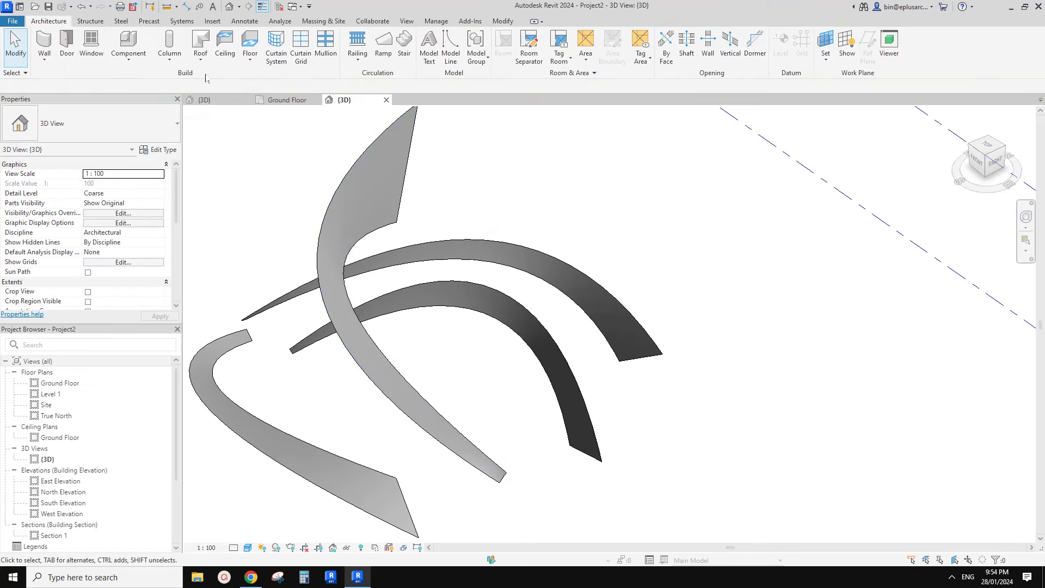
click(200, 55)
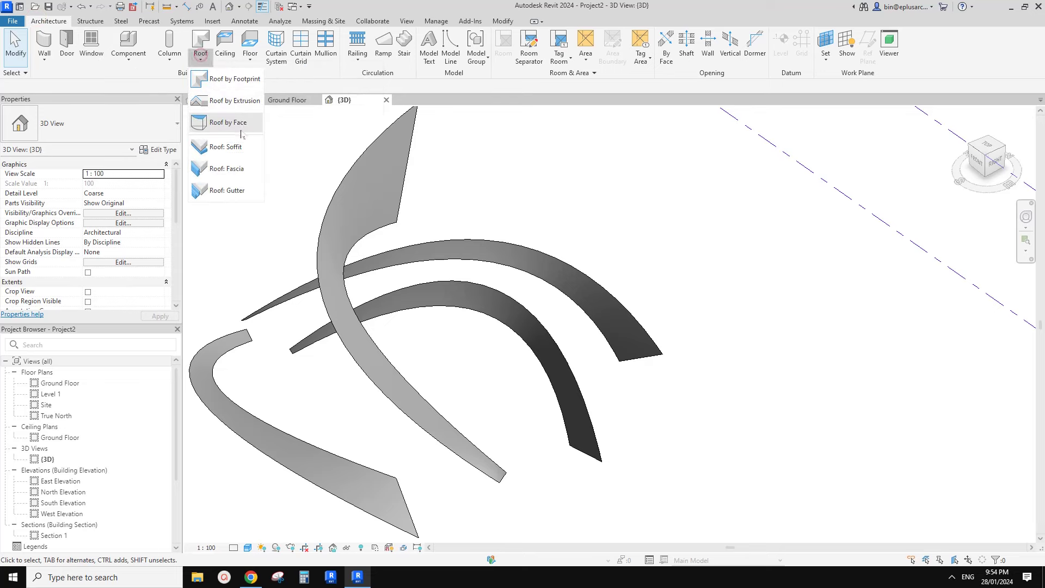
click(243, 134)
click(527, 55)
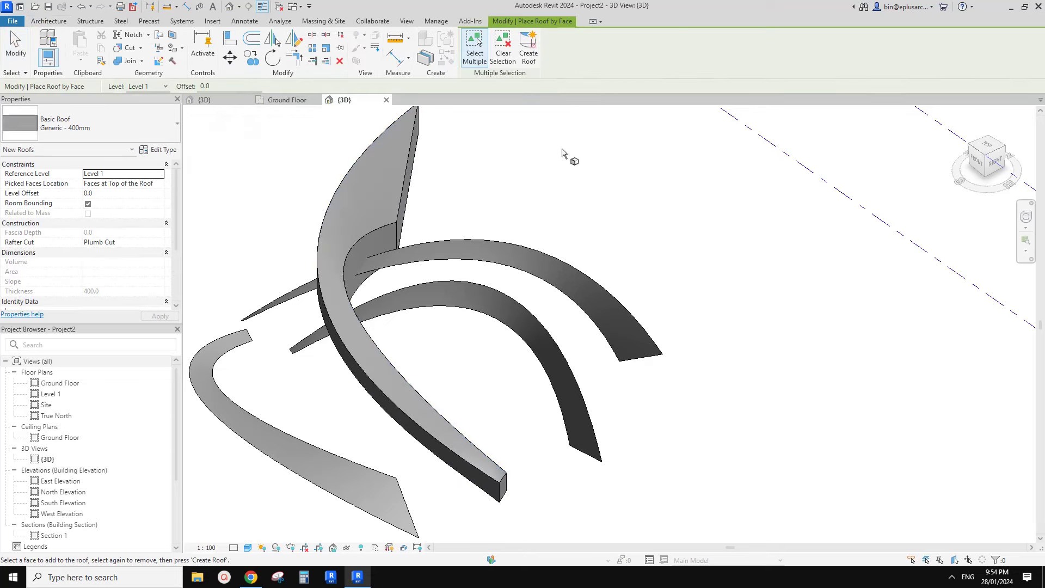
Step: Change the crossing ribbon's new roof to the Generic - 125mm type
shift+middle_drag(566, 157, 544, 233)
click(457, 249)
click(621, 262)
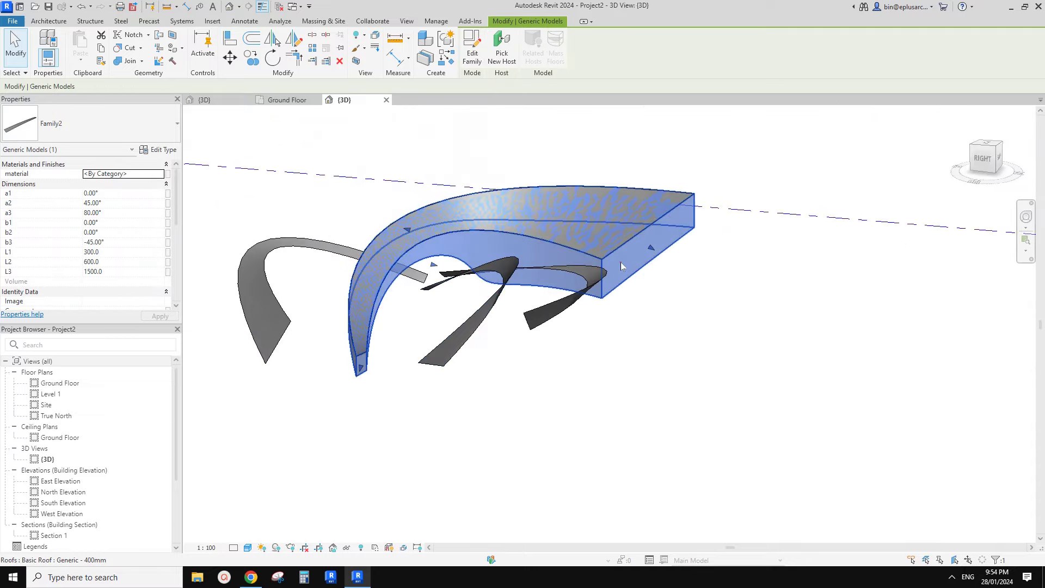
middle_drag(621, 263, 572, 290)
shift+middle_drag(445, 210, 434, 248)
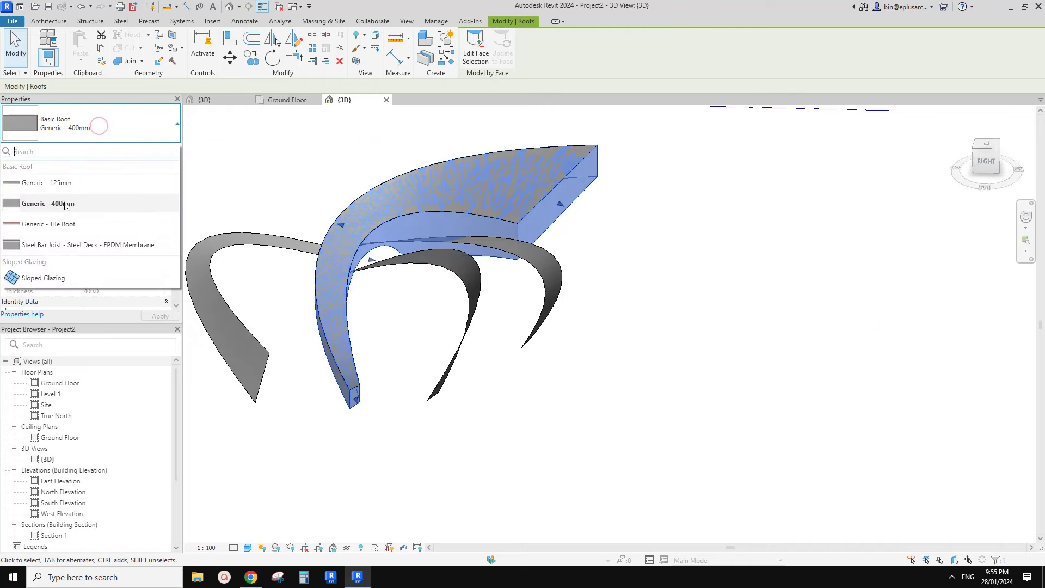
click(63, 183)
key(Escape)
Step: Place a similar three-point ribbon in the open area beside the existing group of ribbons
scroll(504, 203, down, 2)
shift+middle_drag(505, 203, 532, 280)
click(425, 255)
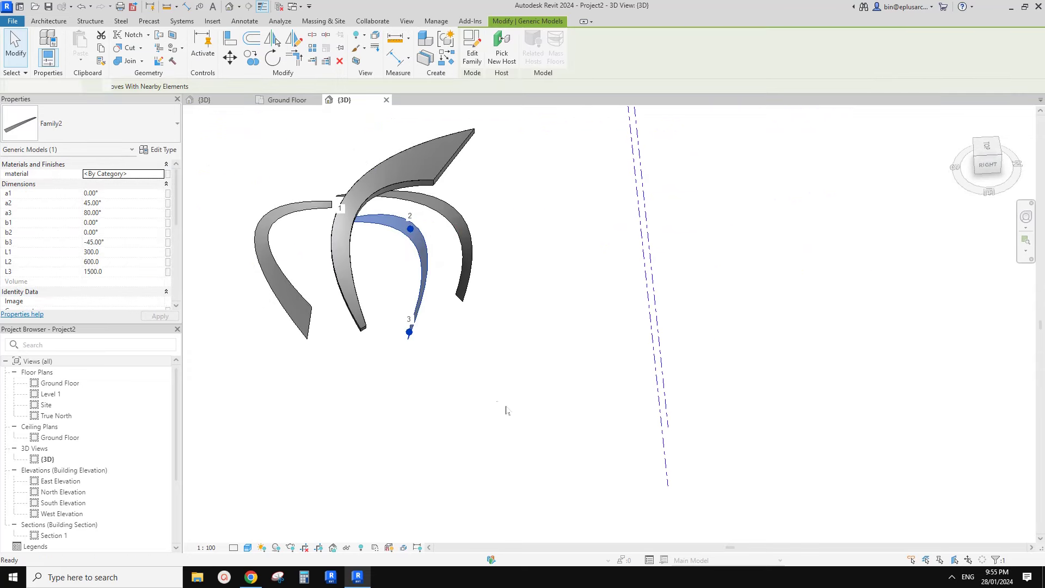
key(c)
key(s)
scroll(506, 410, down, 1)
middle_drag(506, 411, 446, 399)
click(440, 423)
click(517, 277)
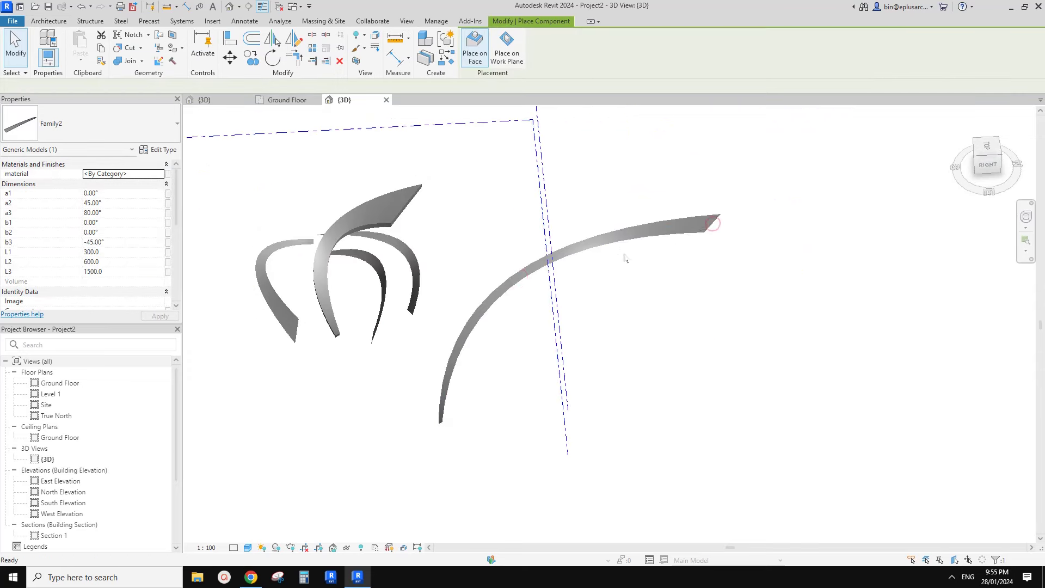
key(Escape)
key(Escape)
Step: Set the new ribbon's lengths to 3000 for L1, 6000 for L2 and 12000 for L3
shift+middle_drag(623, 277, 640, 227)
click(631, 206)
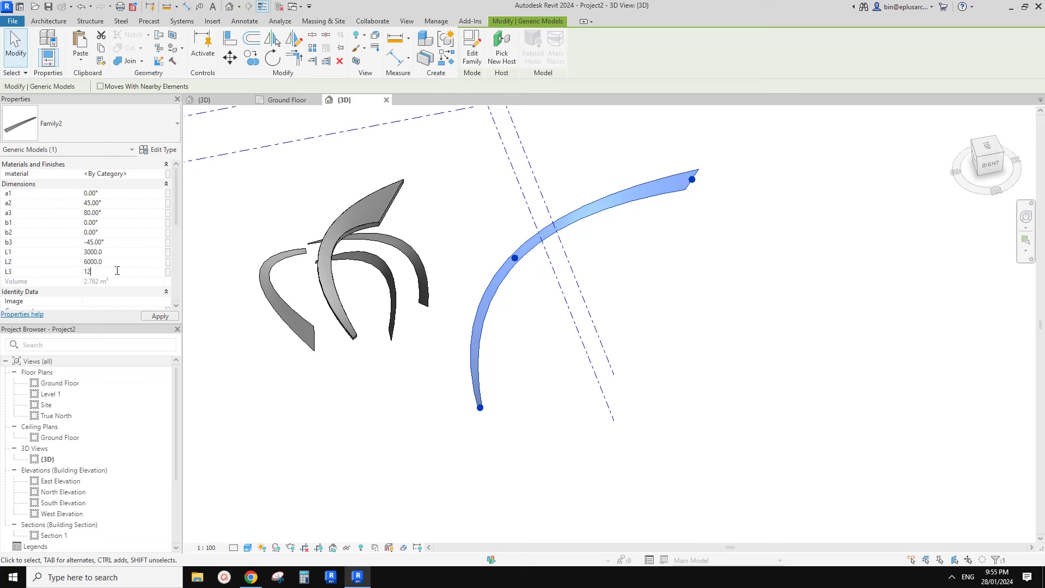
scroll(505, 285, down, 2)
shift+middle_drag(630, 276, 609, 256)
key(Escape)
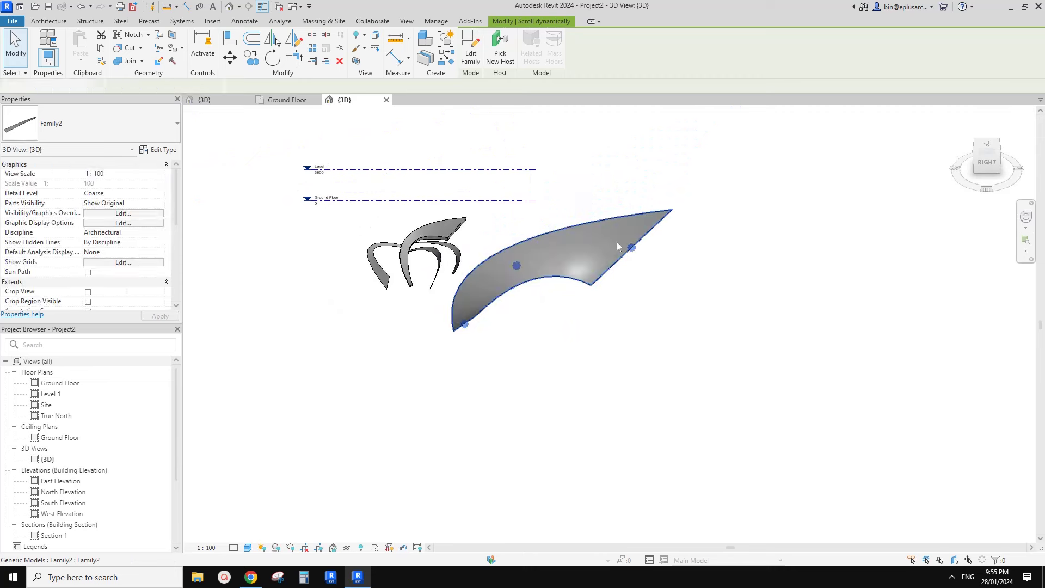
Step: Move adaptive point 3 of the large ribbon horizontally outward to lengthen its wide end
shift+middle_drag(637, 332, 626, 353)
click(635, 242)
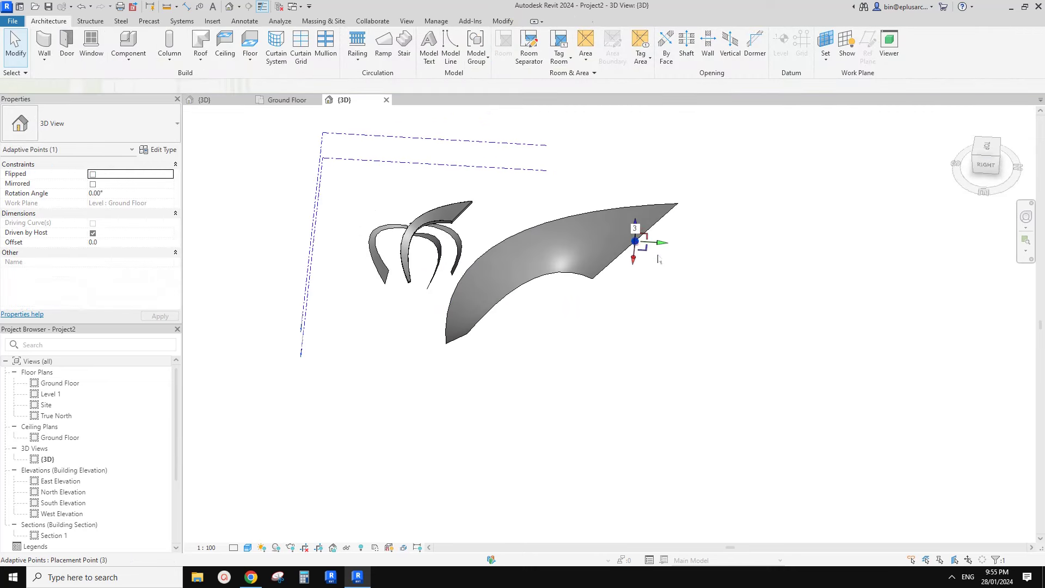
middle_drag(658, 259, 644, 282)
drag(653, 266, 770, 280)
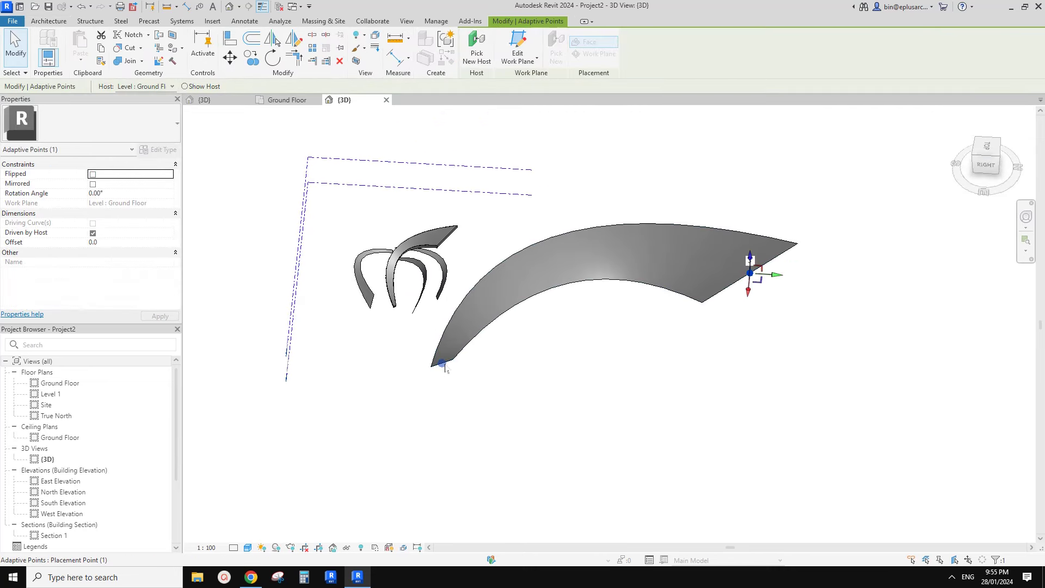
click(505, 421)
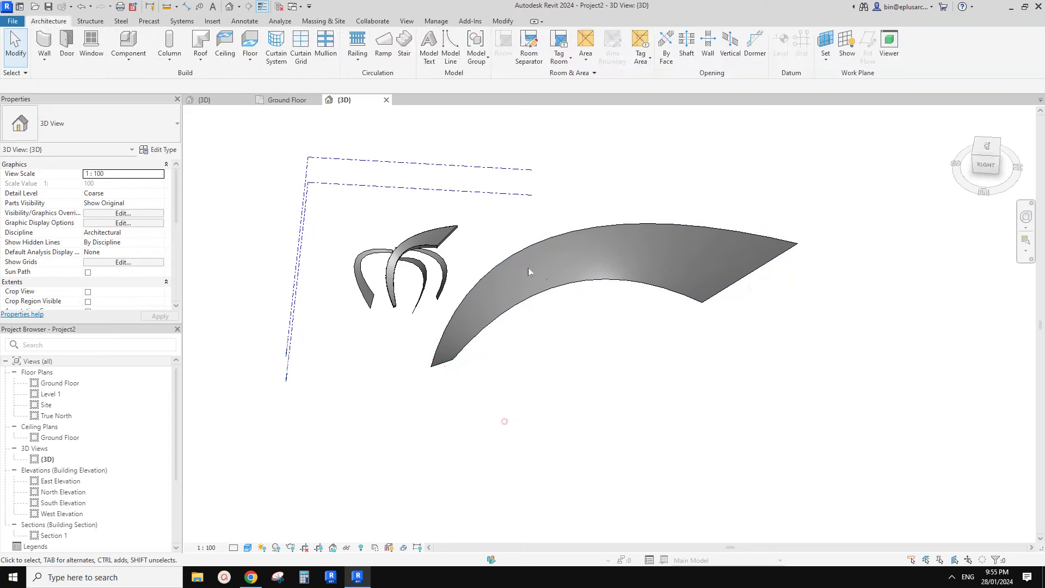
Step: Raise adaptive point 2 of the large ribbon to an offset of about 3729 above the ground floor
click(506, 284)
shift+middle_drag(524, 277, 560, 266)
drag(558, 266, 561, 227)
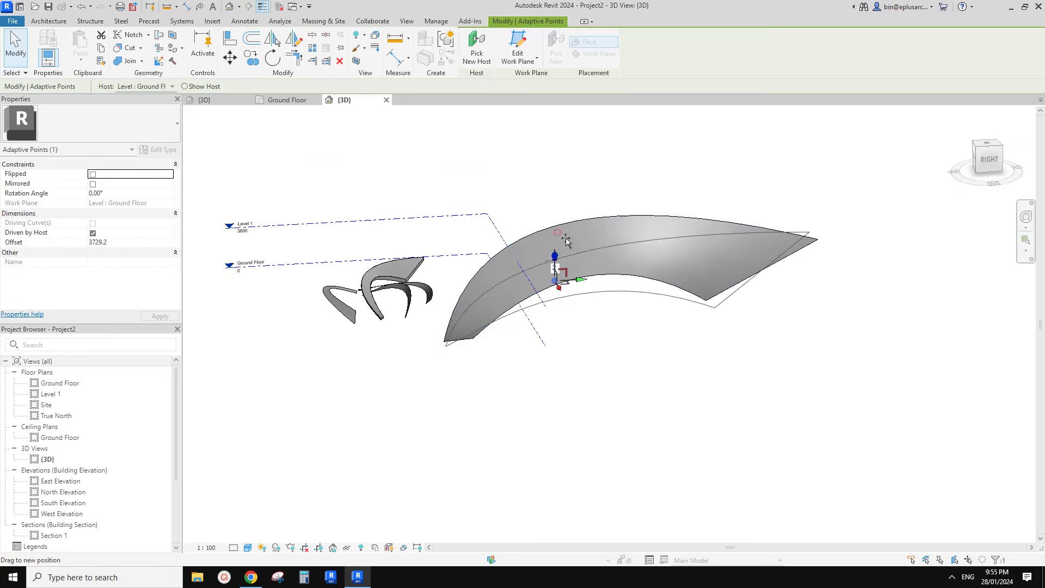
shift+middle_drag(567, 241, 516, 347)
click(412, 384)
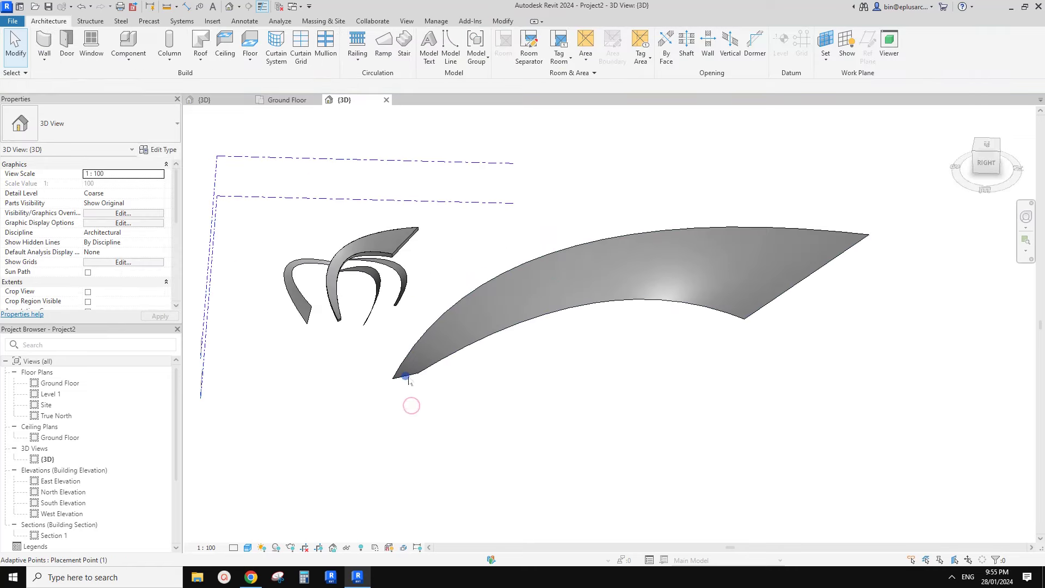
Step: Move adaptive point 1 at the narrow end of the large ribbon horizontally outward
click(409, 379)
shift+middle_drag(383, 392, 327, 408)
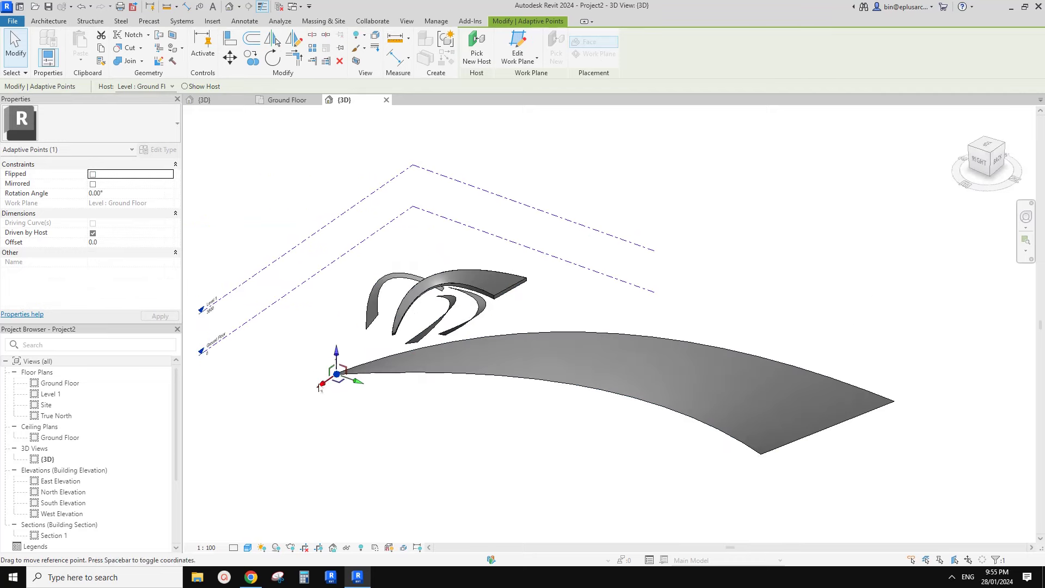
drag(322, 389, 301, 401)
shift+middle_drag(381, 414, 365, 382)
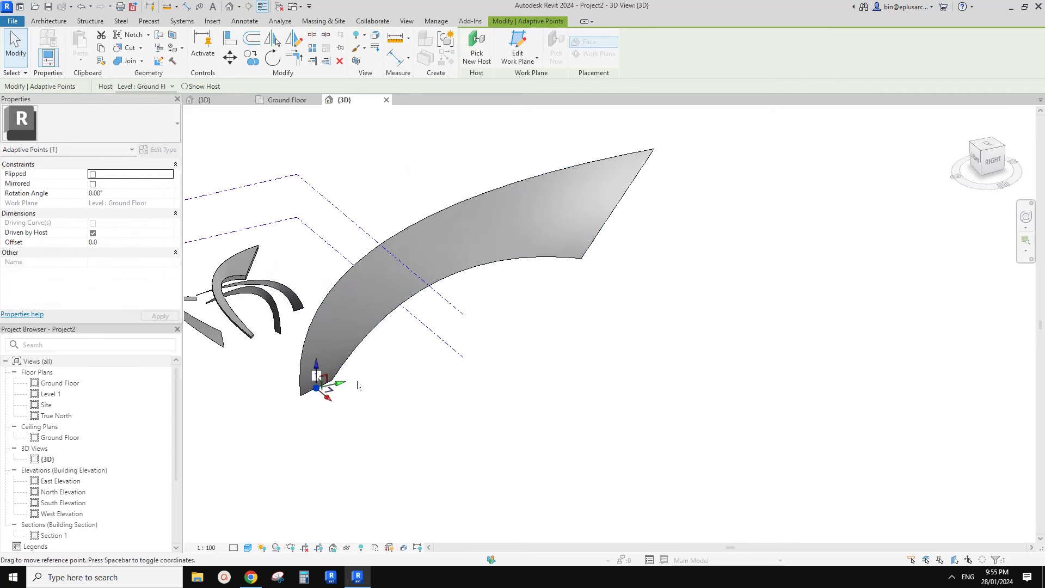
click(429, 375)
Step: Try to create a Generic - 400mm Roof by Face on the large ribbon
click(475, 255)
shift+middle_drag(474, 252, 327, 163)
click(55, 21)
click(204, 61)
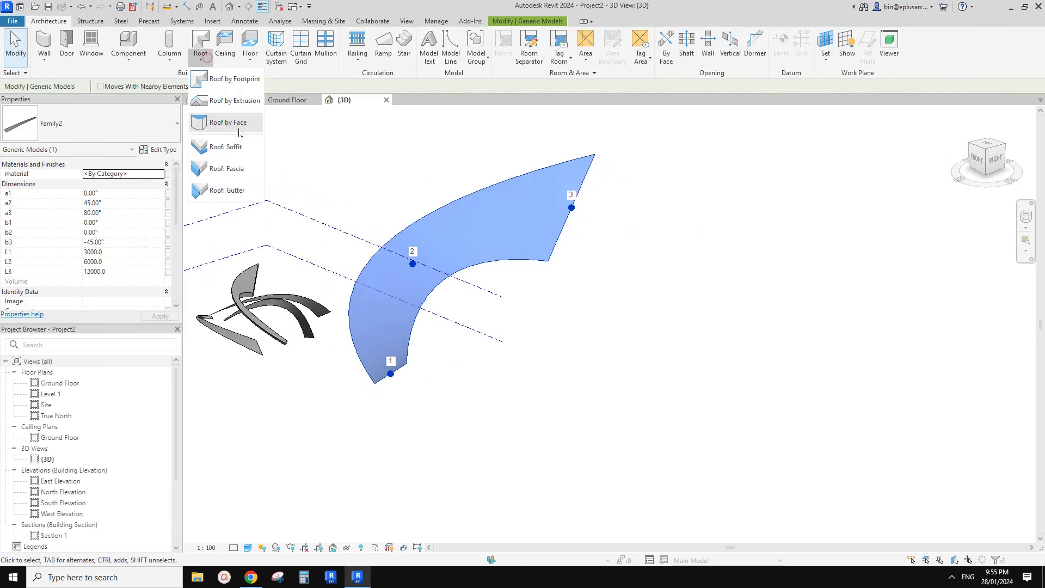
click(237, 123)
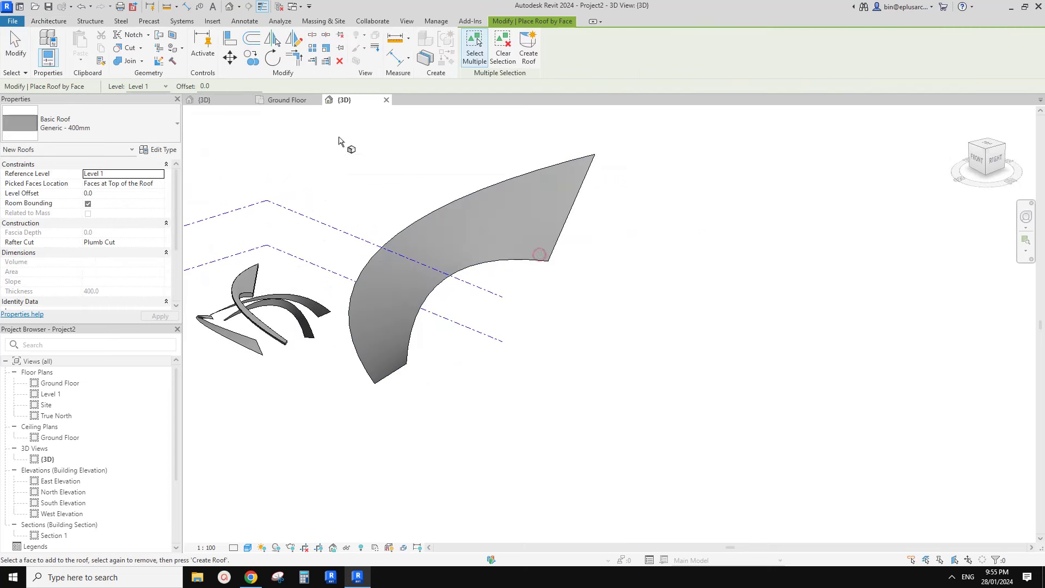
shift+middle_drag(339, 141, 560, 189)
key(Escape)
shift+middle_drag(466, 248, 445, 284)
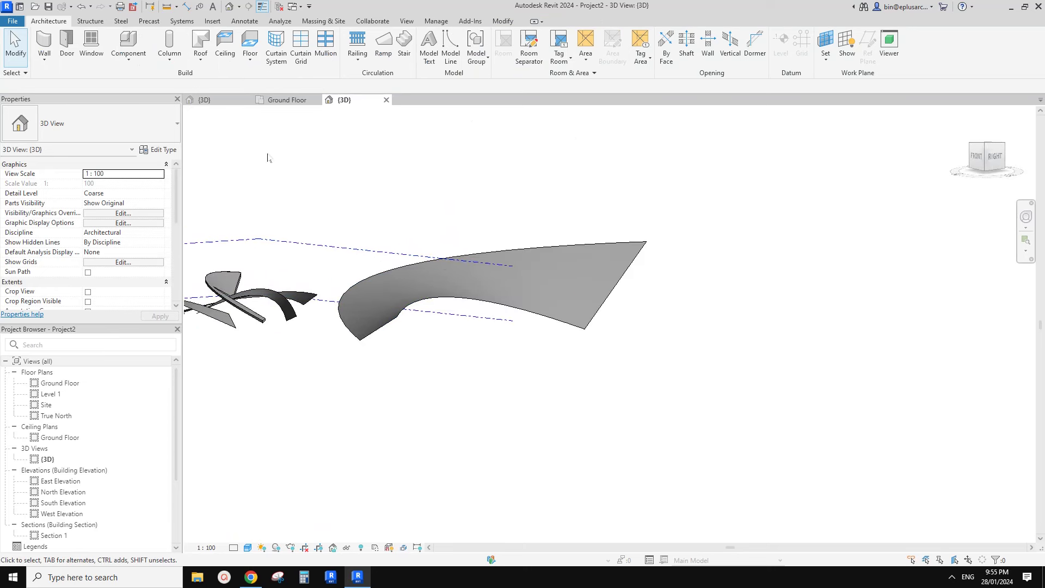
click(194, 51)
key(Return)
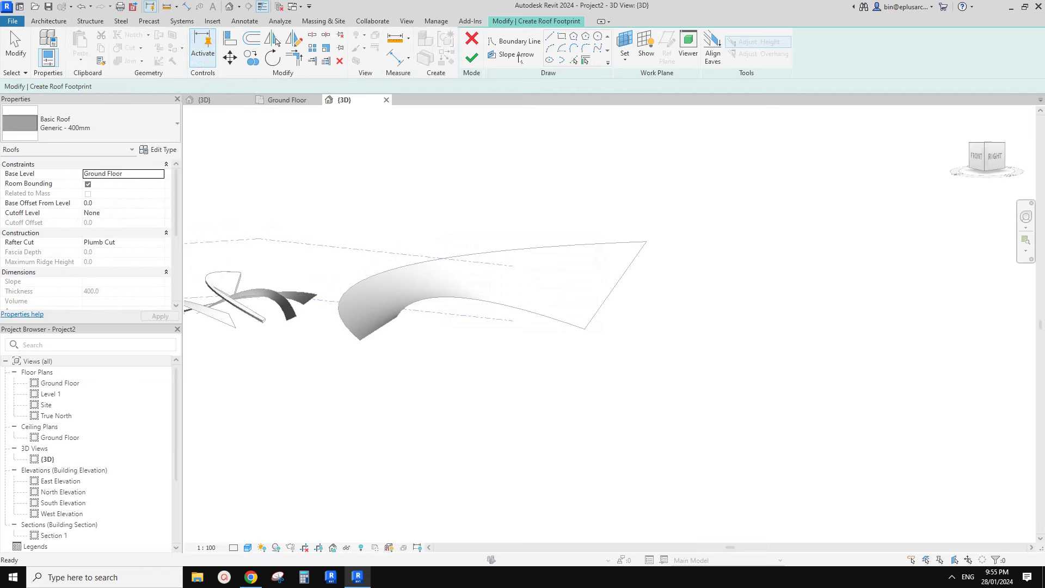
click(472, 39)
Step: Try to create a Roof by Face on the large ribbon with the Generic - 125mm type
click(199, 61)
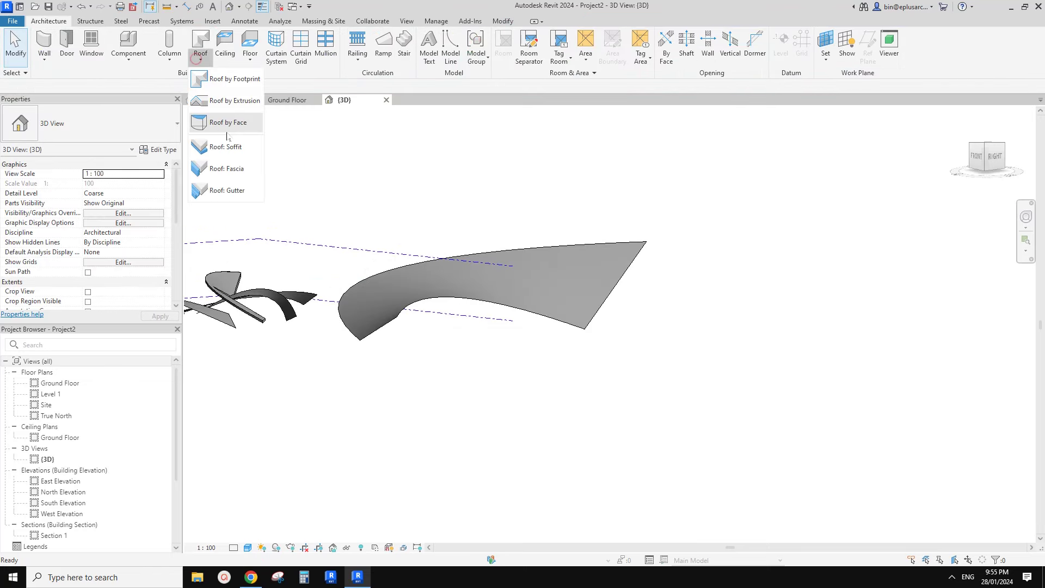
click(238, 123)
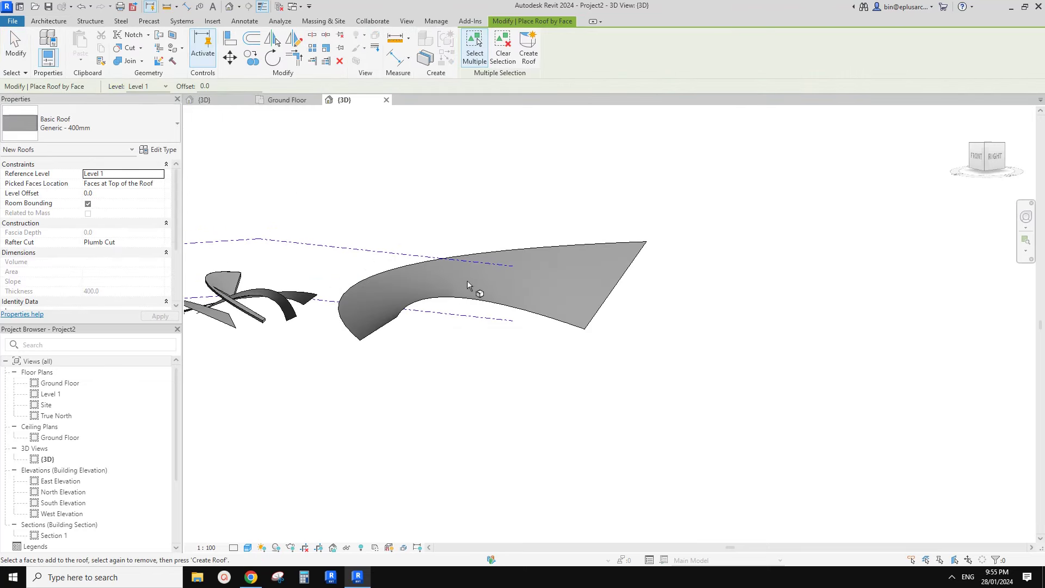
click(126, 123)
click(69, 184)
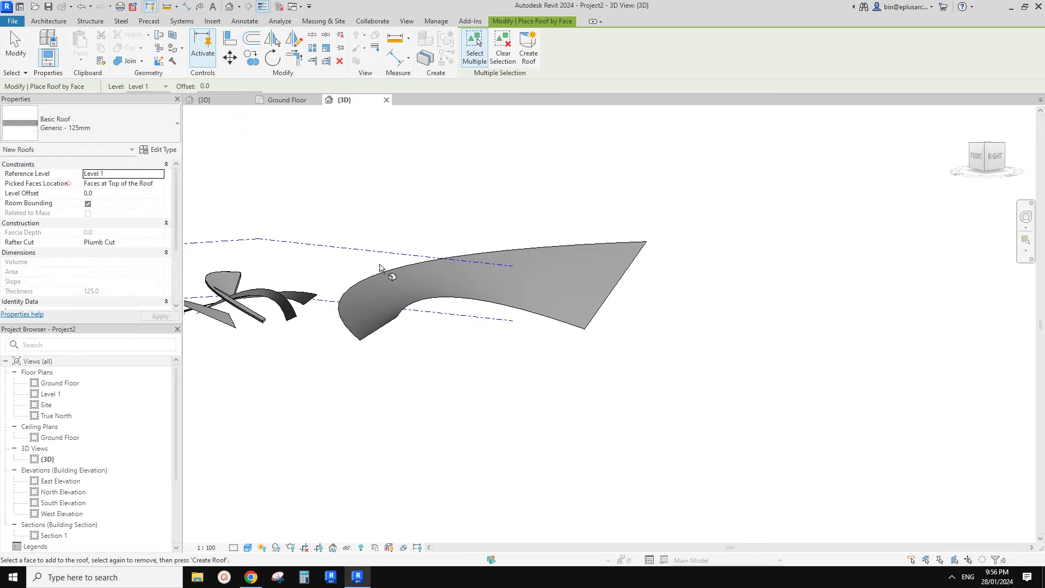
shift+middle_drag(460, 296, 475, 312)
key(Escape)
Step: Try b3 angles of 0° and 45° on the large ribbon and settle on 0°
click(549, 328)
shift+middle_drag(567, 336, 447, 303)
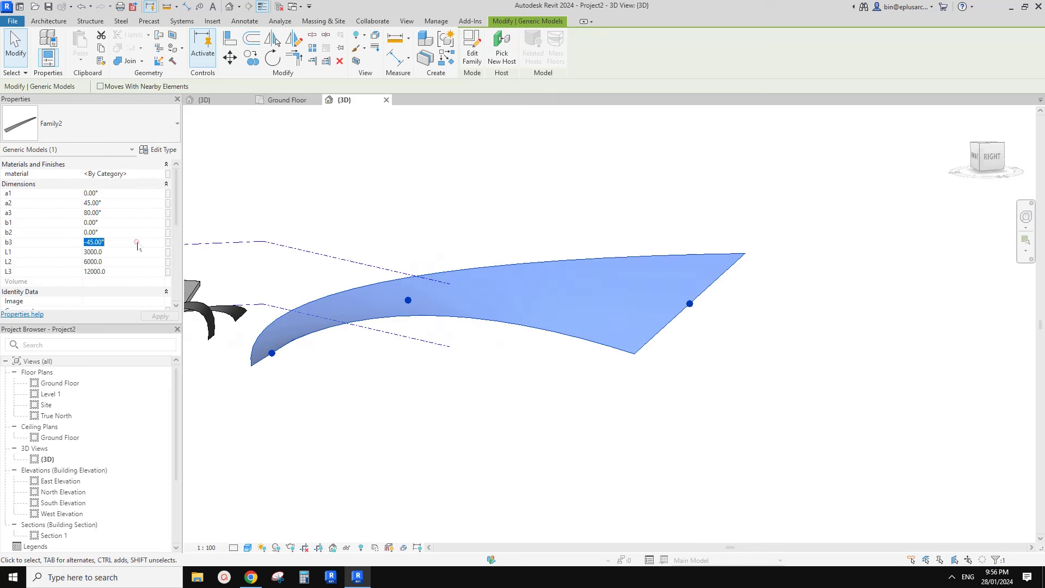
text(0)
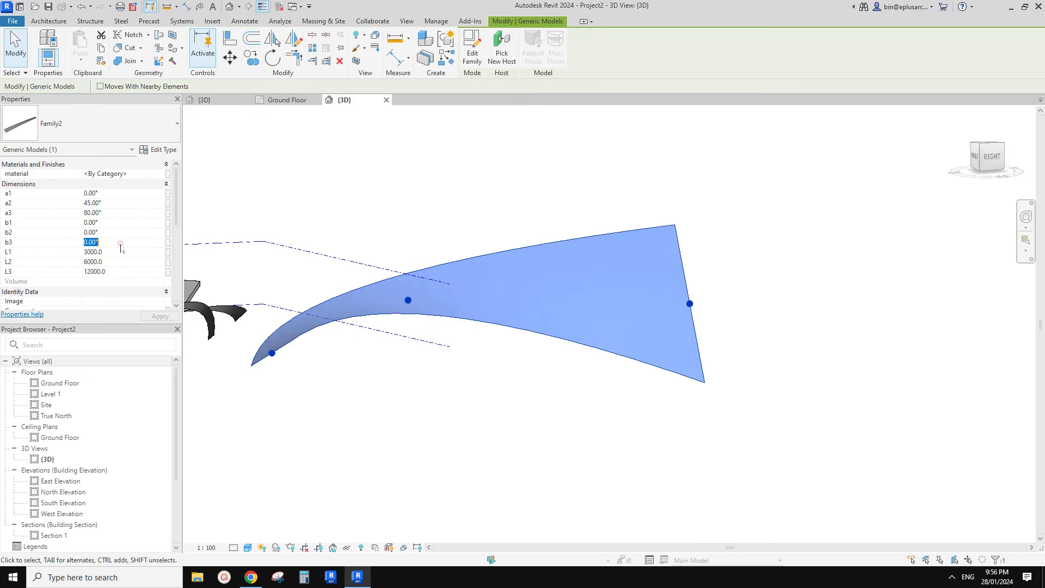
shift+middle_drag(560, 226, 546, 340)
scroll(123, 243, down, 1)
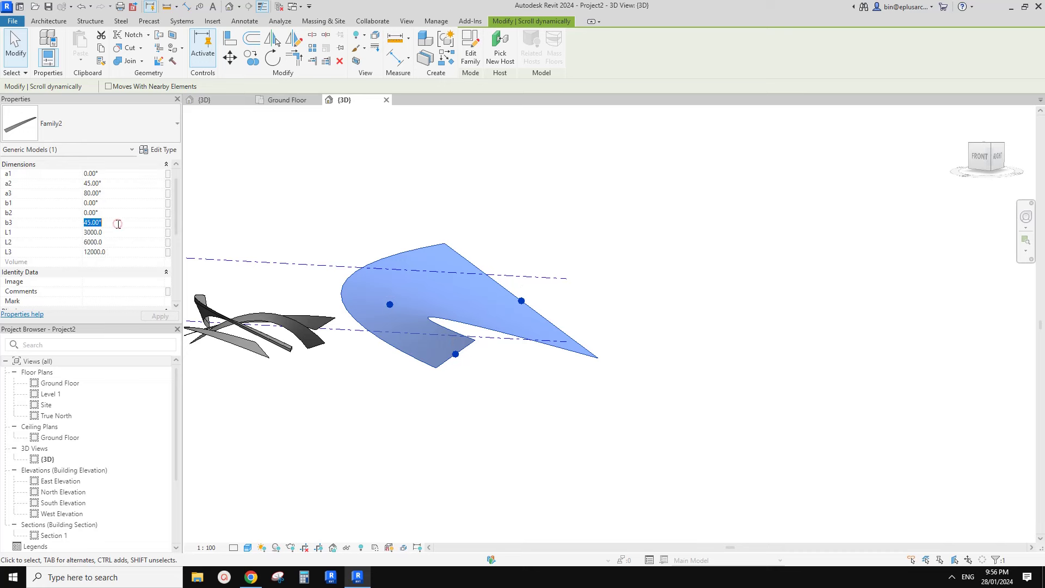
text(0)
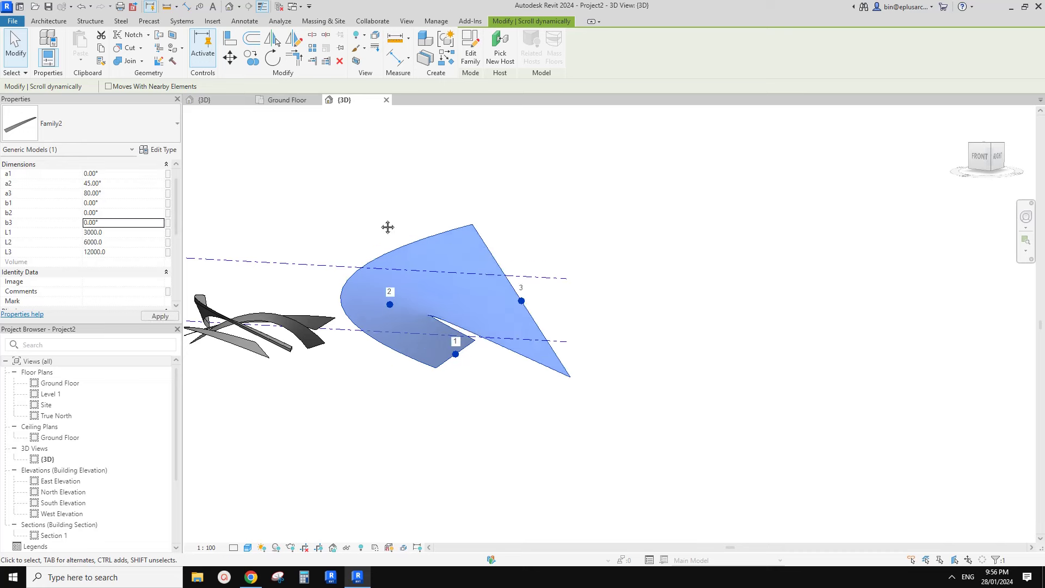
Step: Try an a3 angle of 0° on the large ribbon, and set a3 to 45°
shift+middle_drag(387, 226, 186, 217)
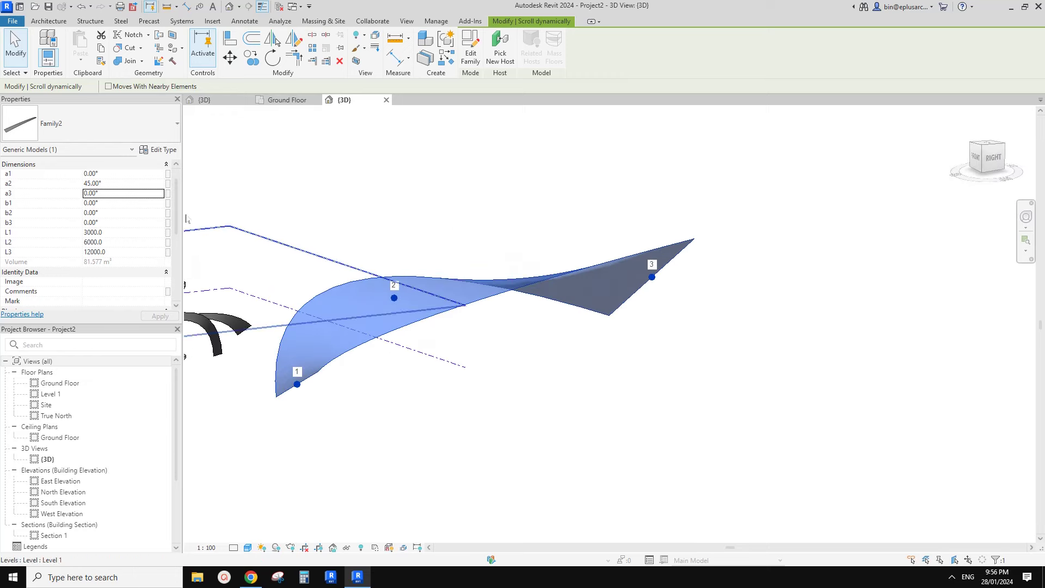
shift+middle_drag(507, 190, 421, 322)
click(472, 328)
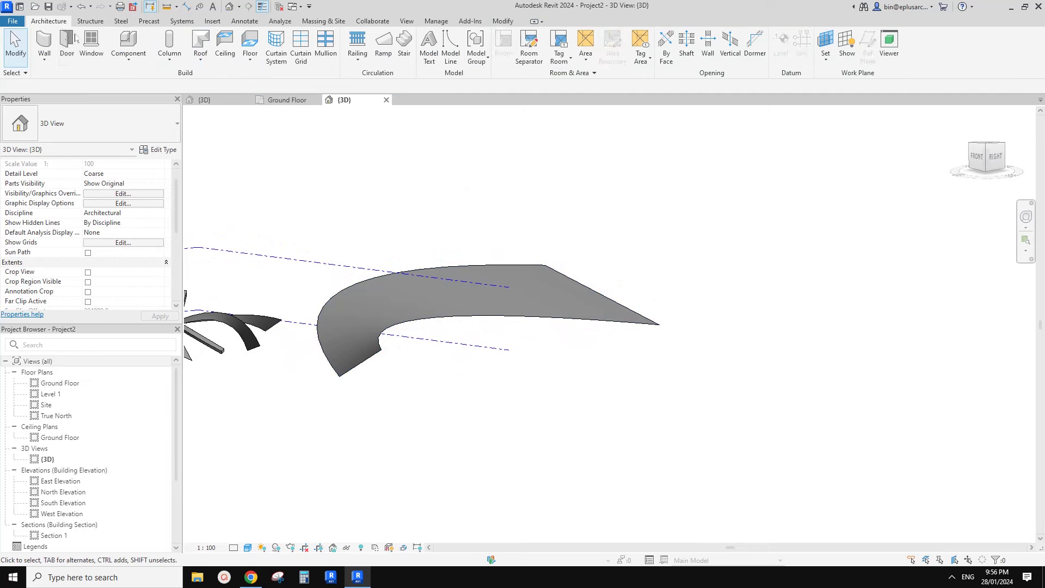
Step: Create a Roof by Face on the reshaped large ribbon with the Generic - 400mm type
click(222, 123)
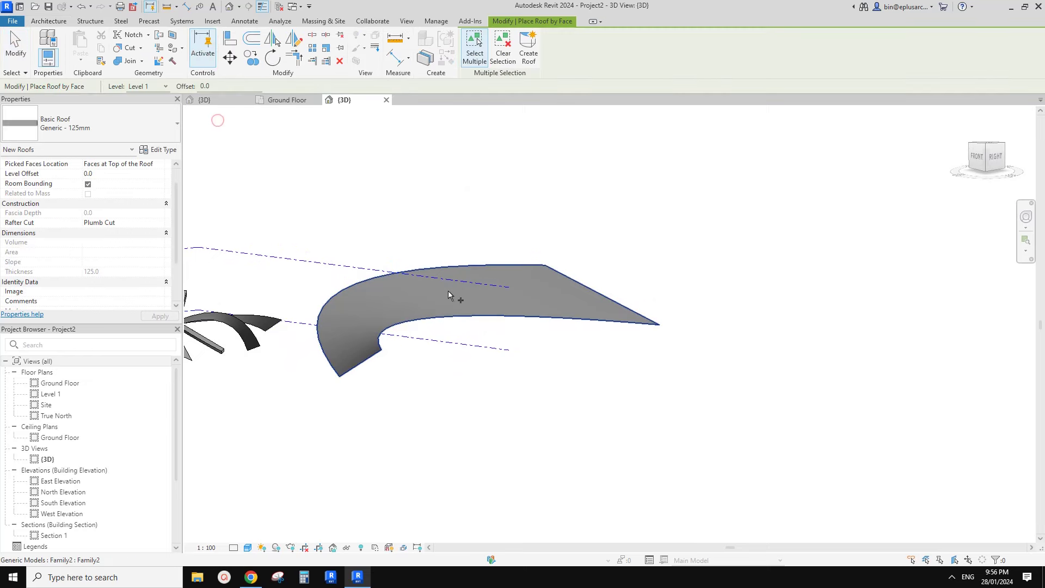
shift+middle_drag(458, 299, 415, 308)
click(119, 129)
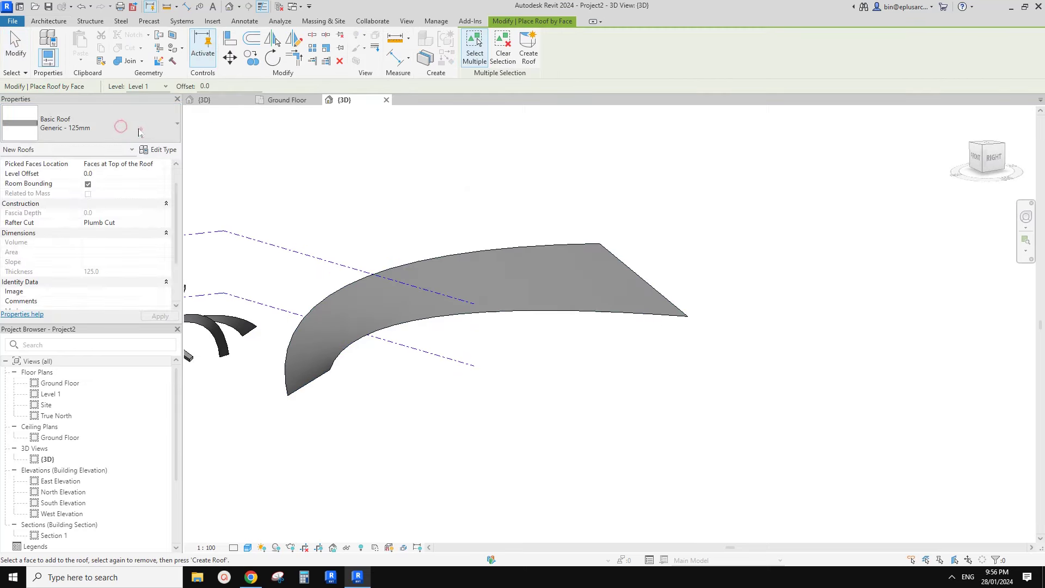
click(61, 202)
click(450, 319)
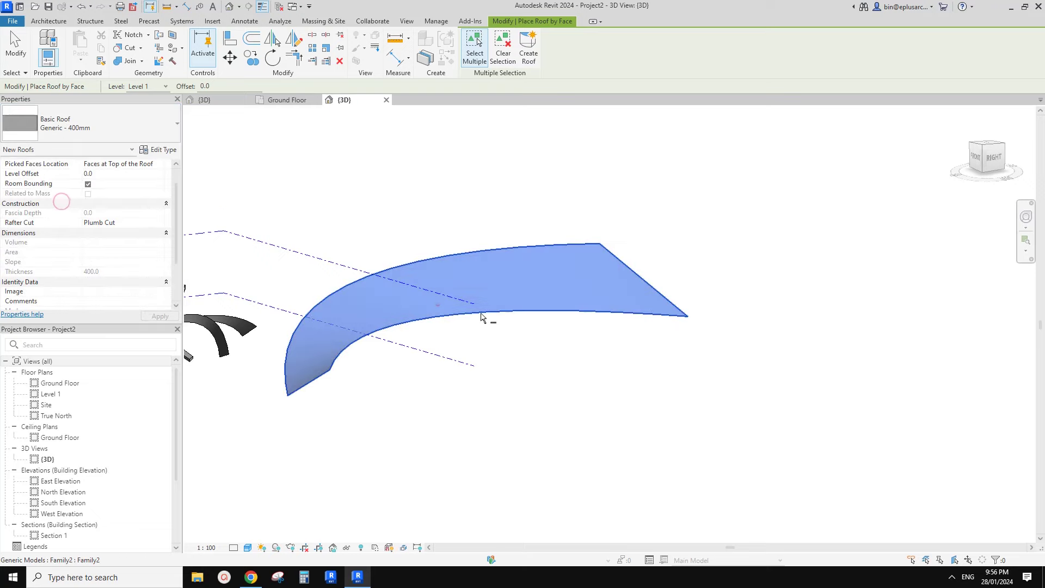
click(528, 49)
Step: Temporarily hide the large ribbon's new roof in the 3D view
shift+middle_drag(612, 222, 560, 274)
click(616, 272)
scroll(630, 302, up, 1)
key(h)
key(h)
Step: Open the large ribbon's family for editing and divide the surface of the ribbon form
click(560, 273)
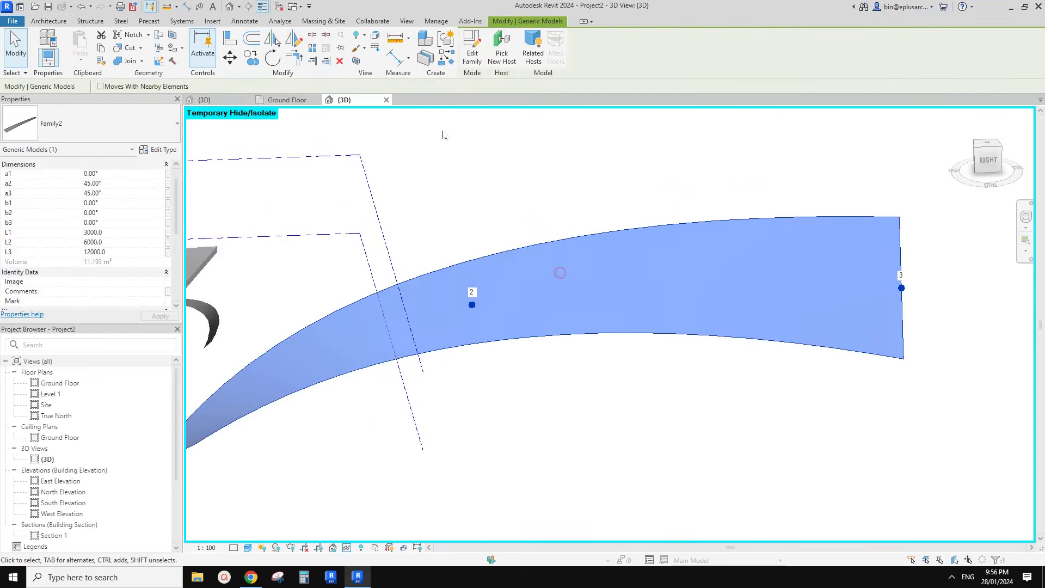
click(470, 56)
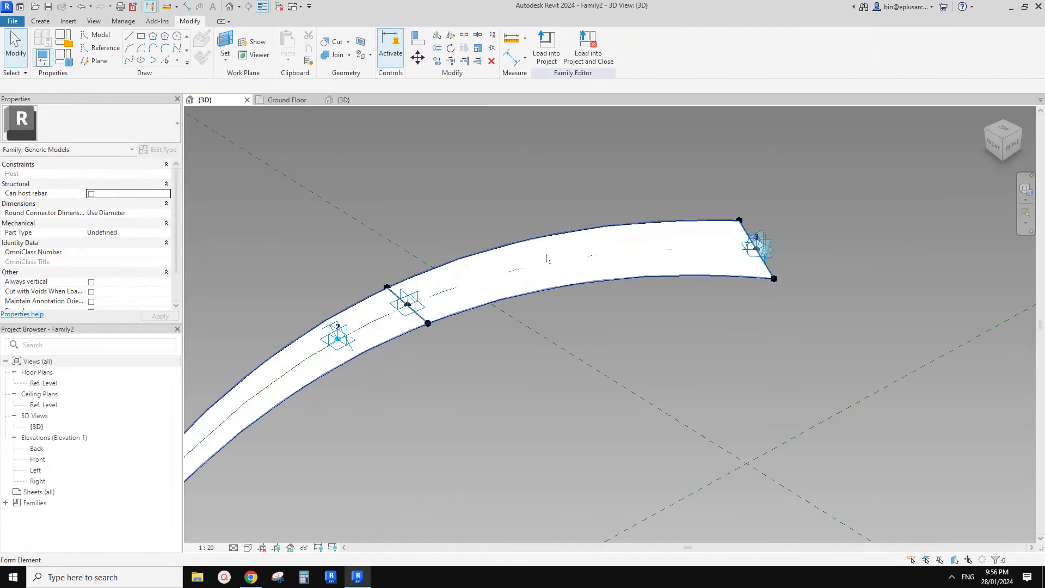
click(546, 261)
shift+middle_drag(507, 259, 503, 247)
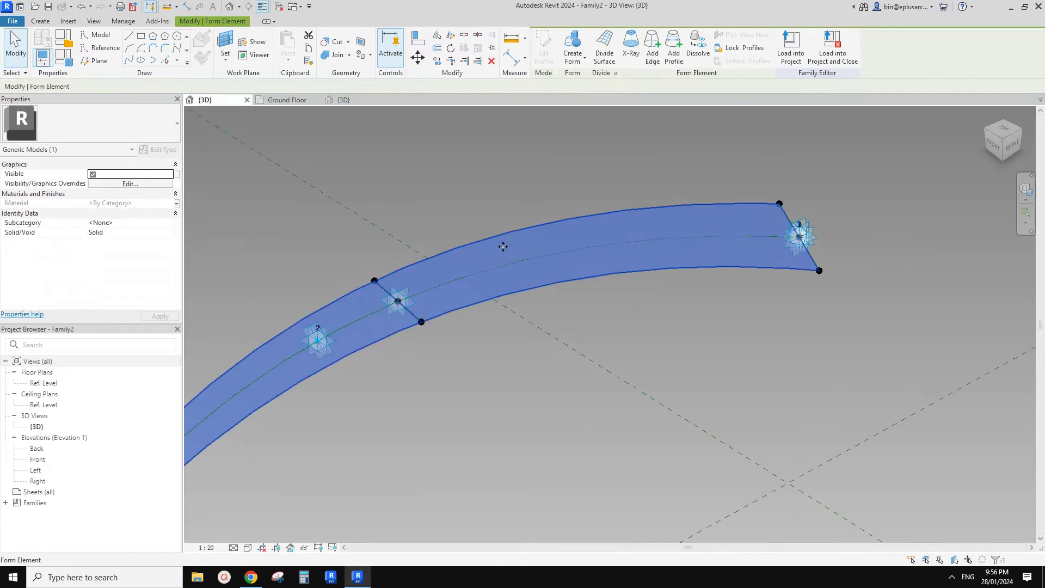
click(604, 53)
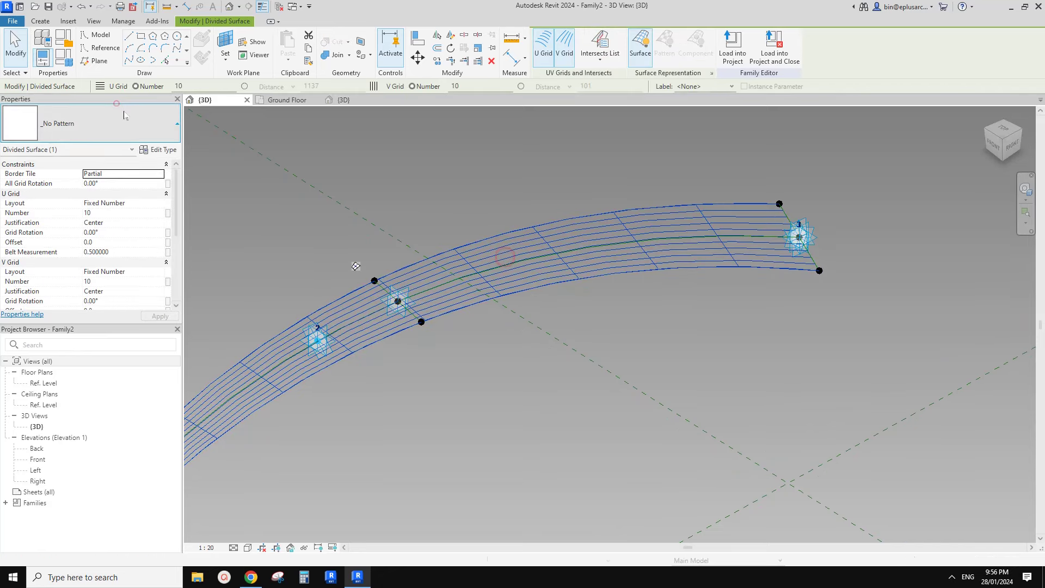
Step: Apply the Rhomboid Checkerboard pattern to the ribbon's divided surface
click(124, 115)
scroll(90, 237, up, 2)
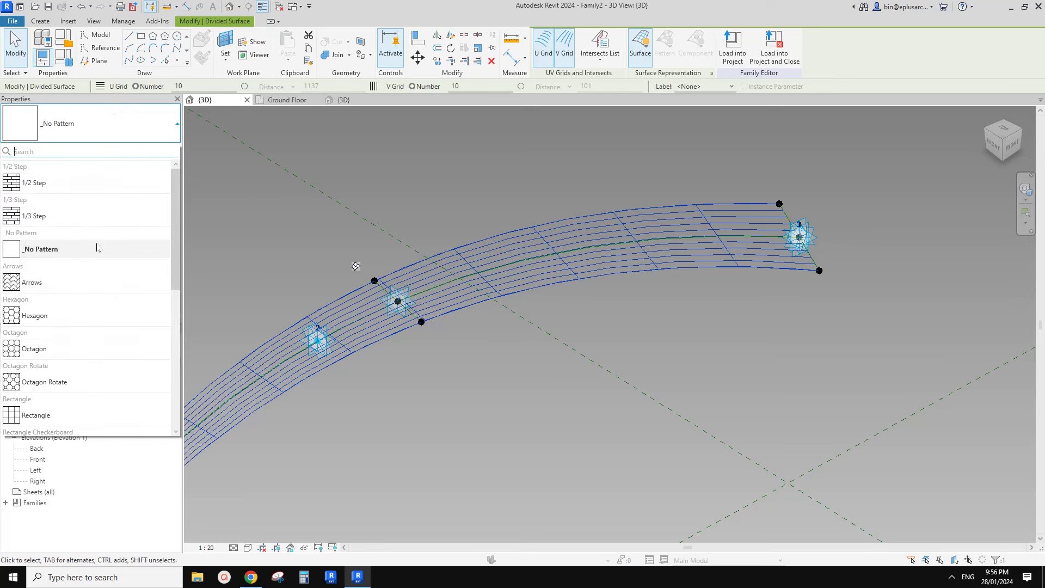
scroll(60, 229, down, 5)
click(57, 215)
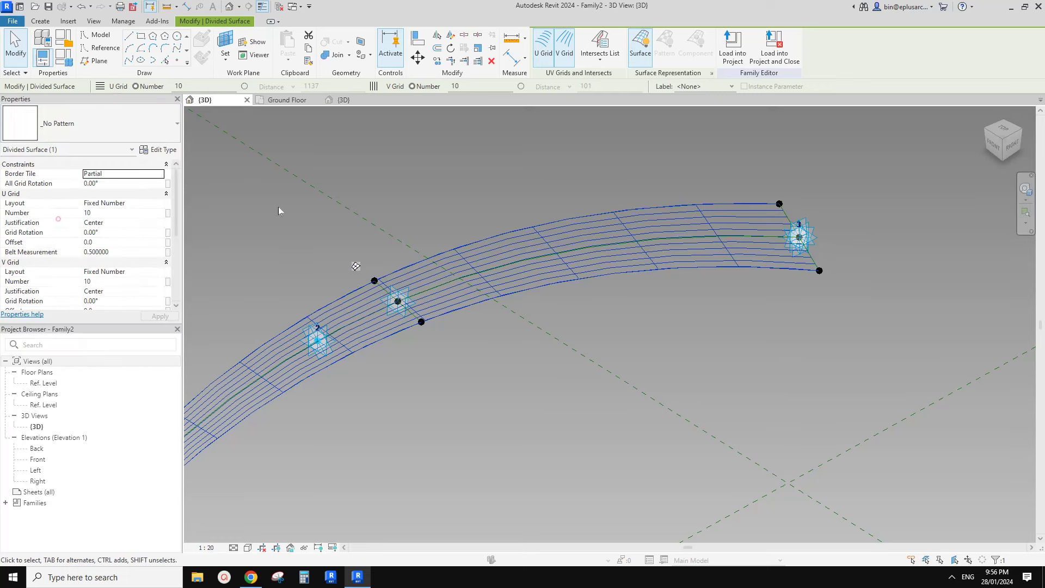
shift+middle_drag(539, 326, 485, 348)
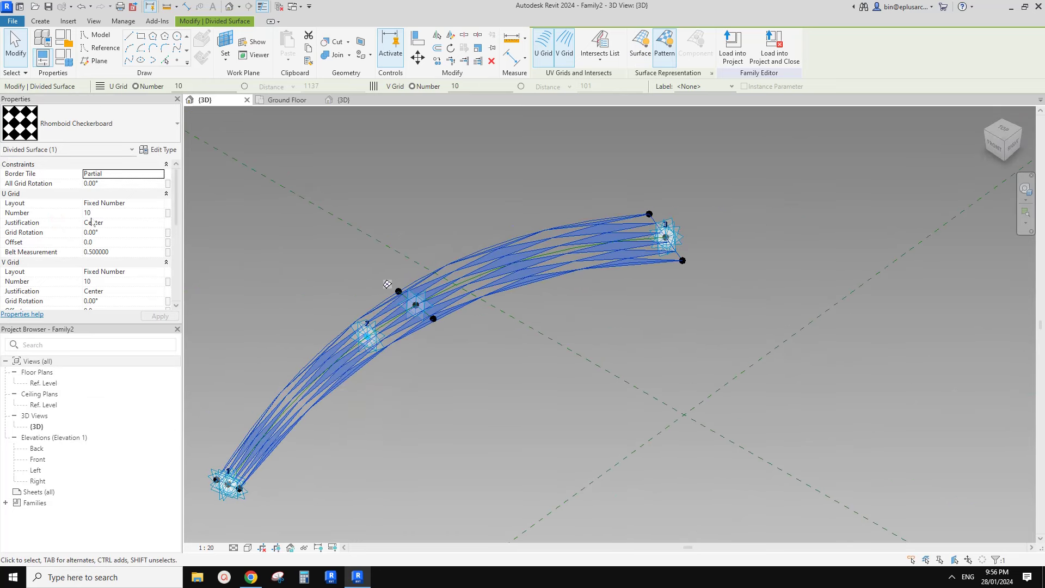
middle_drag(387, 284, 557, 182)
Step: Set the divided surface's U grid number to 30 and load the family into the project, overwriting the existing version
click(127, 213)
text(30)
click(739, 62)
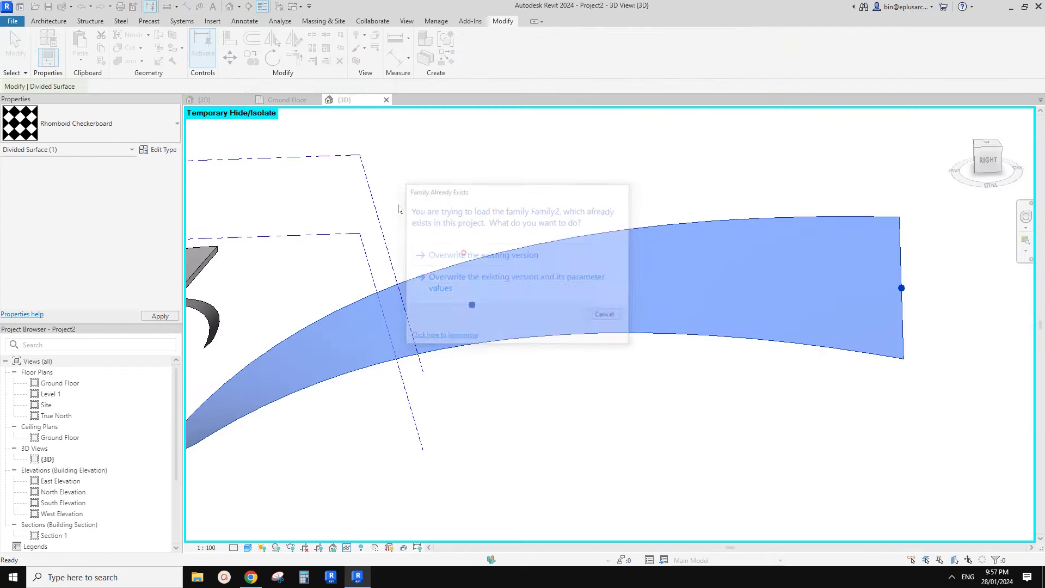
click(464, 254)
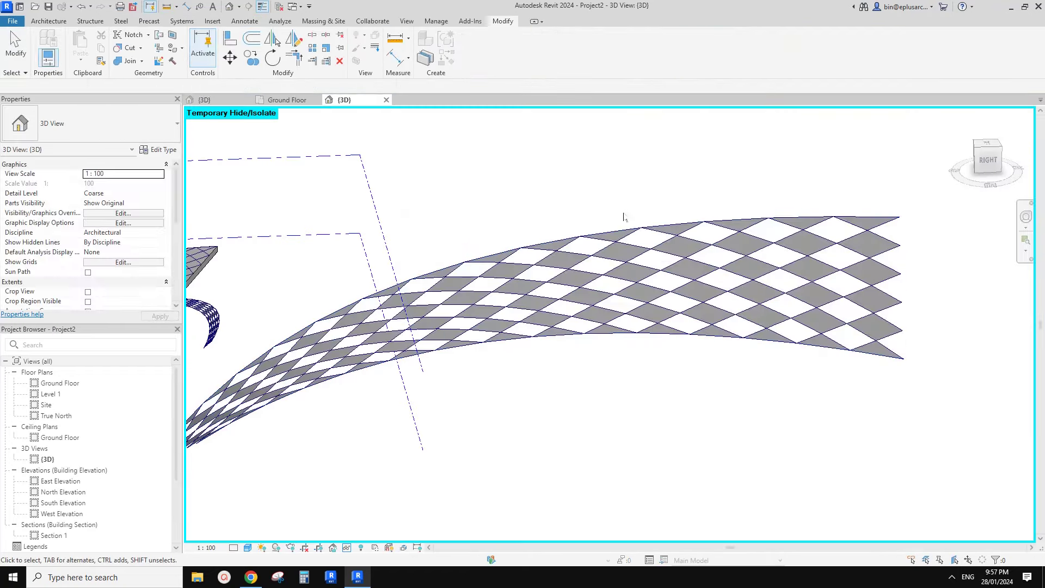
Step: Examine the checkerboard-patterned large ribbon in the project's 3D view and compare it with the ribbon form in its family
scroll(579, 200, down, 3)
scroll(387, 235, up, 4)
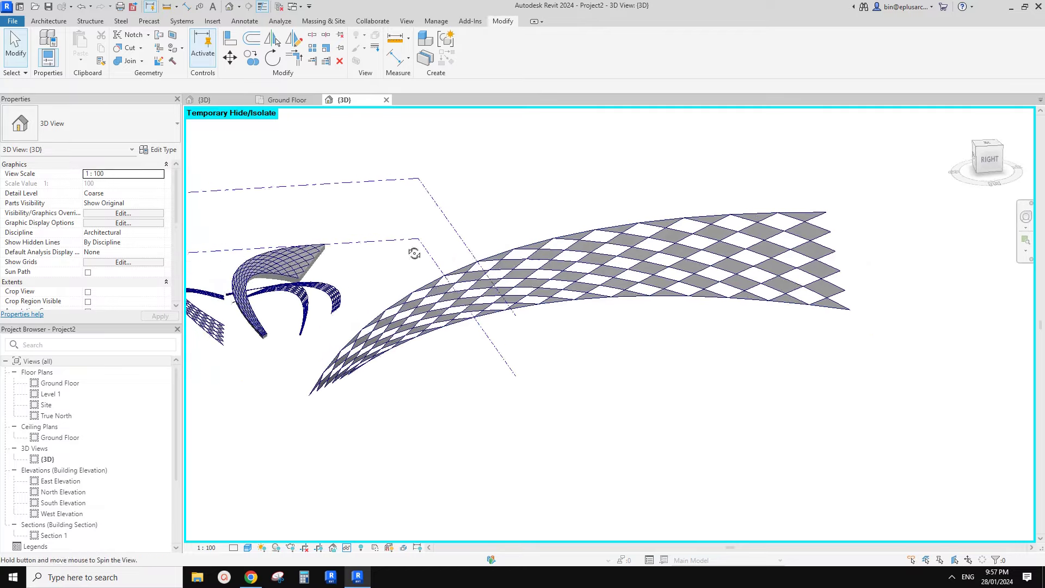
scroll(550, 275, down, 1)
click(554, 266)
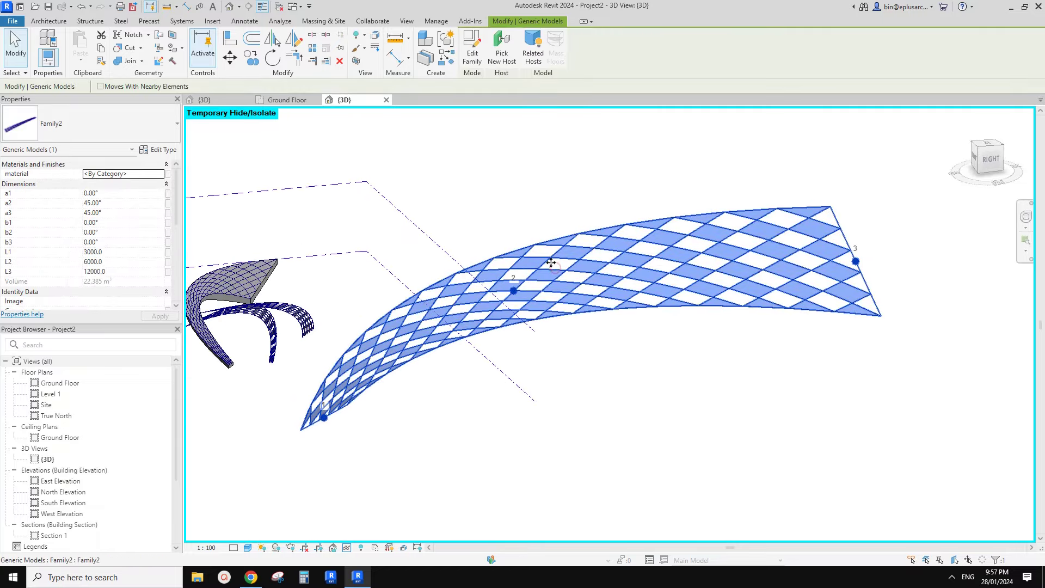
click(214, 101)
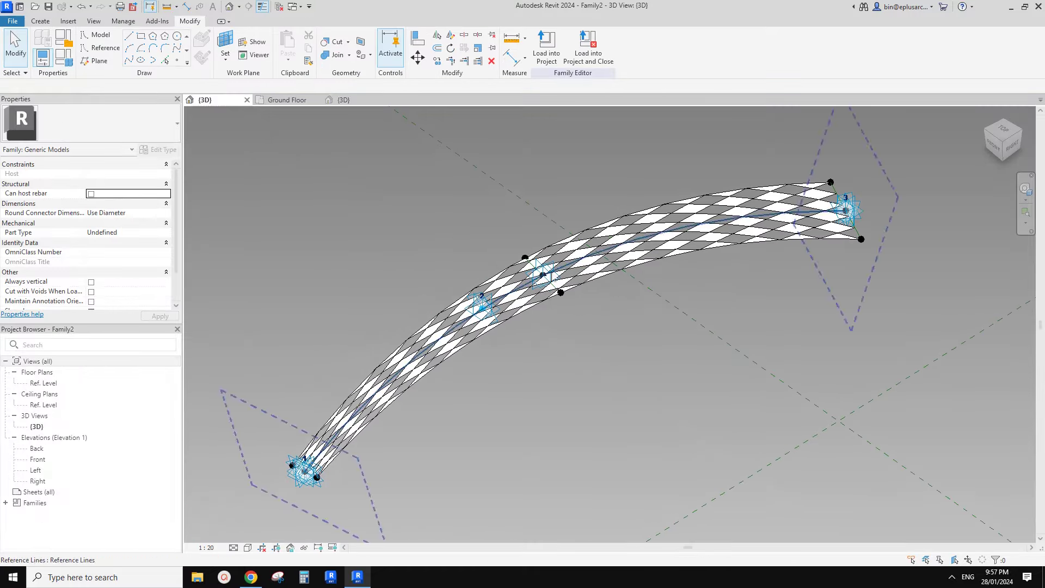
scroll(614, 265, down, 5)
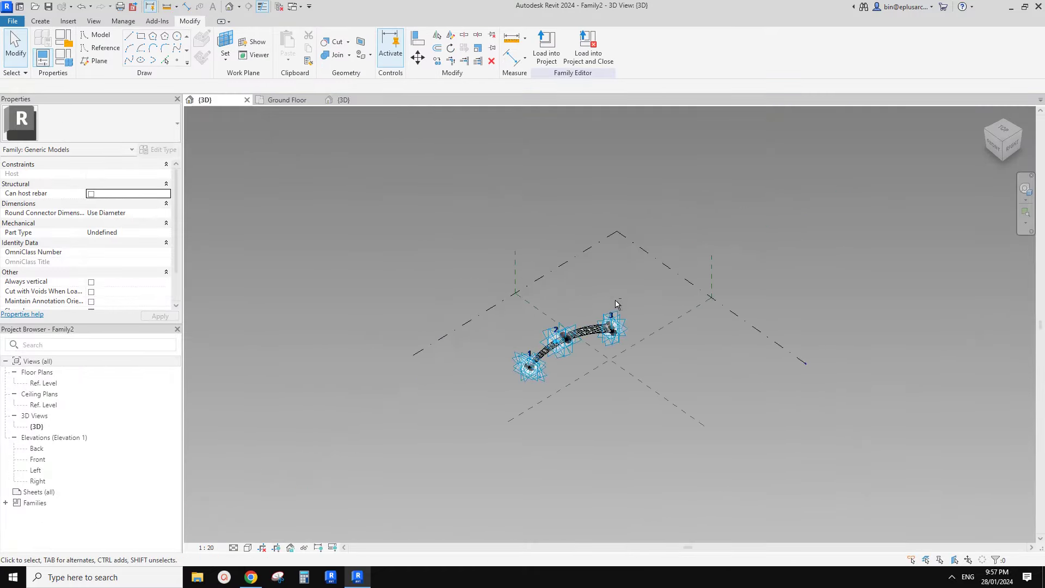
scroll(599, 339, up, 3)
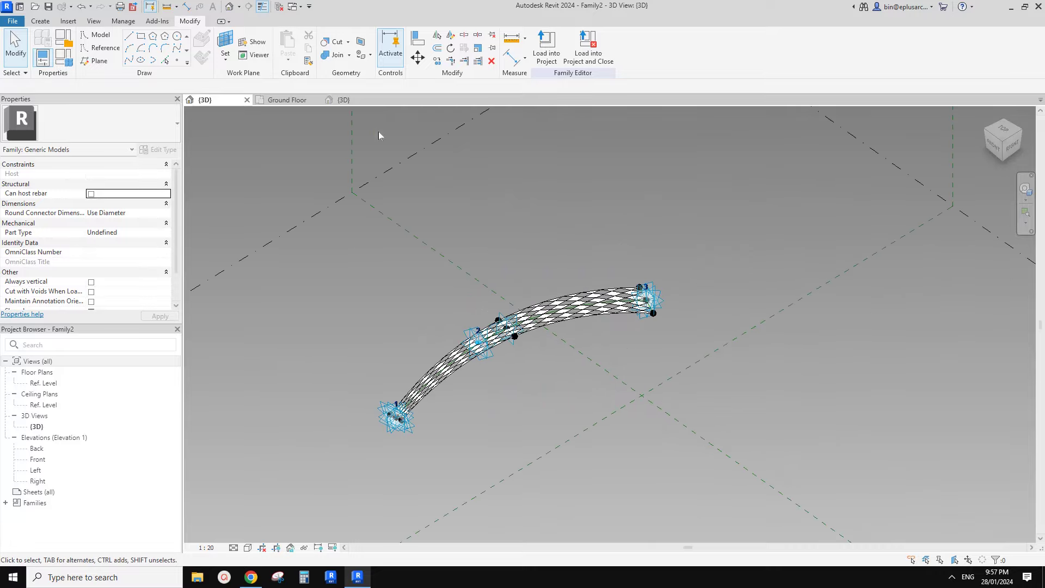
click(358, 101)
shift+middle_drag(473, 218, 528, 337)
click(514, 299)
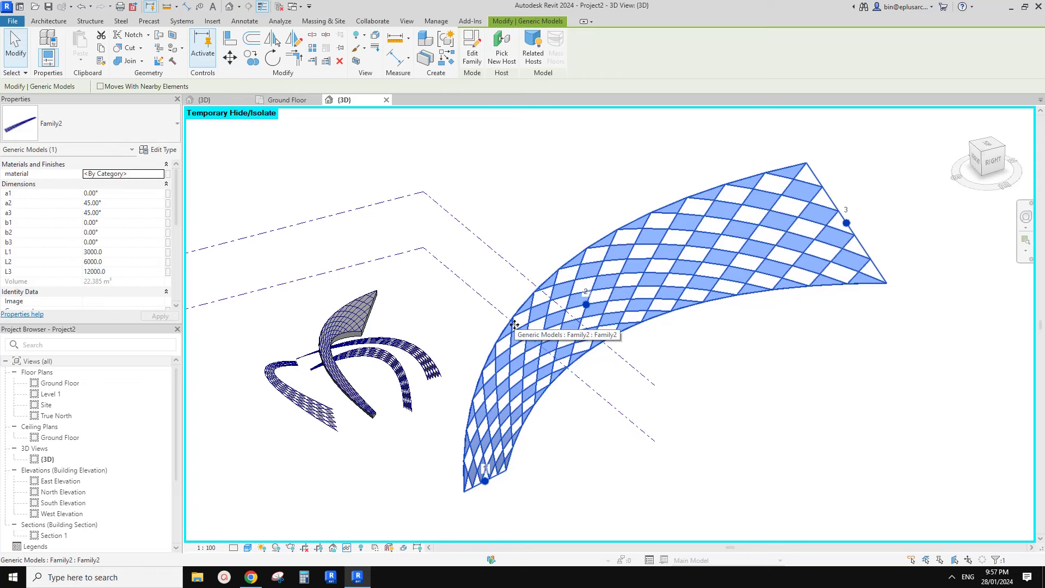
click(443, 325)
scroll(443, 326, up, 2)
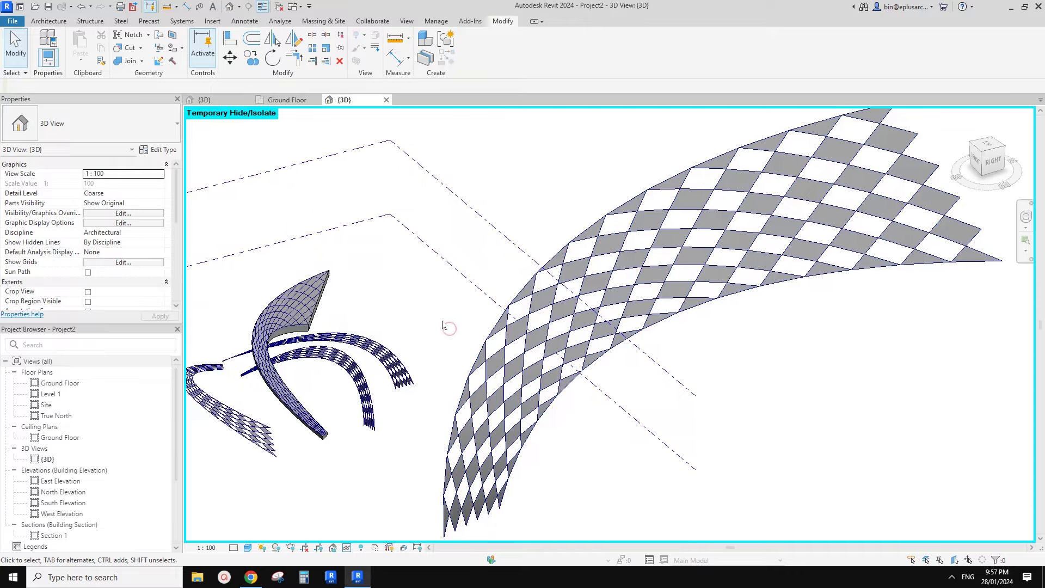